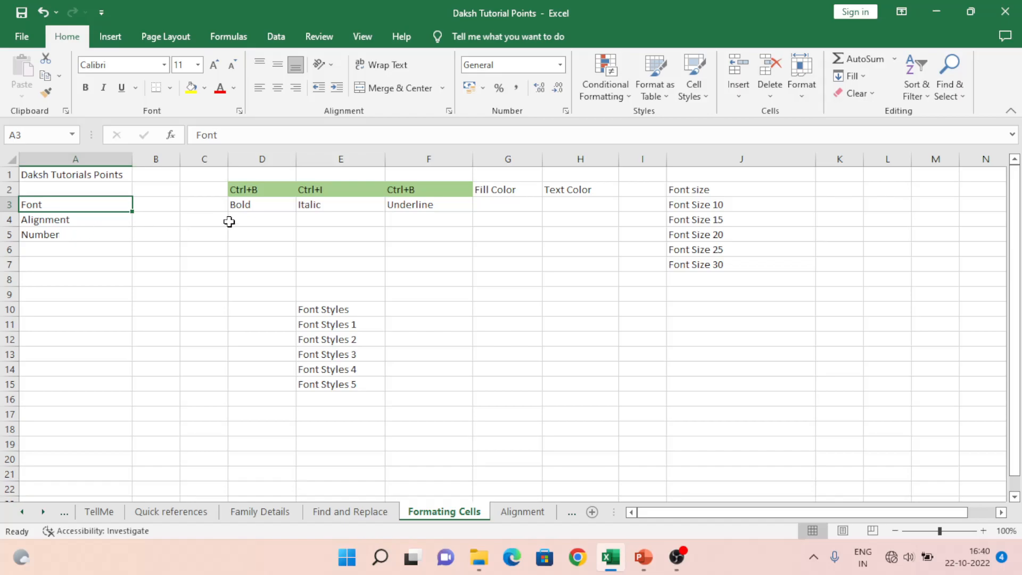
Step: Select the Number cell A5, then the Font Styles cells E10:E15, then clear the selection
{"action": "left_click", "coordinate": [109, 233]}
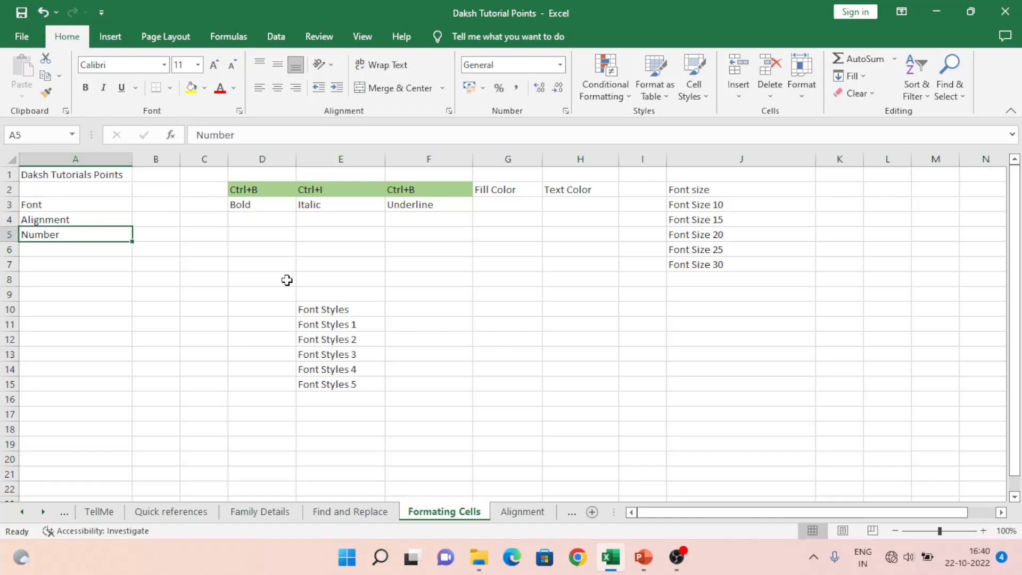
{"action": "left_click", "coordinate": [330, 311]}
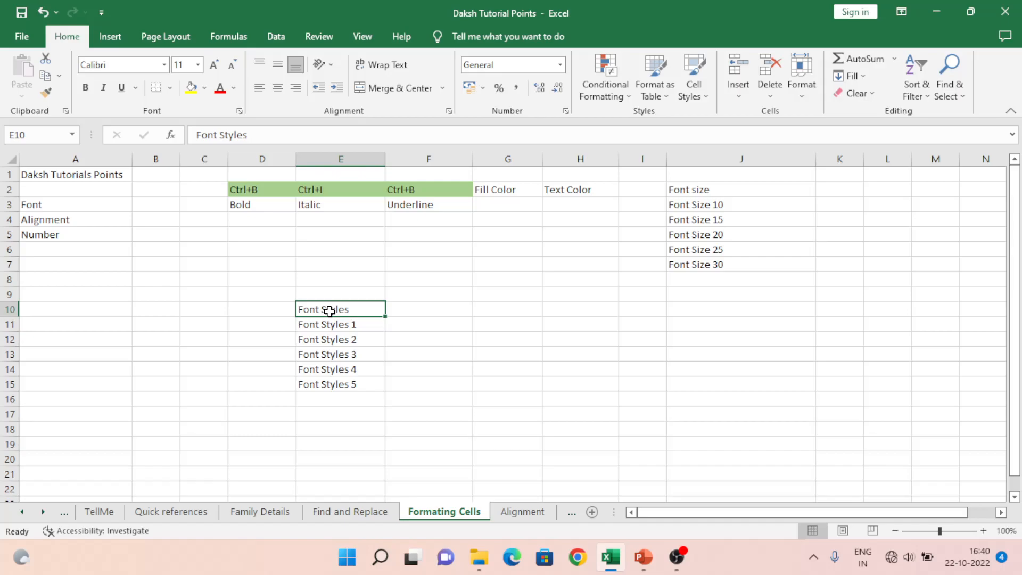
{"action": "key", "text": "shift+Down"}
{"action": "key", "text": "shift+Down"}
{"action": "key", "text": "shift+Down"}
{"action": "key", "text": "shift+Down"}
{"action": "key", "text": "shift+Down"}
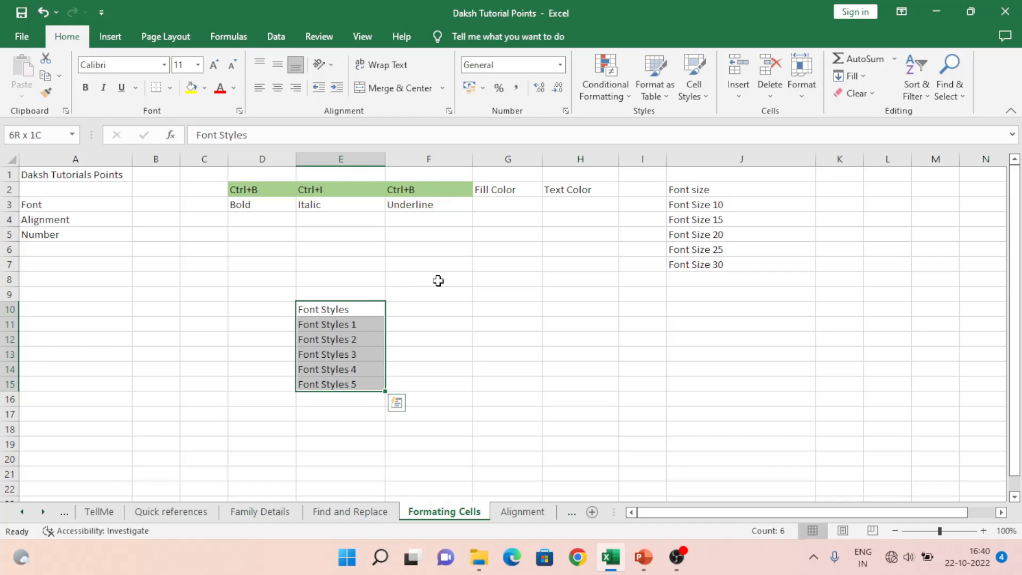
{"action": "left_click", "coordinate": [393, 269]}
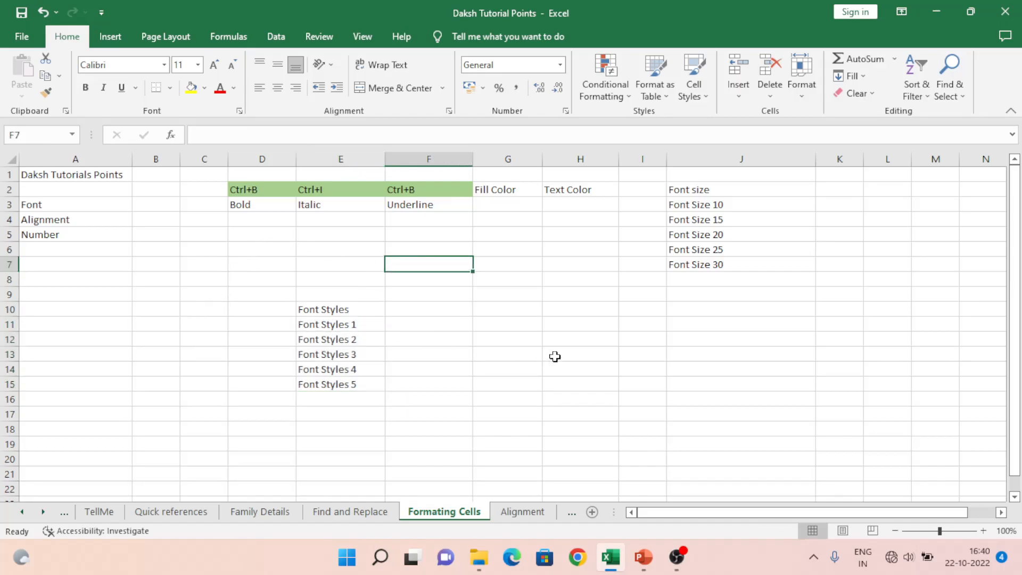
Step: Enter Monday in H11 and set its font colour to Automatic black
{"action": "left_click", "coordinate": [576, 330]}
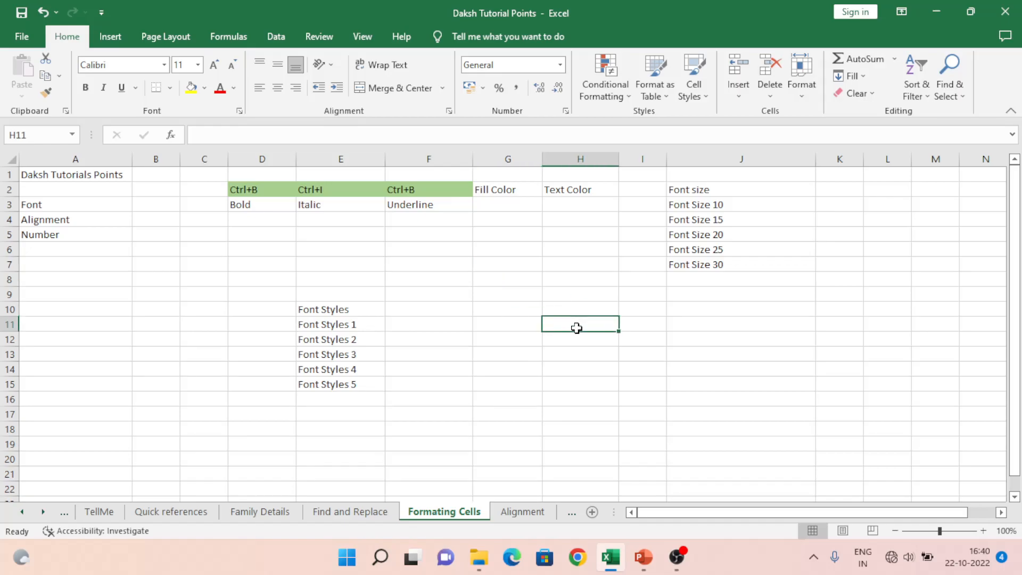
{"action": "type", "text": "Monday"}
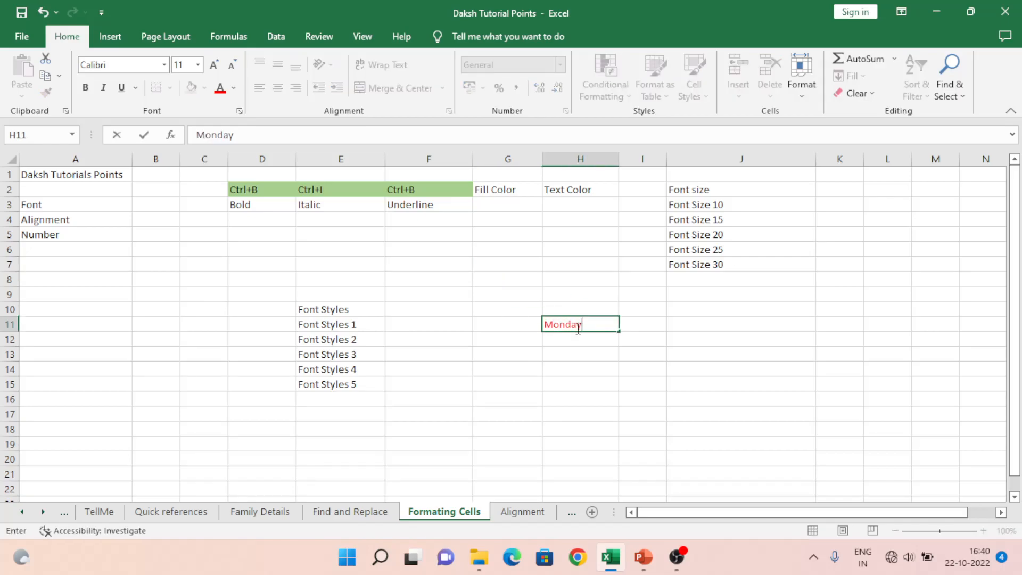
{"action": "key", "text": "Return"}
{"action": "left_click", "coordinate": [576, 328]}
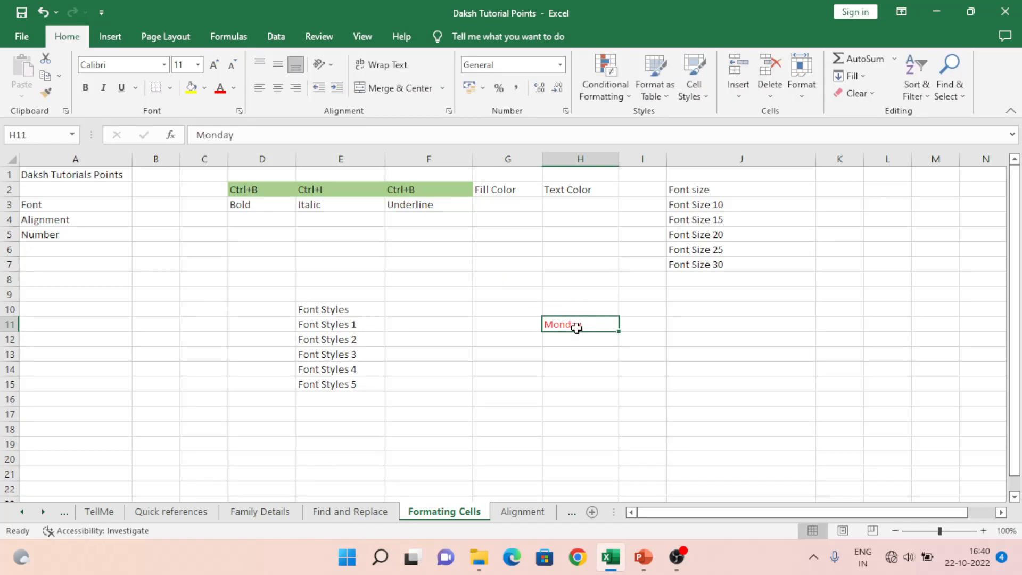
{"action": "left_click", "coordinate": [235, 88]}
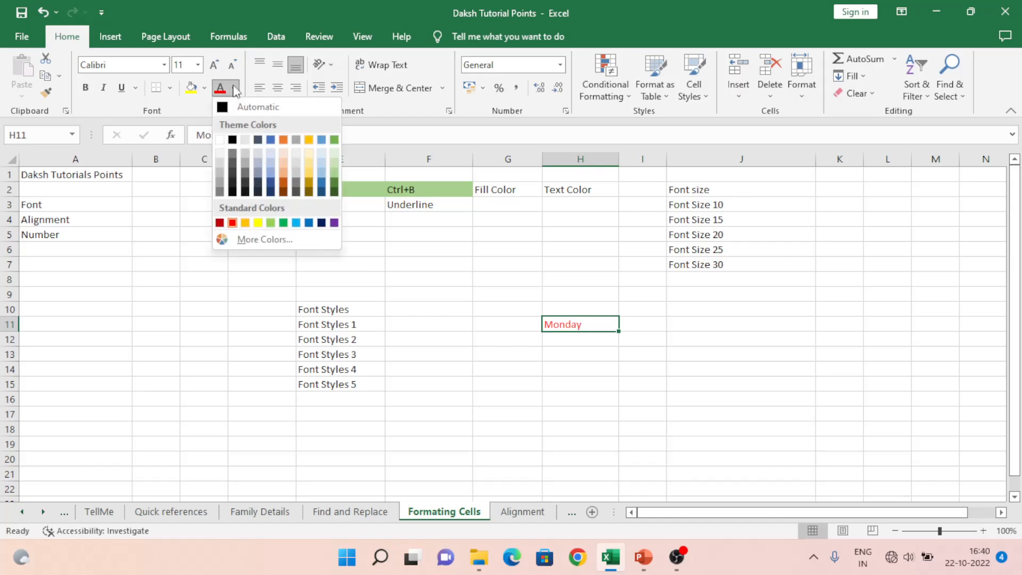
{"action": "left_click", "coordinate": [251, 108]}
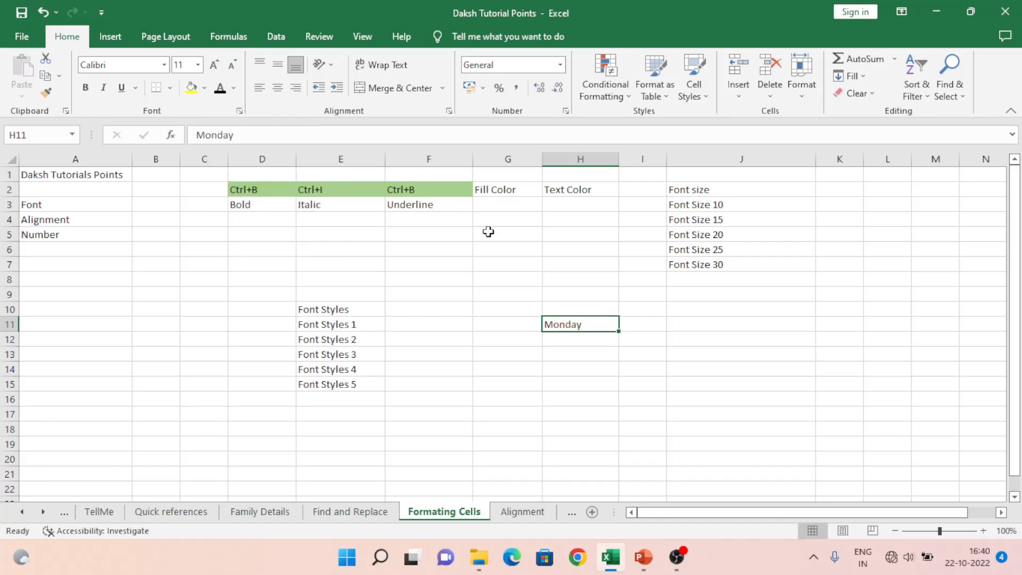
Step: Move to the Bold cell D3
{"action": "left_click", "coordinate": [506, 297]}
{"action": "key", "text": "Left"}
{"action": "key", "text": "Left"}
{"action": "key", "text": "Left"}
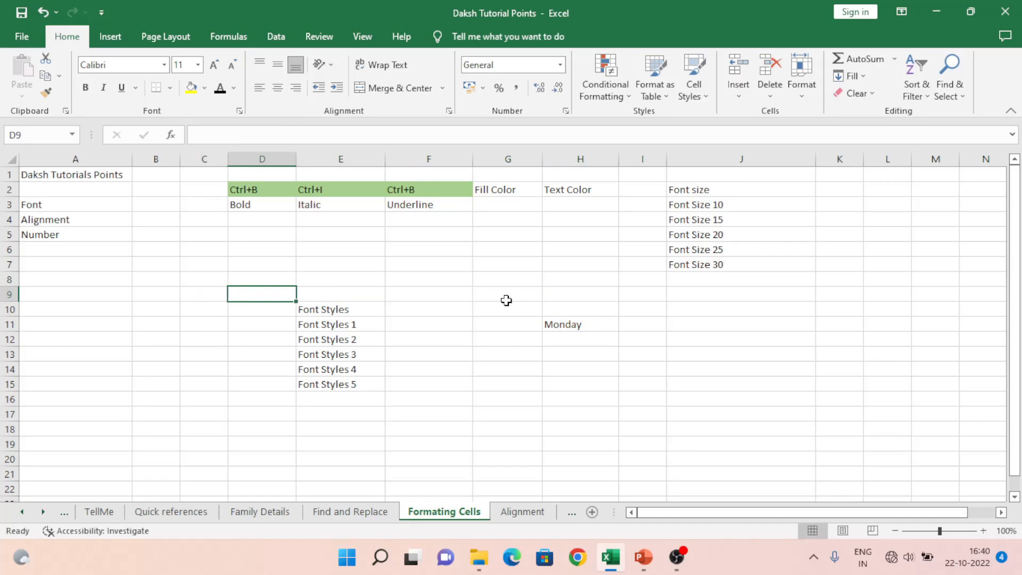
{"action": "key", "text": "Up"}
{"action": "key", "text": "Up"}
{"action": "key", "text": "Up"}
{"action": "key", "text": "Up"}
{"action": "key", "text": "Up"}
{"action": "key", "text": "Up"}
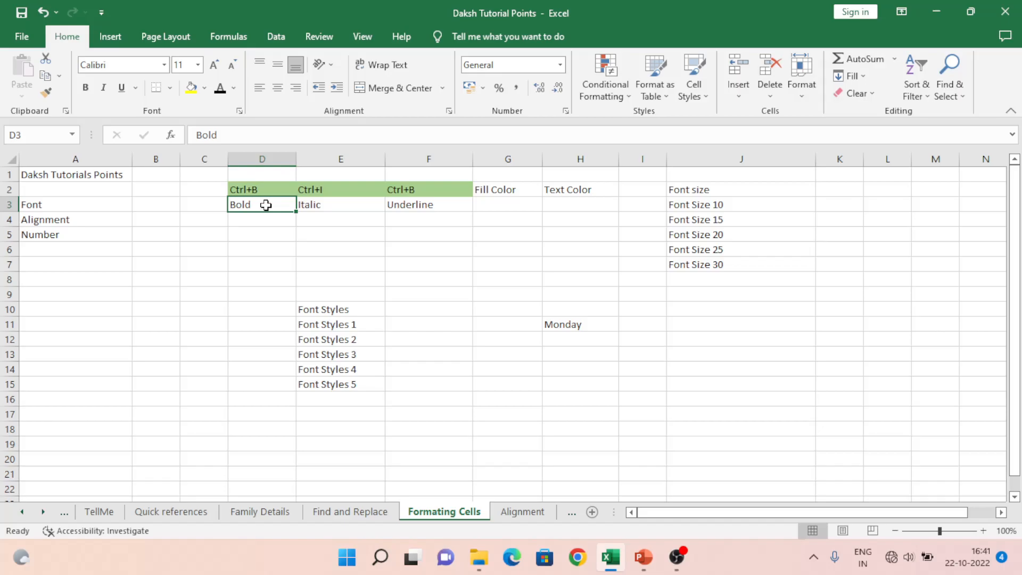
Step: Toggle bold on and off in D3, then italicise the Italic label in E3
{"action": "key", "text": "ctrl+b"}
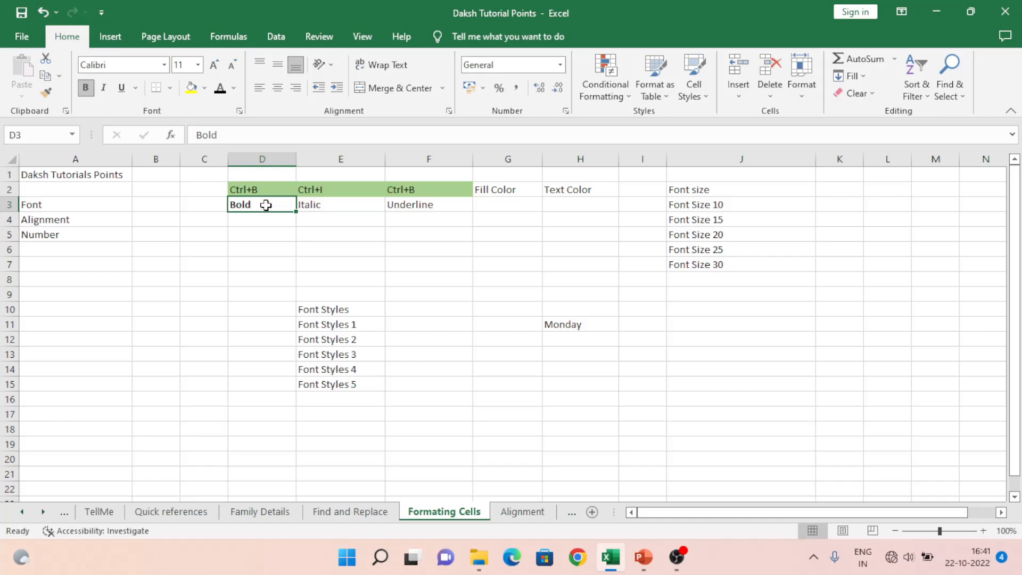
{"action": "left_click", "coordinate": [85, 89]}
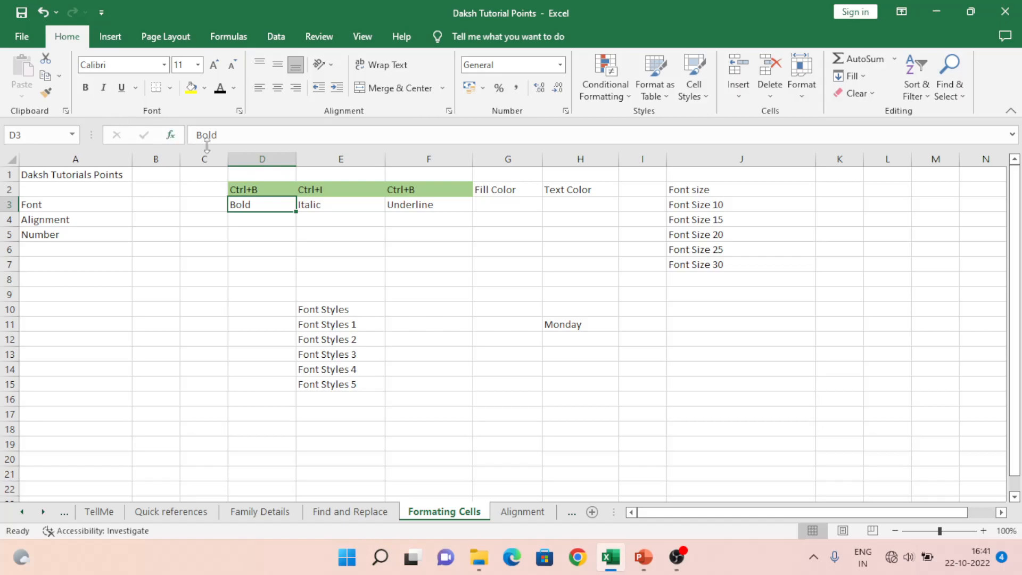
{"action": "left_click", "coordinate": [322, 205]}
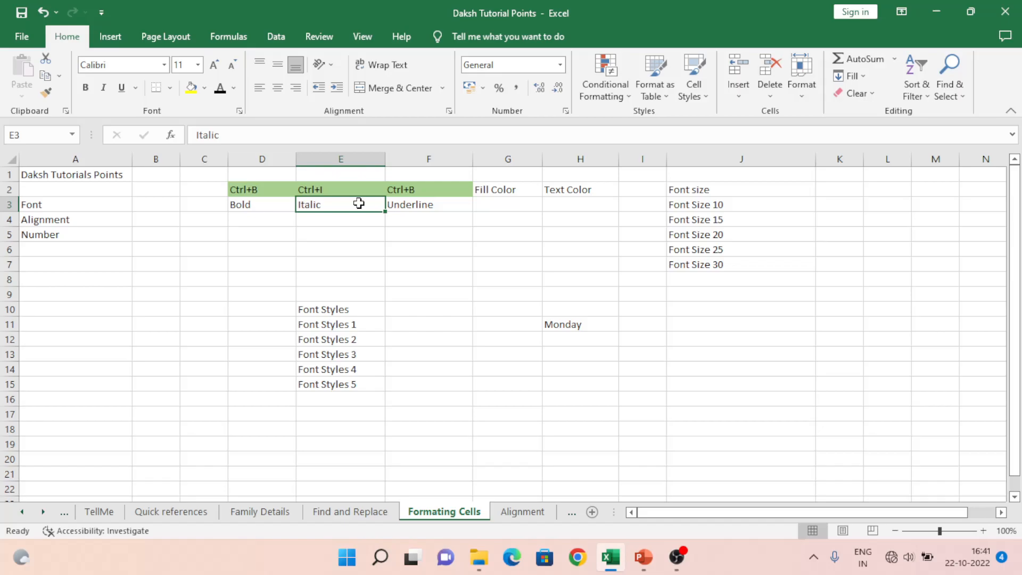
{"action": "key", "text": "ctrl+i"}
{"action": "key", "text": "ctrl+i"}
{"action": "left_click", "coordinate": [104, 89]}
{"action": "key", "text": "Right"}
{"action": "key", "text": "Left"}
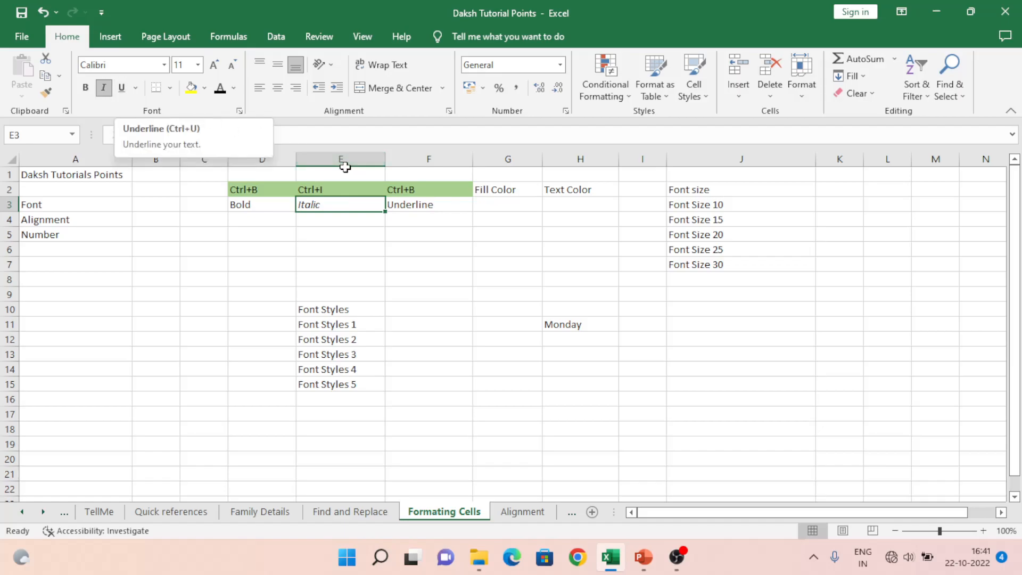
{"action": "left_click", "coordinate": [408, 201]}
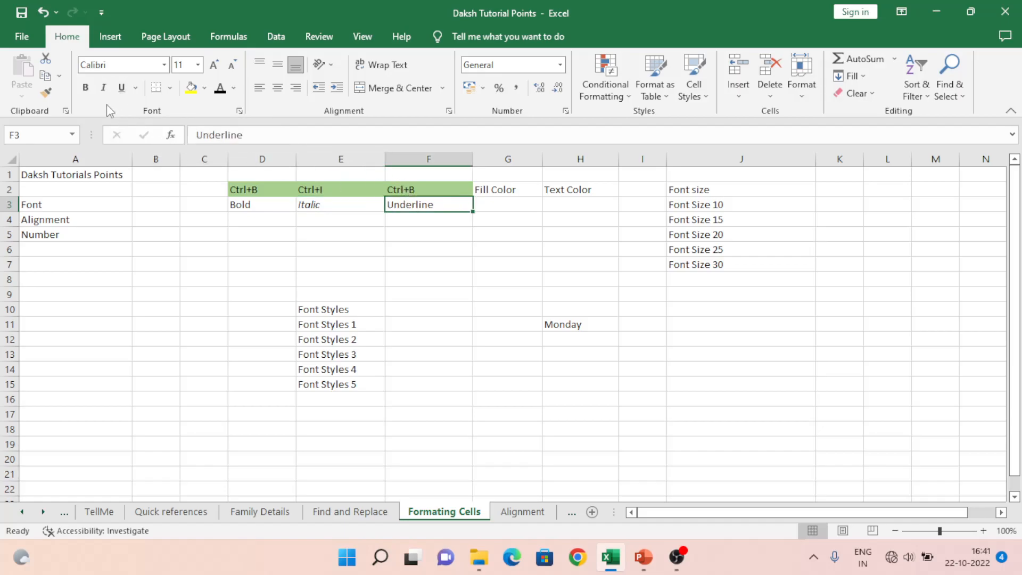
Step: Underline the word Underline in F3
{"action": "left_click", "coordinate": [121, 89]}
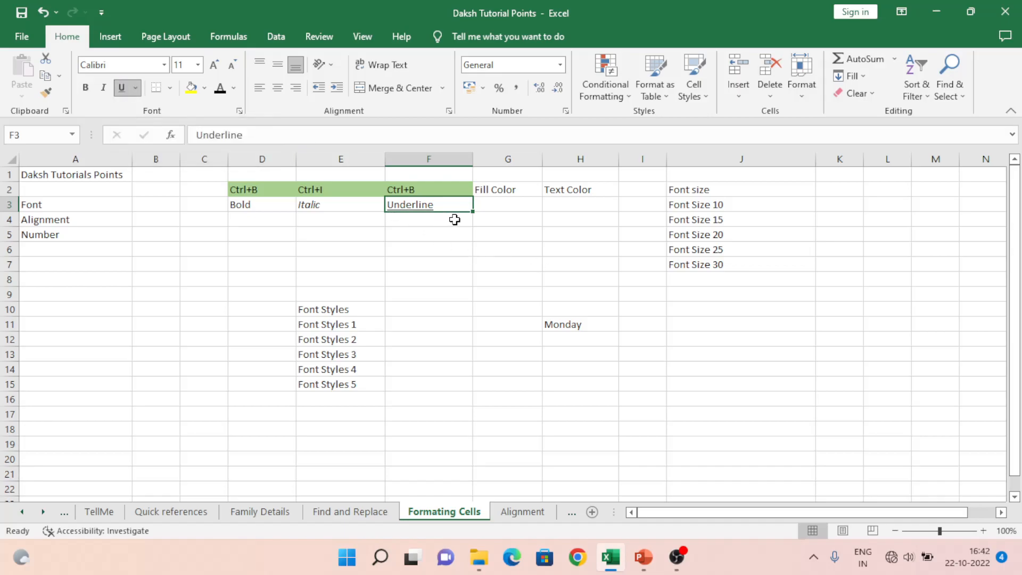
{"action": "left_click", "coordinate": [424, 222]}
{"action": "key", "text": "Return"}
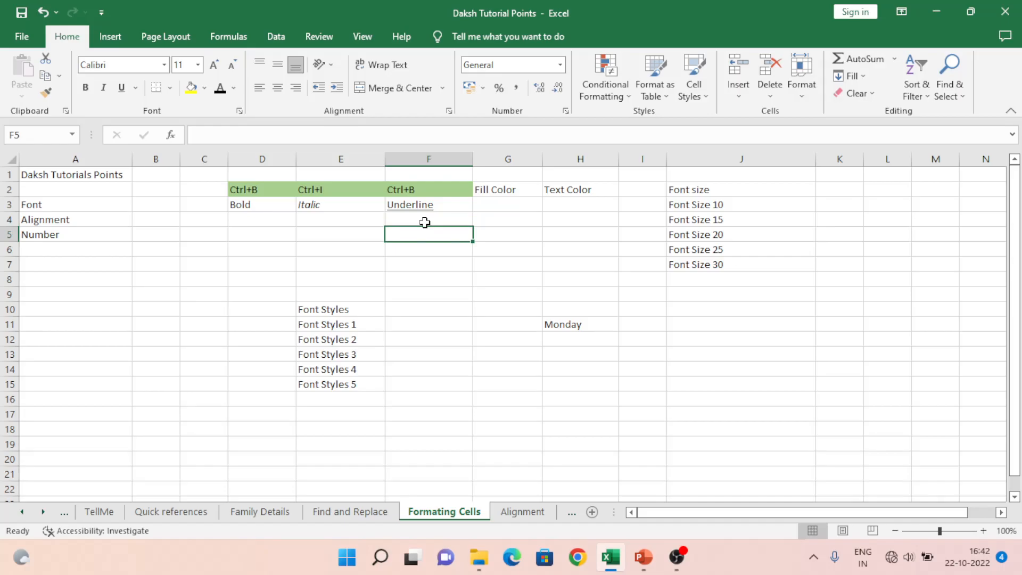
{"action": "key", "text": "Up"}
{"action": "key", "text": "Up"}
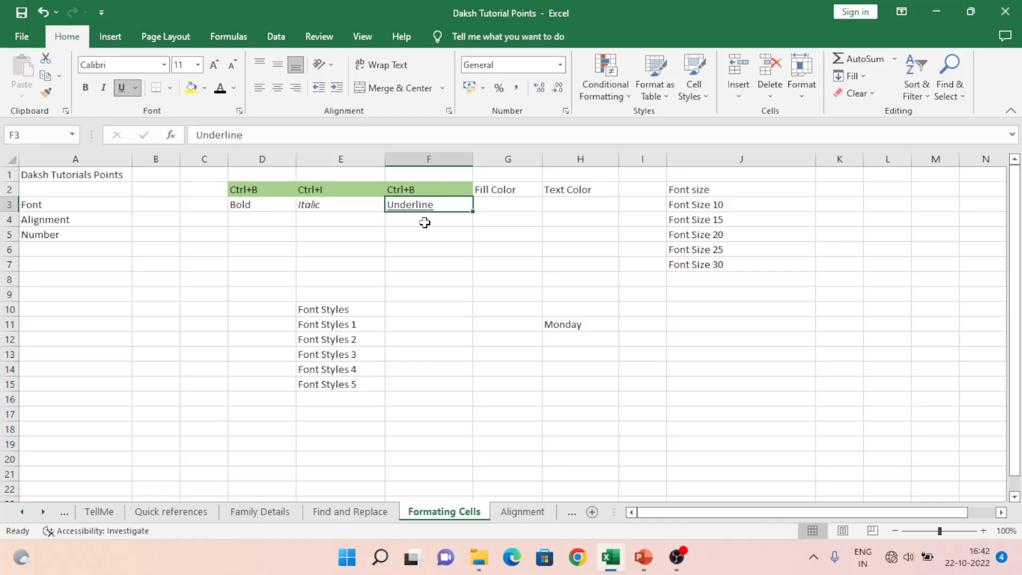
Step: Correct the F2 shortcut label from Ctrl+B to Ctrl+U
{"action": "key", "text": "Up"}
{"action": "key", "text": "F2"}
{"action": "key", "text": "BackSpace"}
{"action": "type", "text": "U"}
{"action": "key", "text": "Return"}
Step: Toggle Ctrl+U on F3 until the Underline label ends up underlined
{"action": "key", "text": "ctrl+u"}
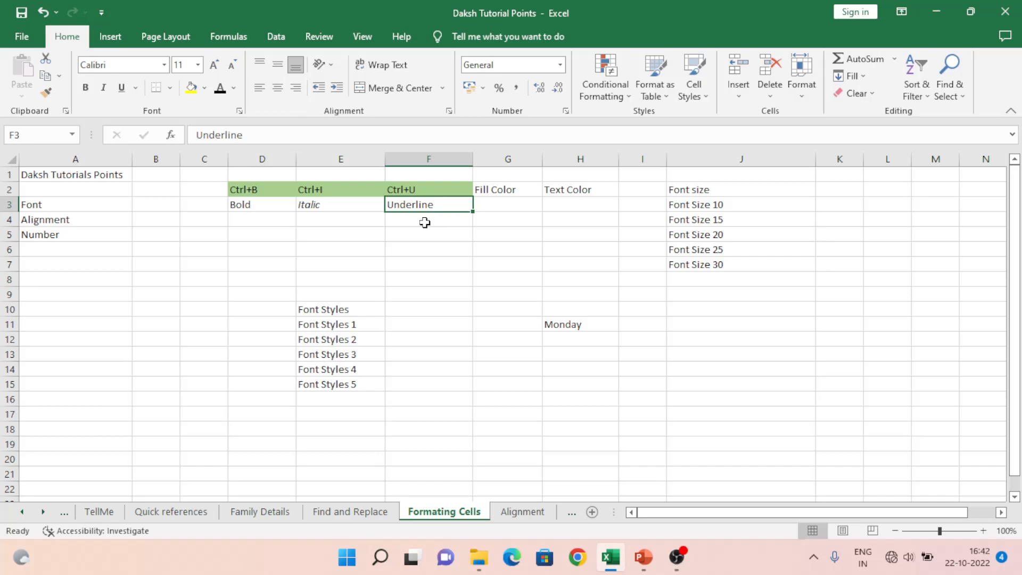
{"action": "key", "text": "ctrl+u"}
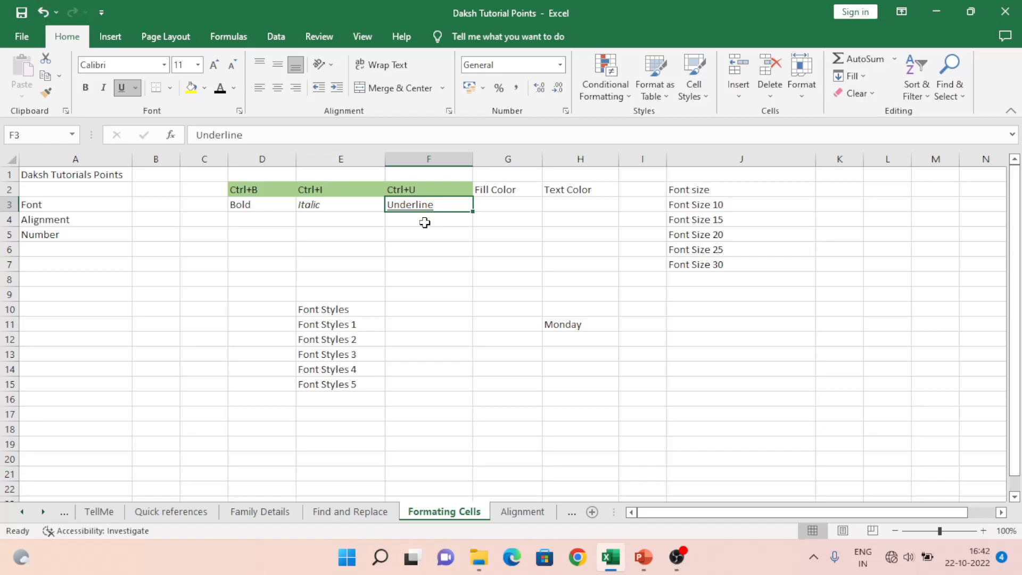
{"action": "key", "text": "ctrl+u"}
{"action": "key", "text": "Right"}
{"action": "key", "text": "Left"}
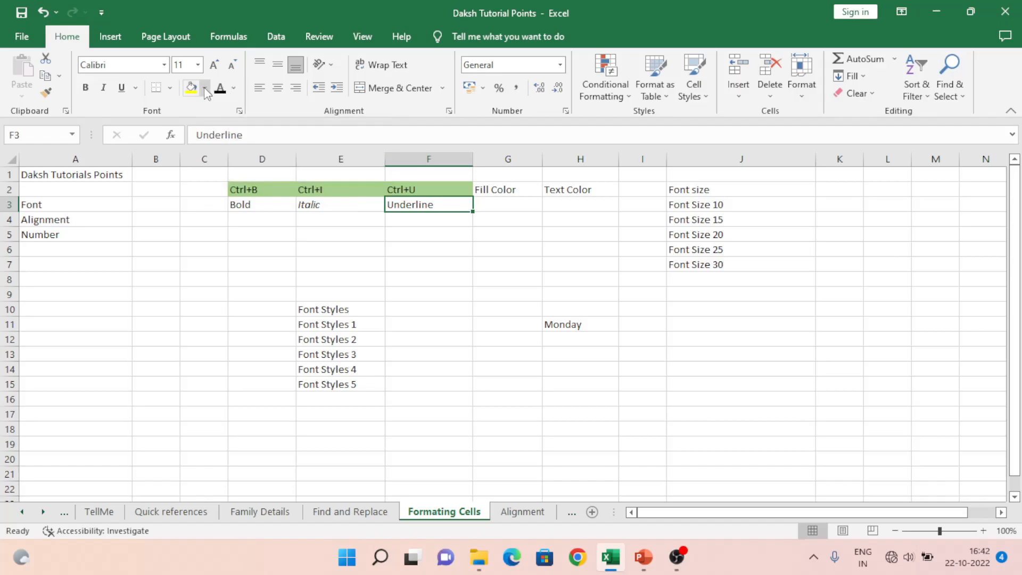
{"action": "left_click", "coordinate": [418, 234]}
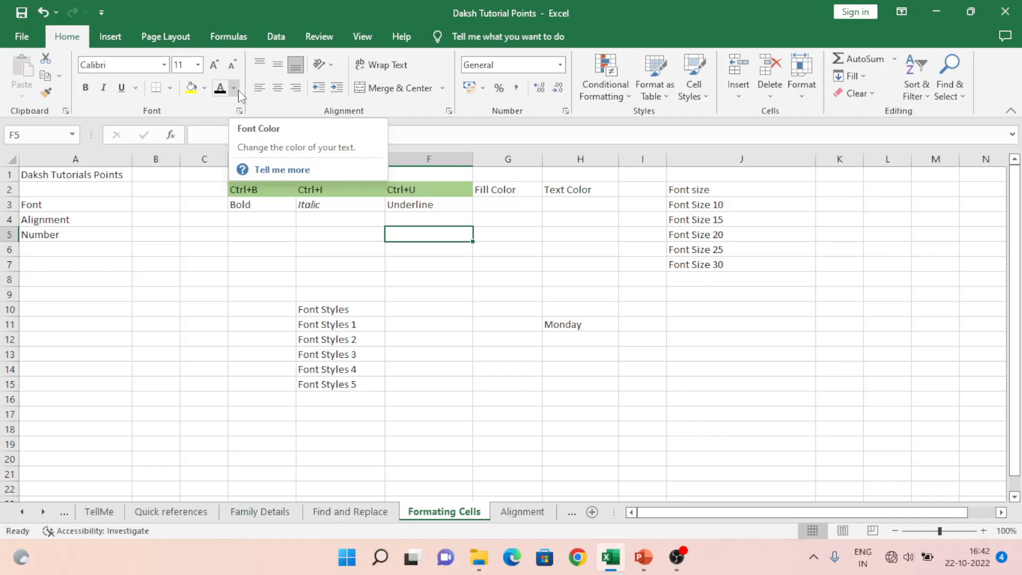
{"action": "left_click", "coordinate": [416, 206]}
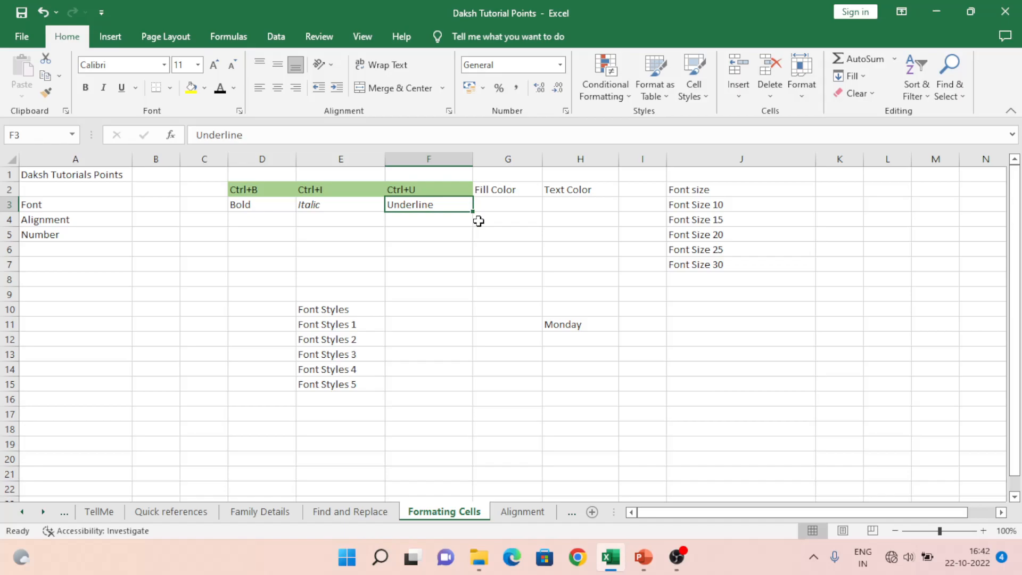
{"action": "key", "text": "ctrl+u"}
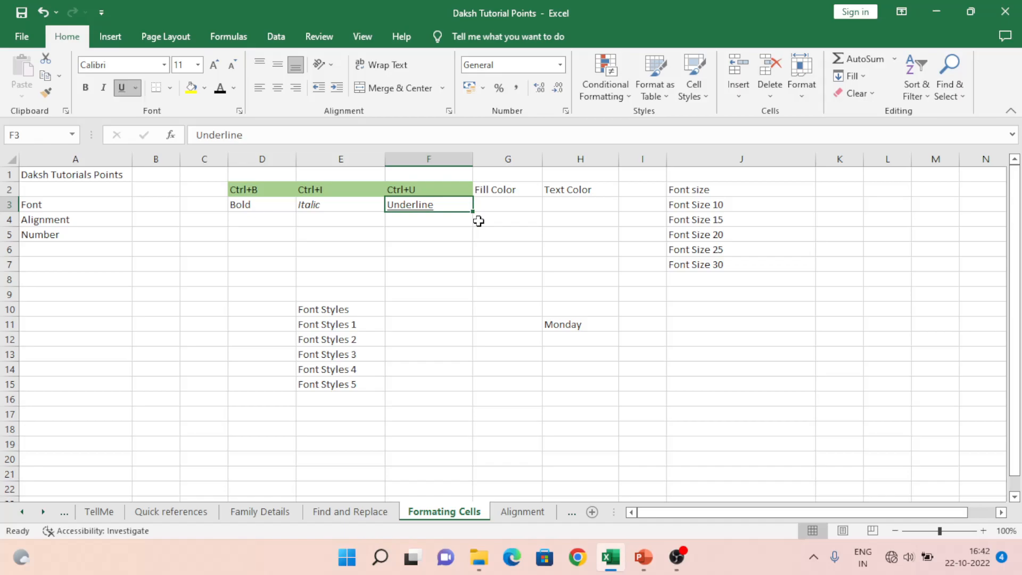
Step: Enter 'This Cell will be in Red' in G3, fixing the final-letter typo
{"action": "left_click", "coordinate": [500, 201]}
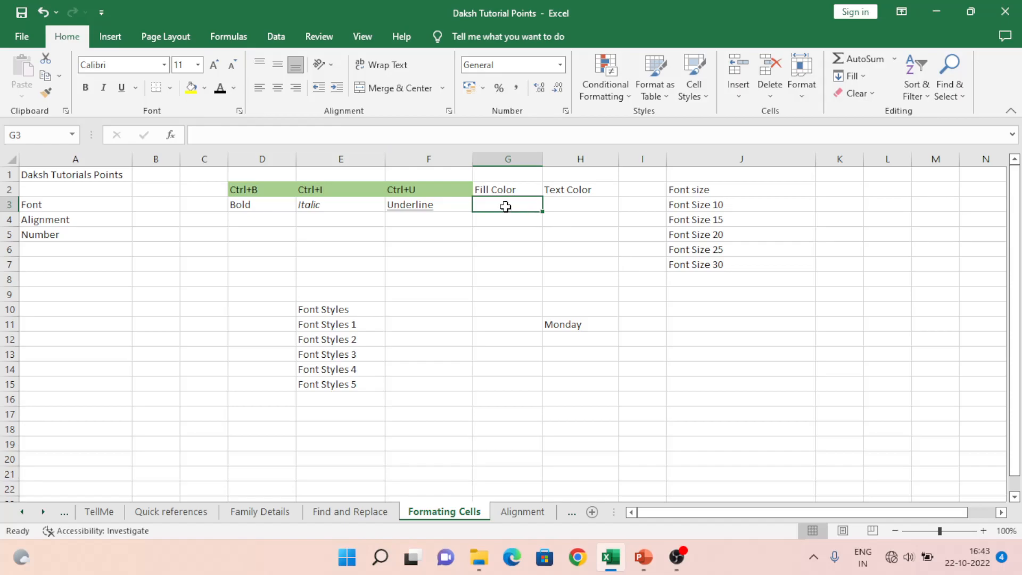
{"action": "type", "text": "This "}
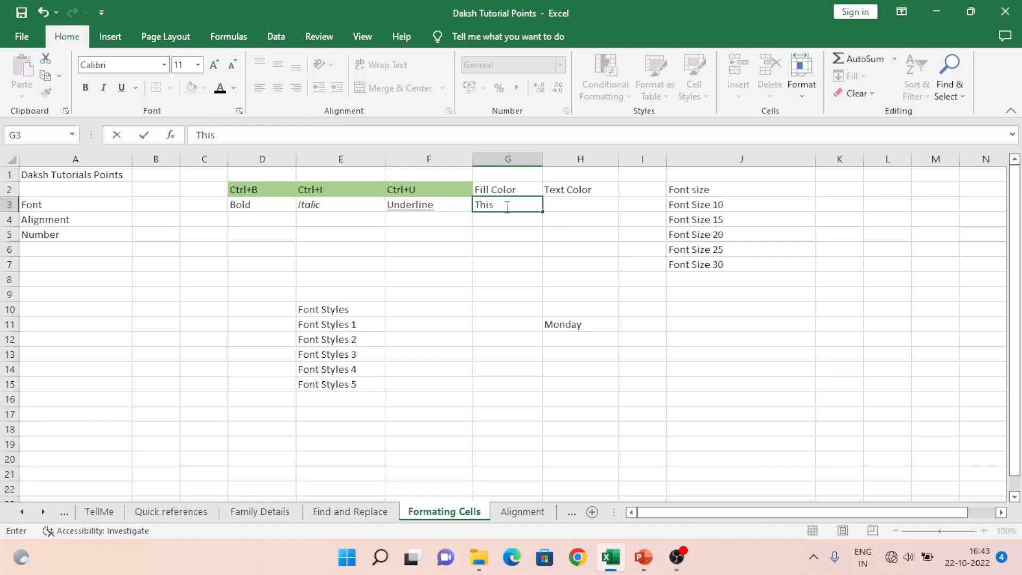
{"action": "type", "text": "Cell will be in Ree"}
{"action": "key", "text": "BackSpace"}
{"action": "type", "text": "d"}
{"action": "key", "text": "Return"}
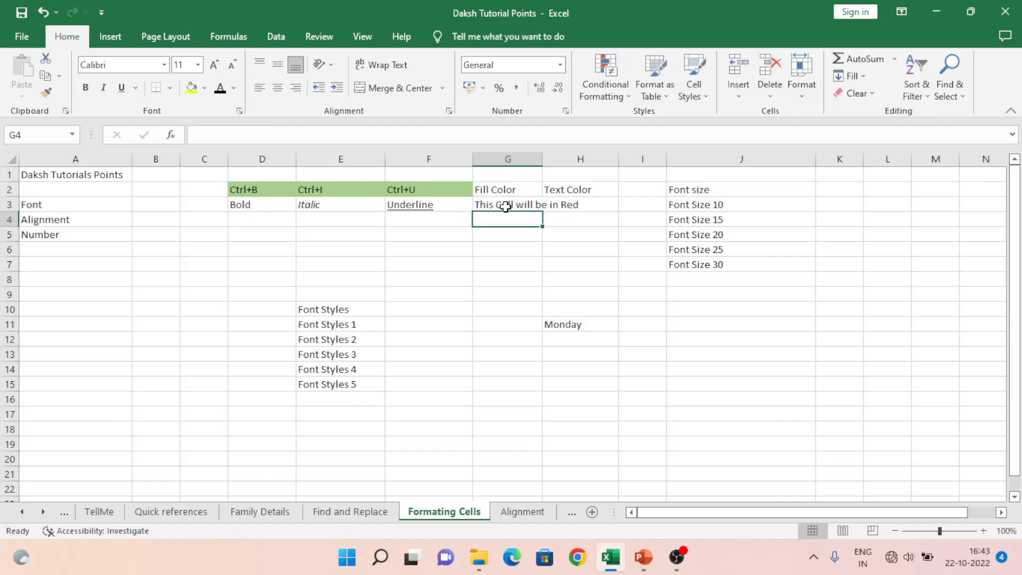
Step: Widen column G to fit the sentence and give G3 a red fill
{"action": "left_click_drag", "start_coordinate": [542, 157], "coordinate": [607, 157]}
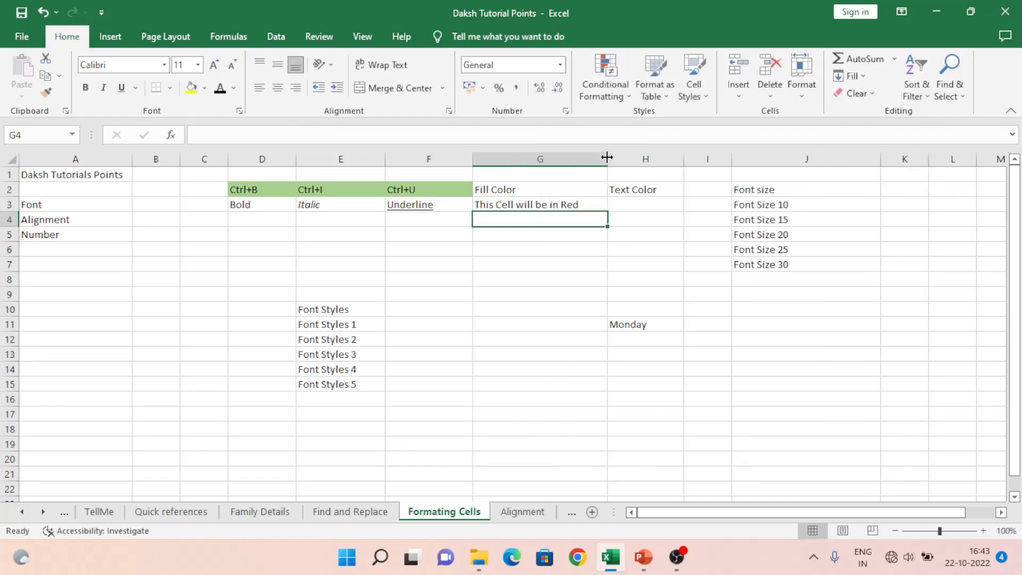
{"action": "left_click", "coordinate": [522, 205]}
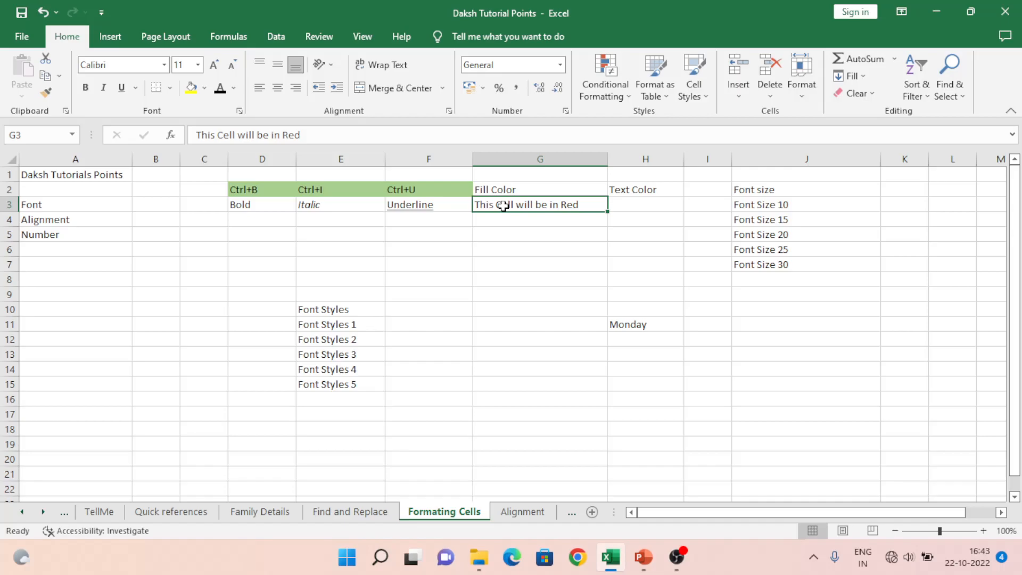
{"action": "left_click", "coordinate": [203, 94]}
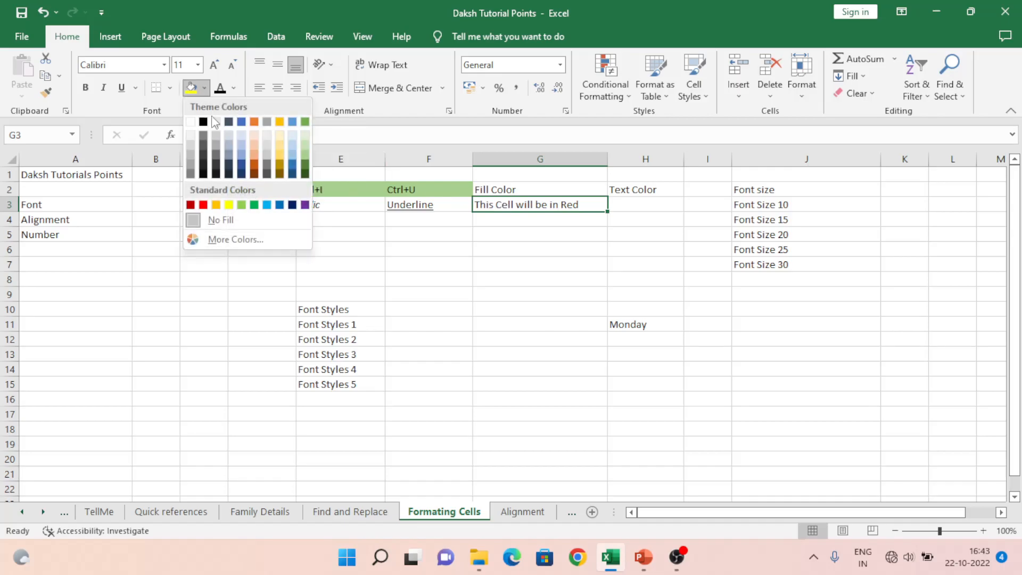
{"action": "left_click", "coordinate": [202, 205]}
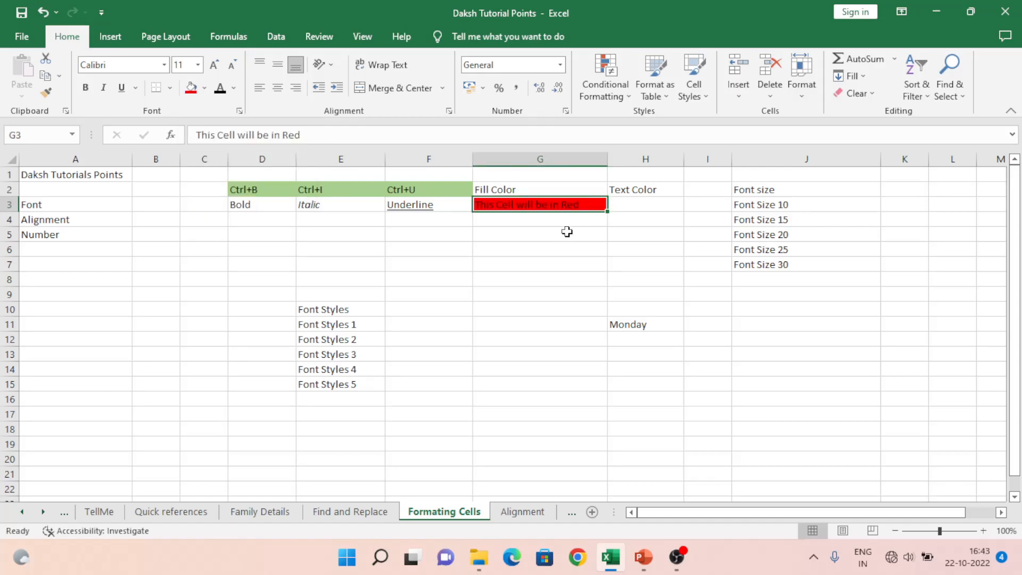
{"action": "left_click", "coordinate": [641, 209]}
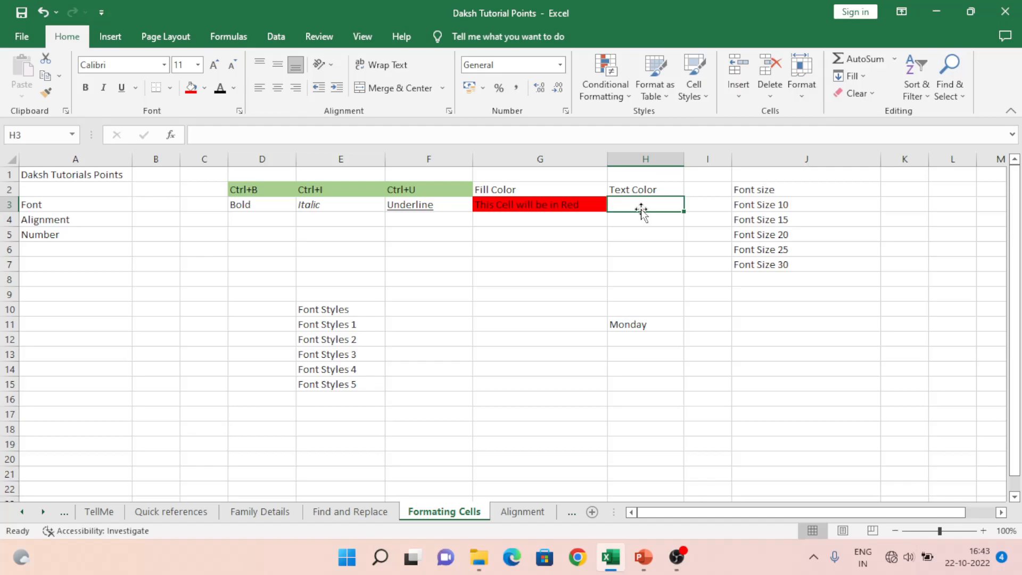
Step: Enter 'This Text will be yellow Color' in H3 and widen column H to fit
{"action": "type", "text": "This "}
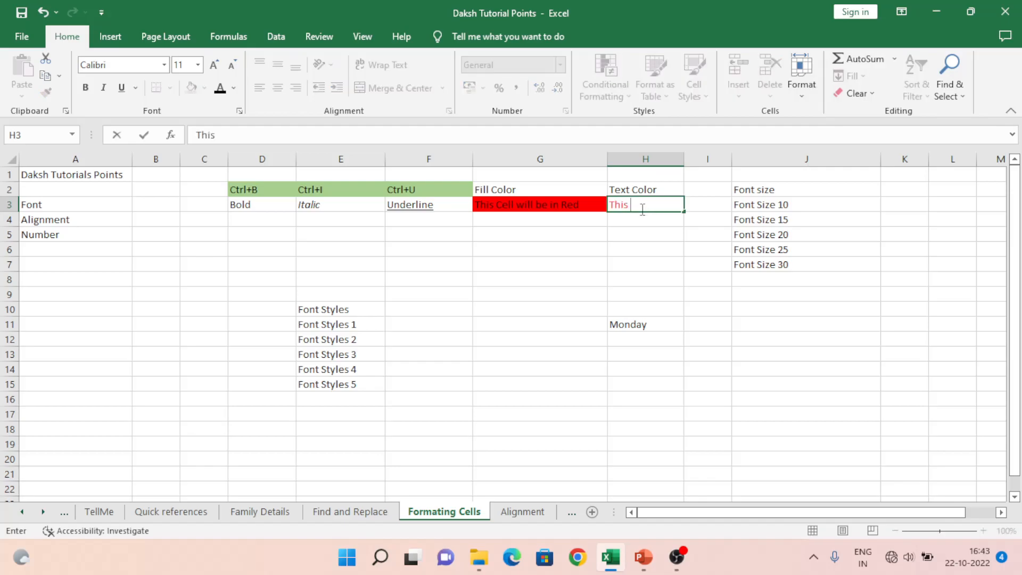
{"action": "type", "text": "Text will be"}
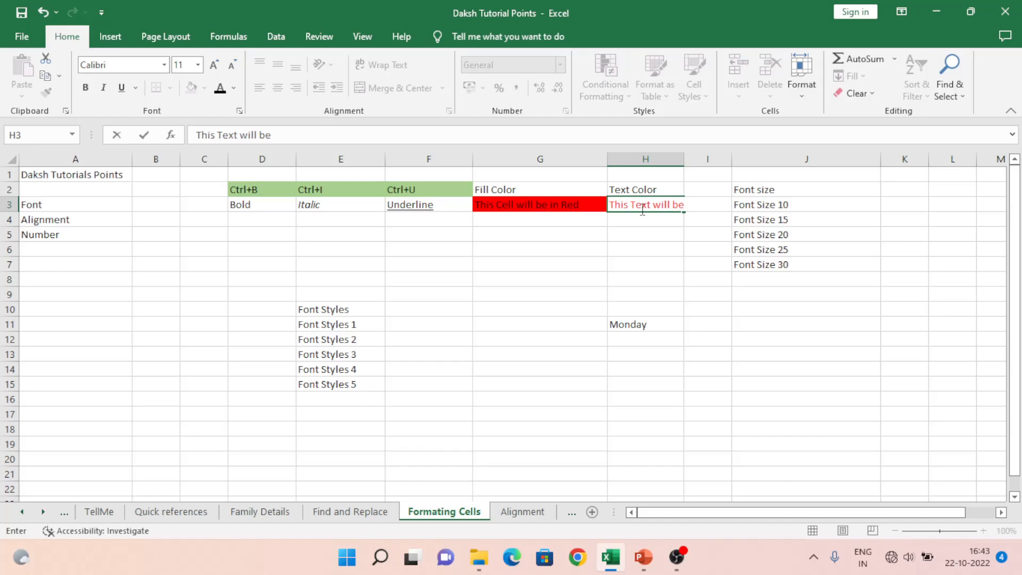
{"action": "type", "text": " yellow Color"}
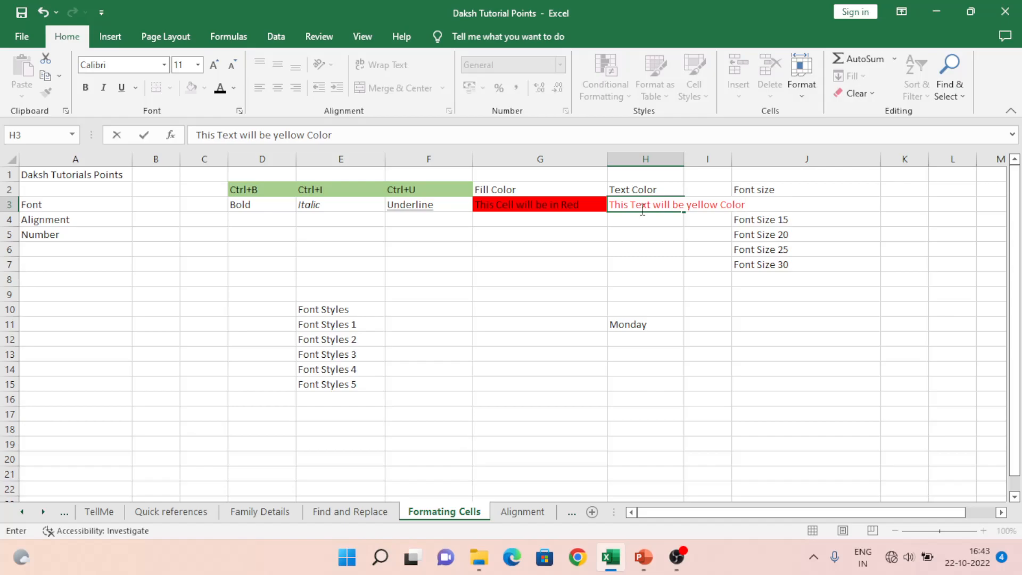
{"action": "key", "text": "Return"}
{"action": "left_click", "coordinate": [642, 209]}
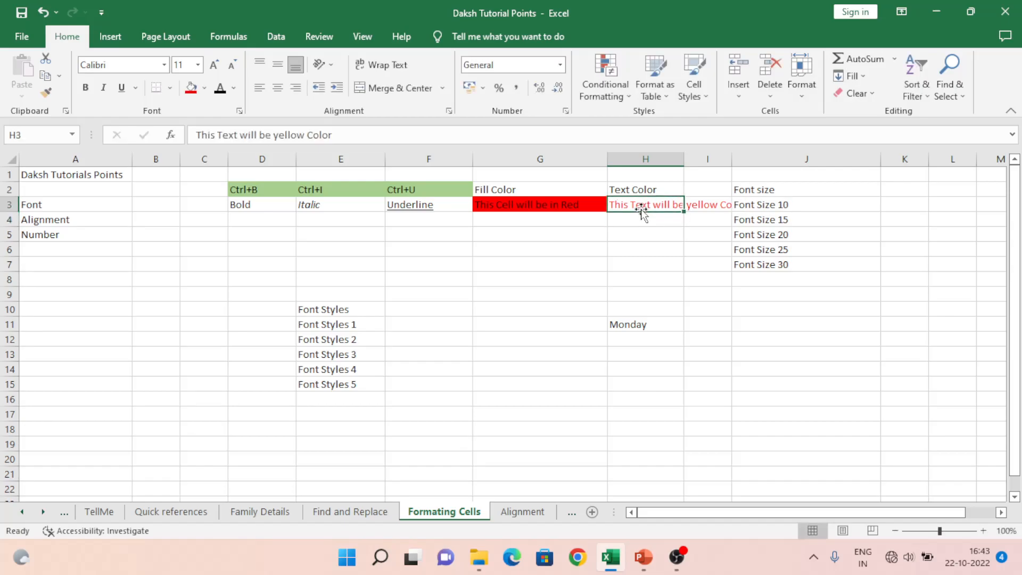
{"action": "left_click_drag", "start_coordinate": [684, 154], "coordinate": [806, 155]}
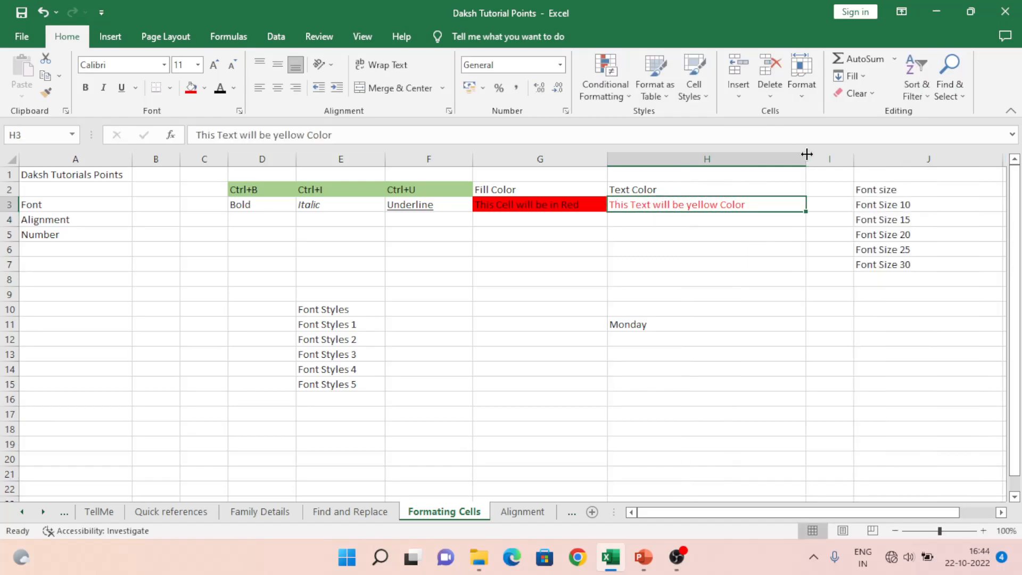
Step: Make H3's text yellow on a Green Accent 6 Darker 50% fill
{"action": "left_click", "coordinate": [234, 88]}
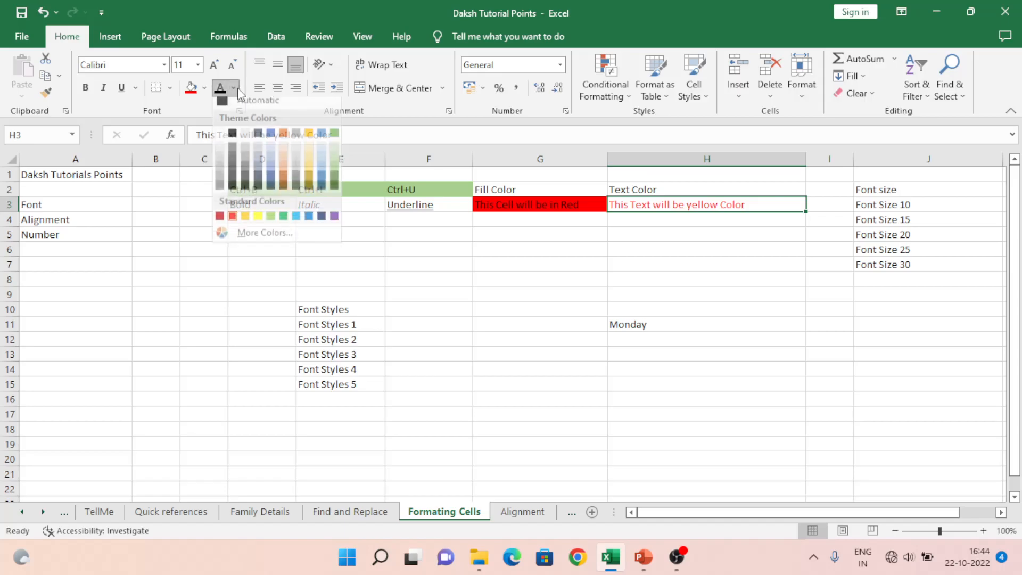
{"action": "left_click", "coordinate": [258, 223]}
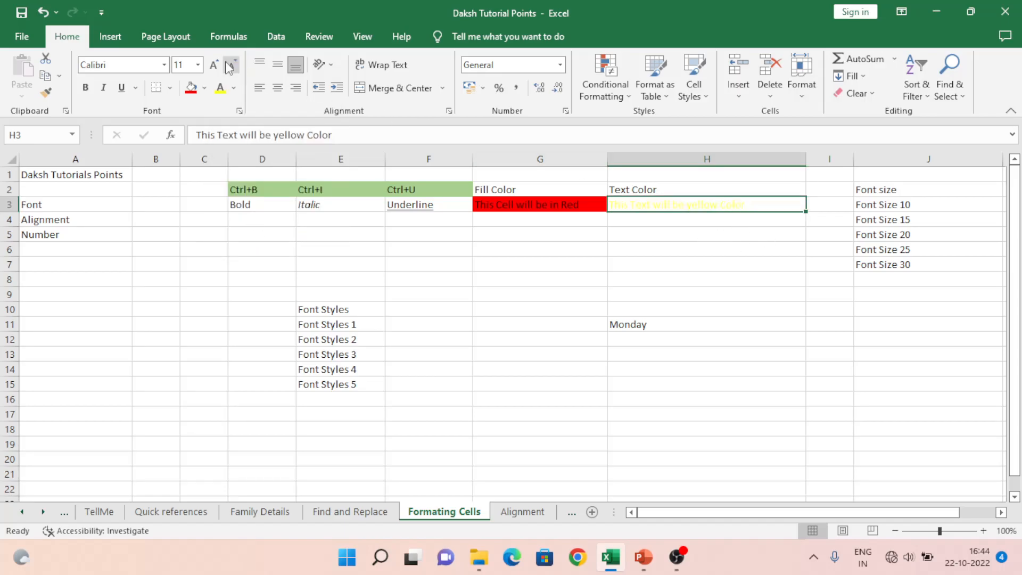
{"action": "left_click", "coordinate": [205, 87]}
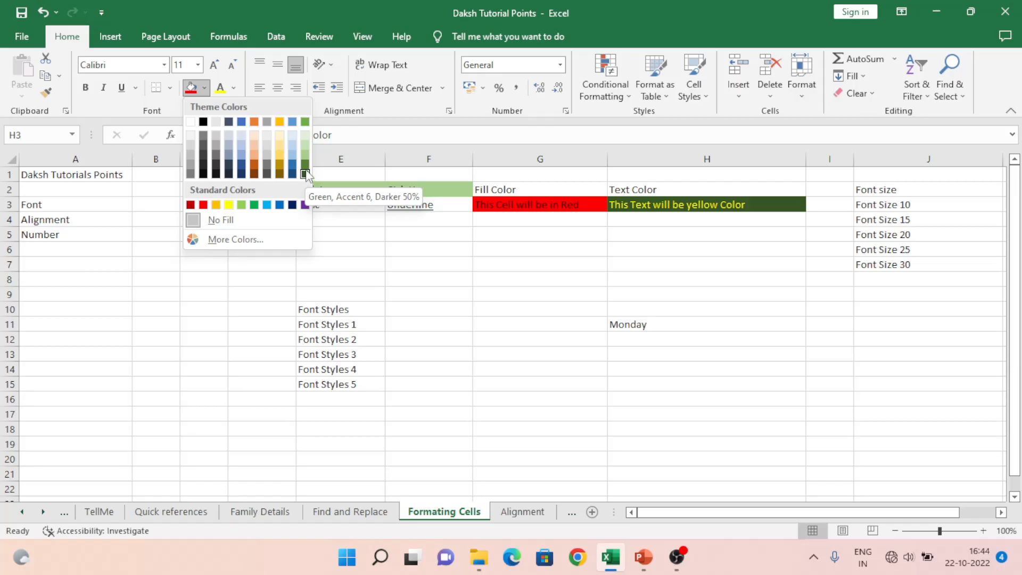
{"action": "left_click", "coordinate": [304, 173]}
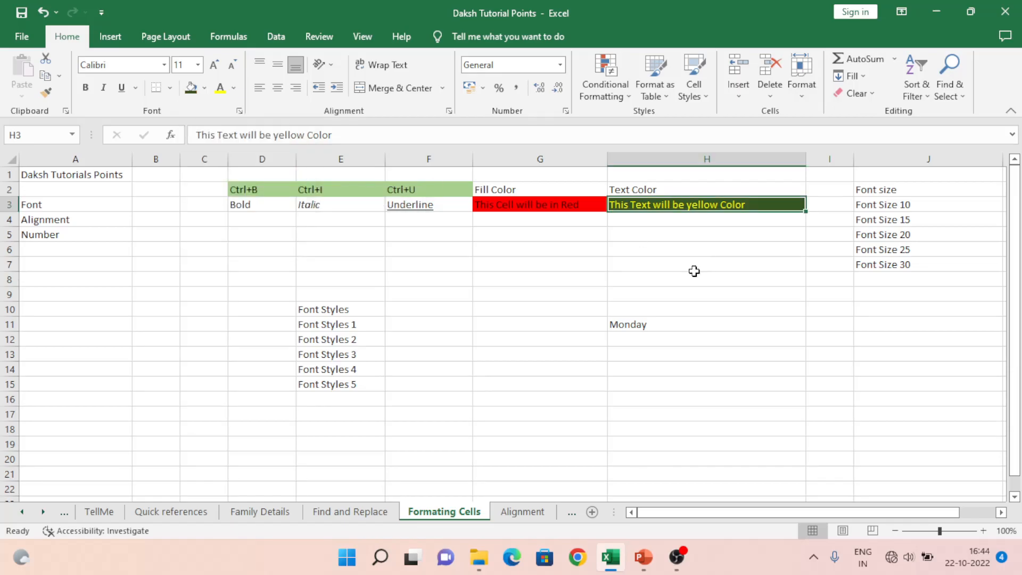
{"action": "left_click", "coordinate": [668, 229]}
{"action": "key", "text": "Up"}
{"action": "key", "text": "Up"}
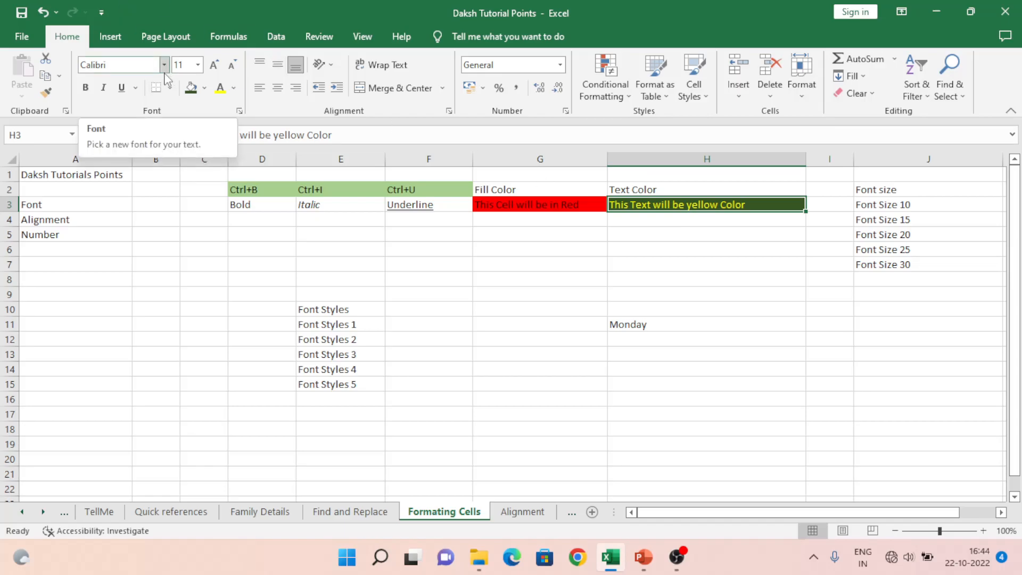
{"action": "left_click", "coordinate": [307, 307]}
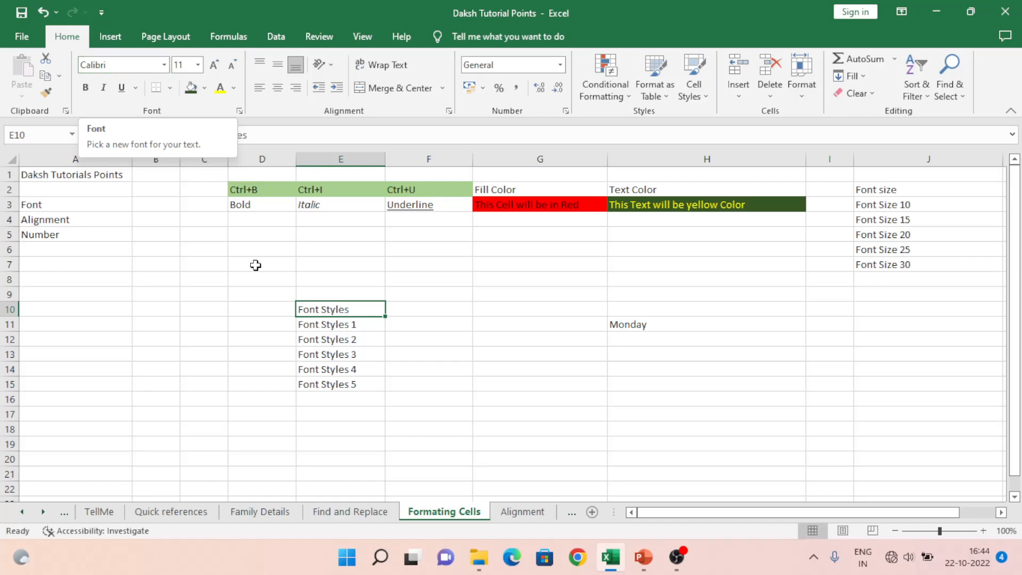
{"action": "left_click", "coordinate": [325, 330]}
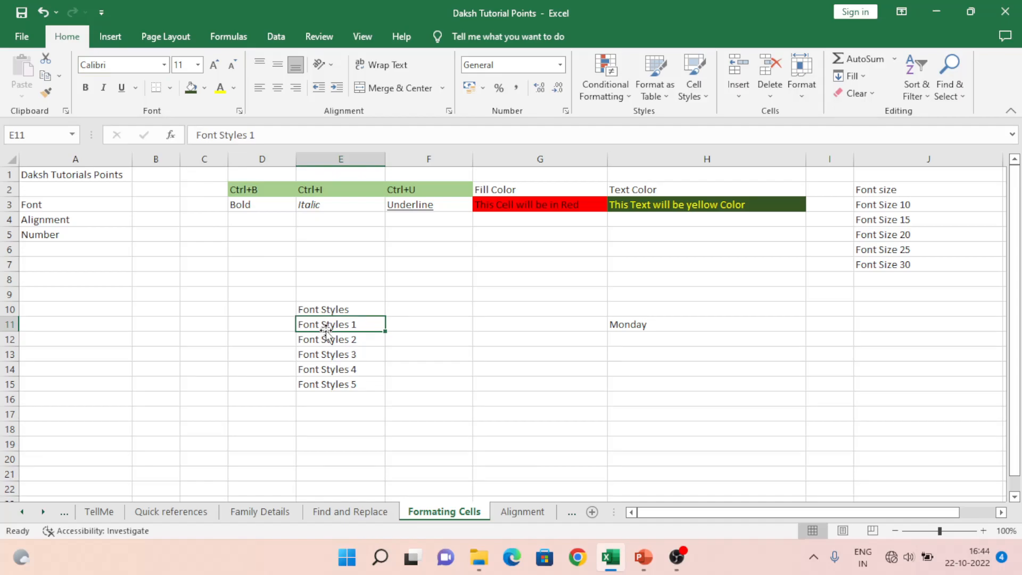
Step: Set Font Styles 1 in E11 to Bahnschrift SemiBold and Font Styles 2 in E12 to Book Antiqua
{"action": "key", "text": "Down"}
{"action": "key", "text": "Down"}
{"action": "key", "text": "Down"}
{"action": "key", "text": "Down"}
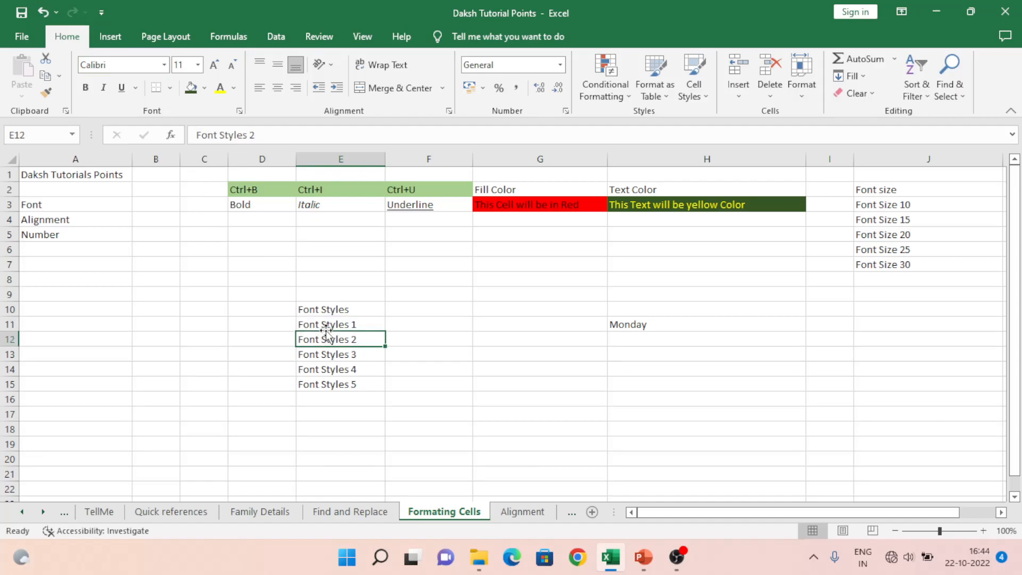
{"action": "key", "text": "Up"}
{"action": "key", "text": "Up"}
{"action": "key", "text": "Up"}
{"action": "key", "text": "Up"}
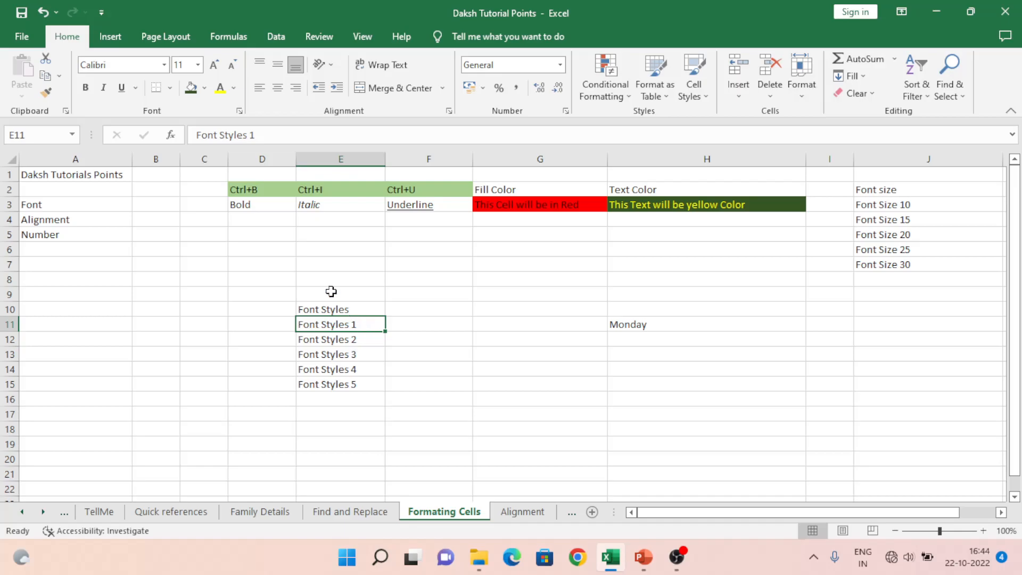
{"action": "left_click", "coordinate": [165, 64]}
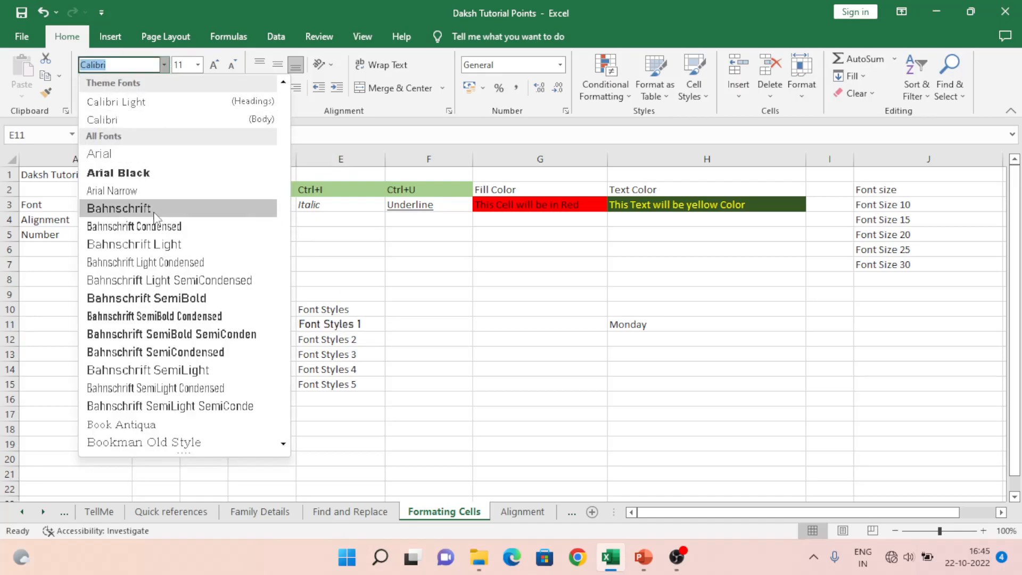
{"action": "left_click", "coordinate": [155, 300]}
{"action": "left_click", "coordinate": [332, 337]}
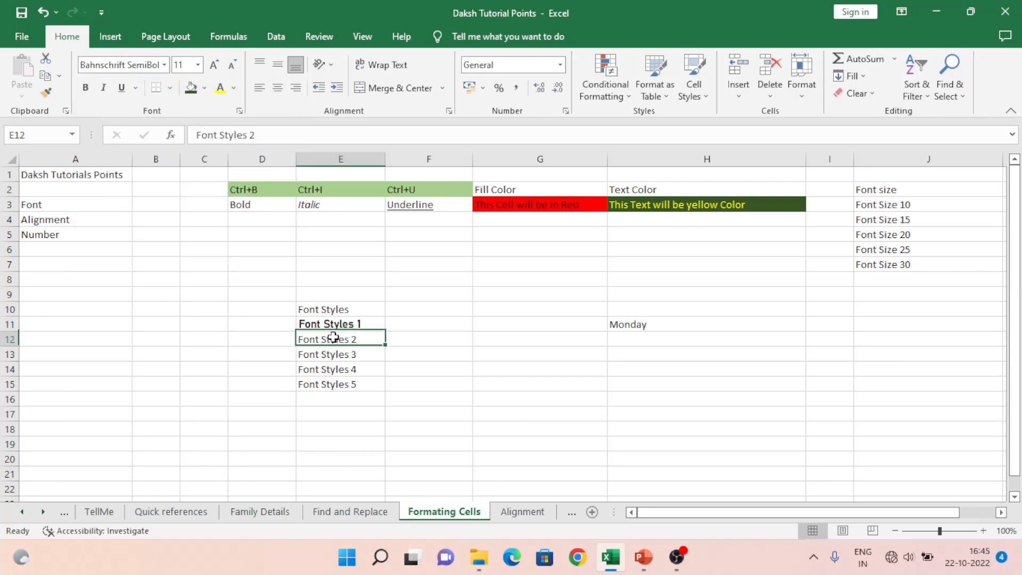
{"action": "left_click", "coordinate": [165, 65]}
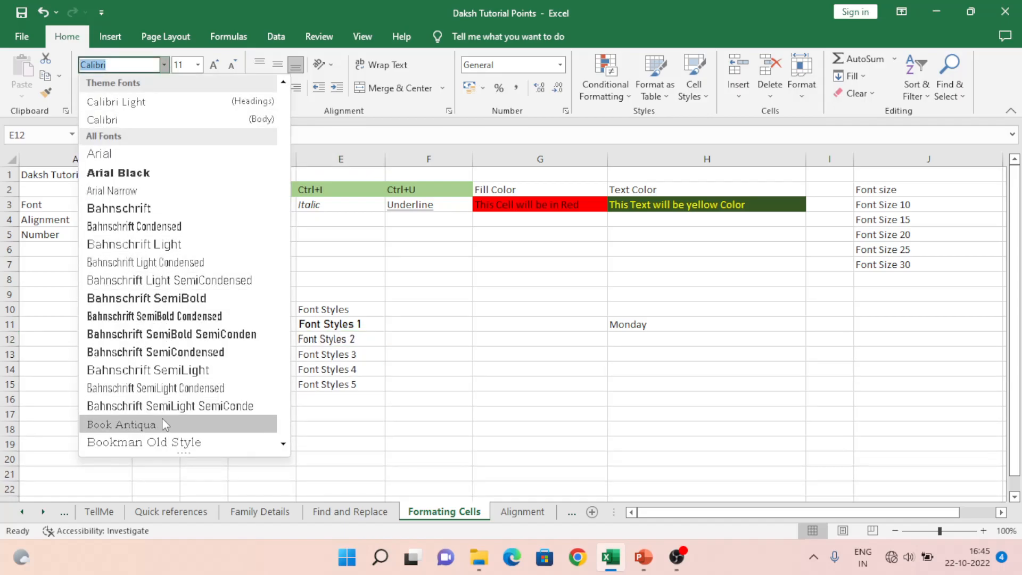
{"action": "left_click", "coordinate": [157, 426]}
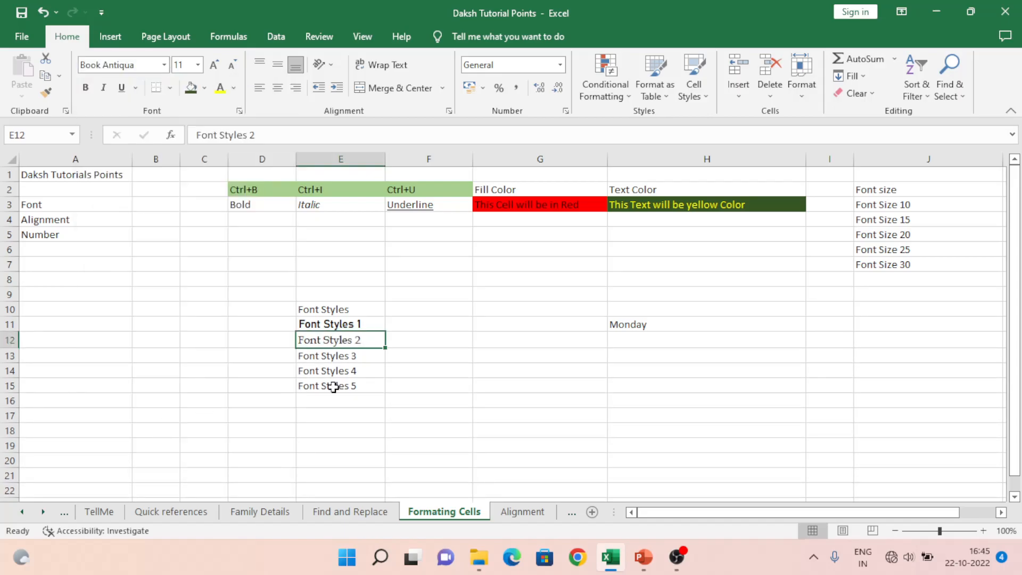
Step: Apply Cambria Math to Font Styles 3 in E13
{"action": "left_click", "coordinate": [329, 354]}
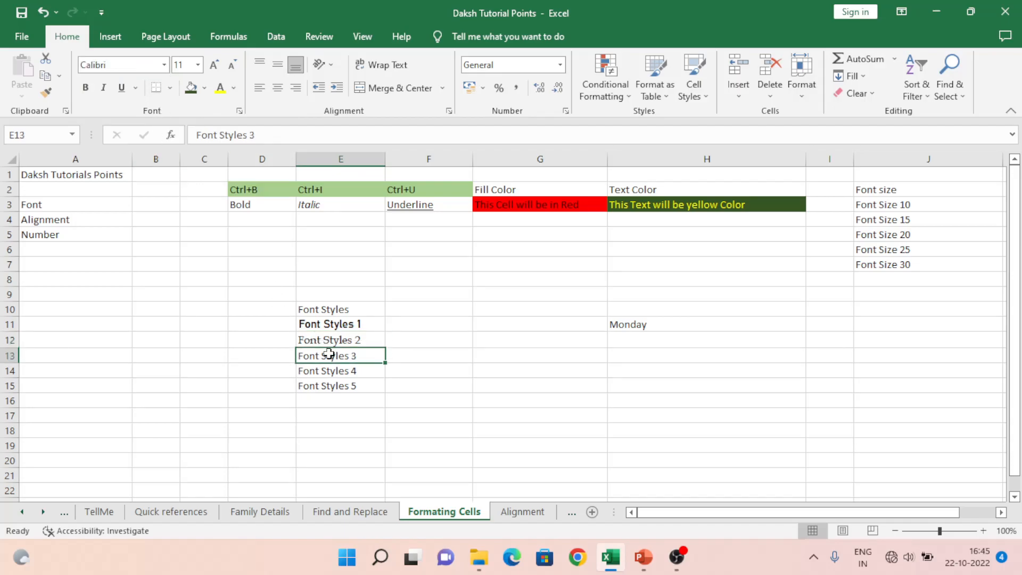
{"action": "left_click", "coordinate": [164, 65]}
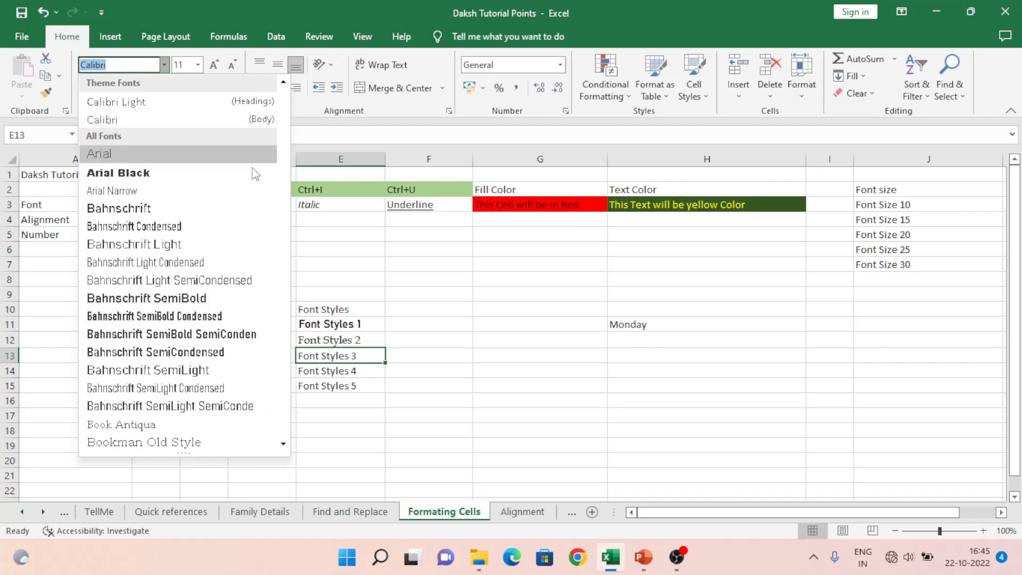
{"action": "left_click", "coordinate": [283, 445]}
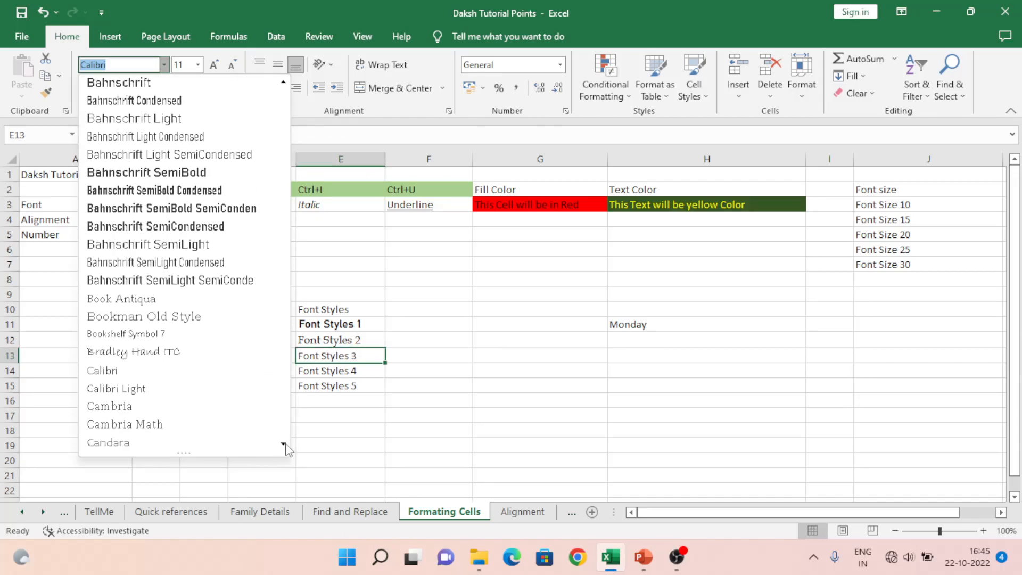
{"action": "left_click", "coordinate": [285, 445]}
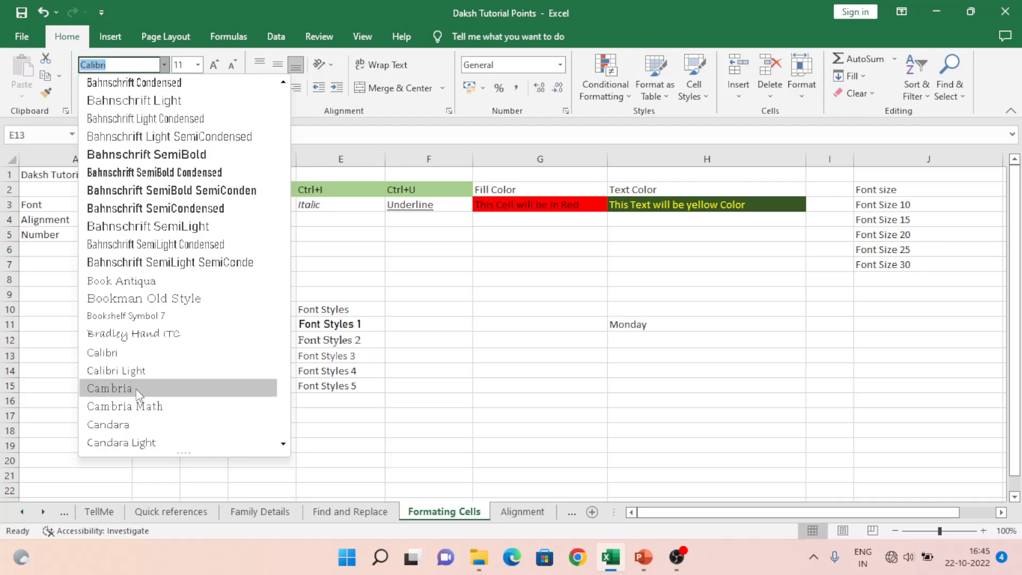
{"action": "left_click", "coordinate": [145, 408]}
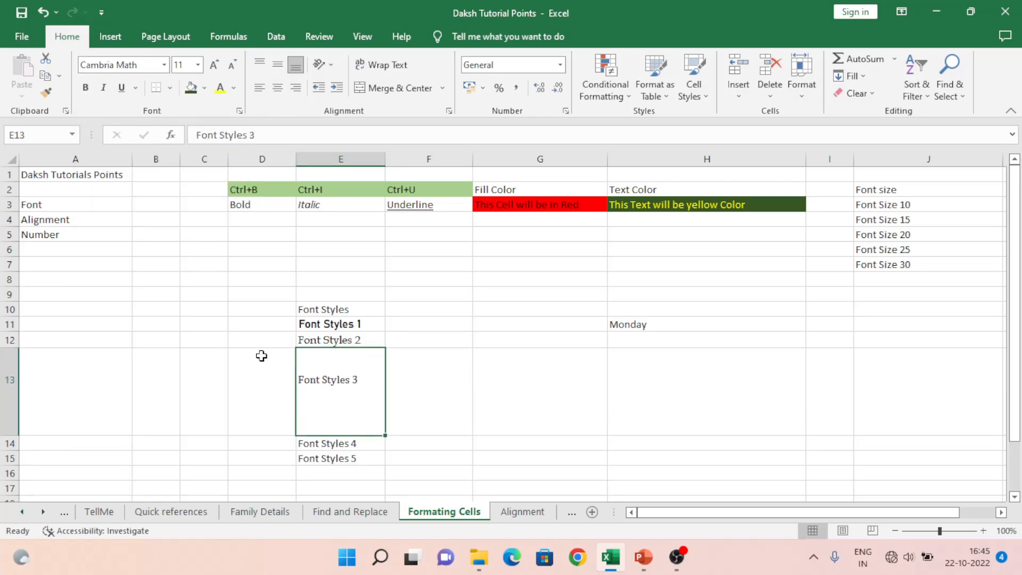
Step: Apply Comic Sans MS to Font Styles 4 in E14
{"action": "left_click", "coordinate": [355, 447]}
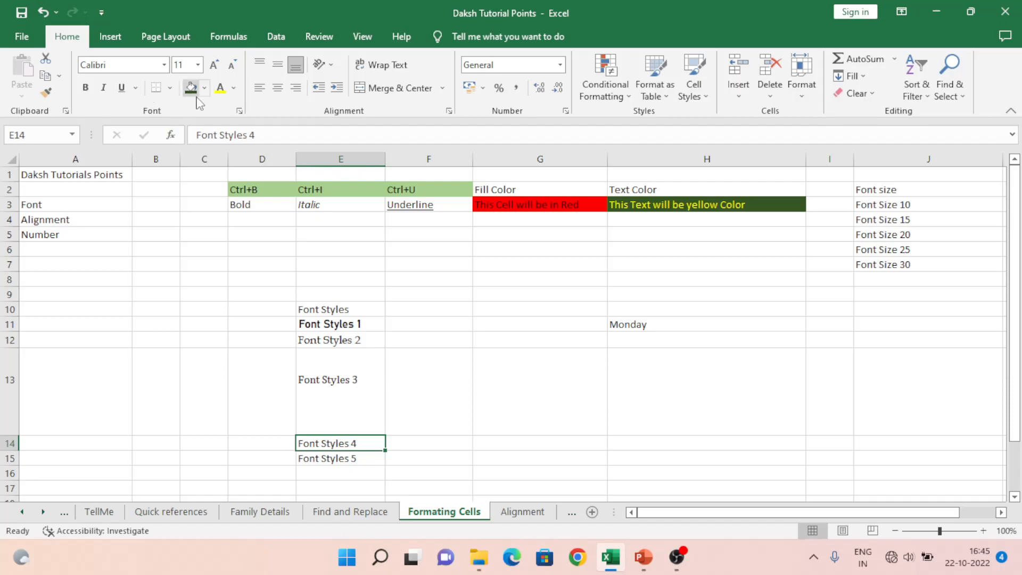
{"action": "left_click", "coordinate": [164, 64]}
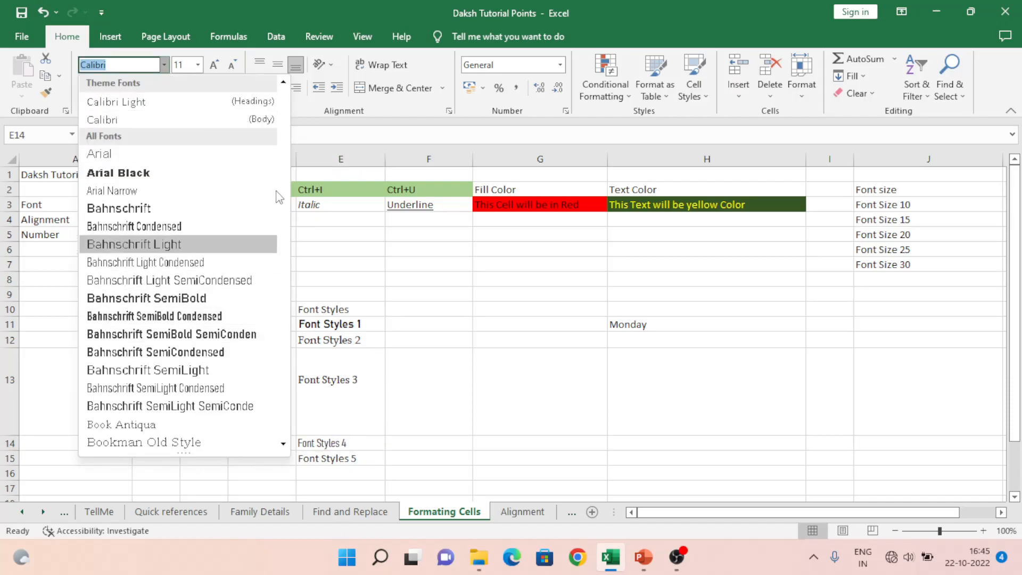
{"action": "scroll", "coordinate": [284, 447], "scroll_direction": "down", "scroll_amount": 3}
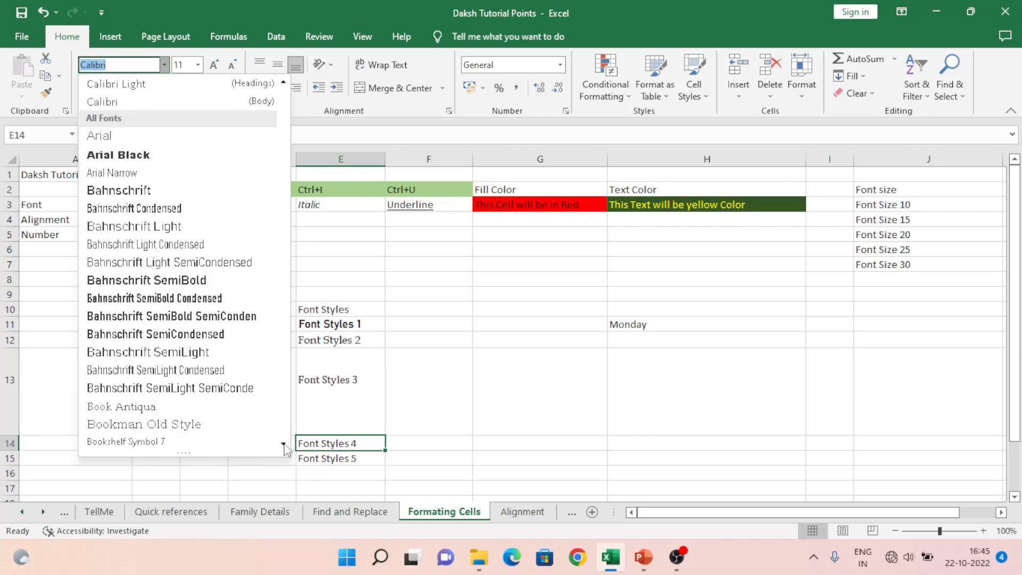
{"action": "scroll", "coordinate": [285, 449], "scroll_direction": "down", "scroll_amount": 8}
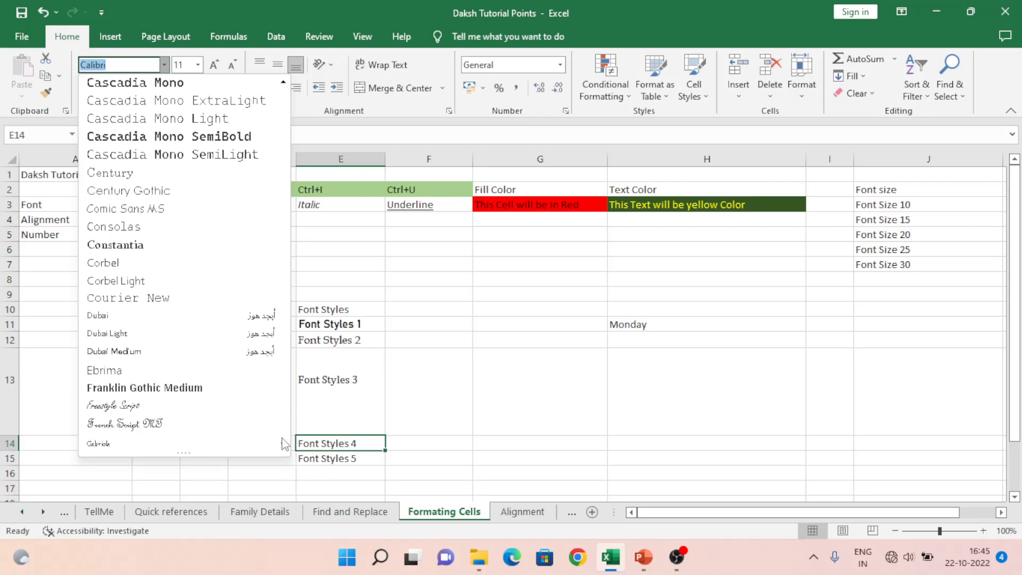
{"action": "left_click", "coordinate": [131, 209]}
Step: Apply Franklin Gothic Medium to Font Styles 5 in E15
{"action": "left_click", "coordinate": [330, 460]}
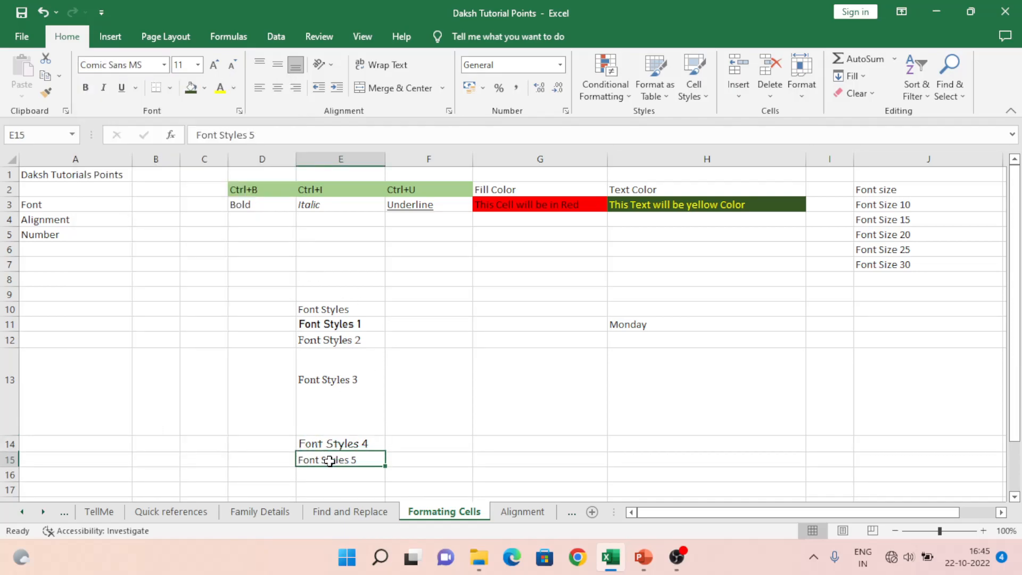
{"action": "left_click", "coordinate": [164, 65]}
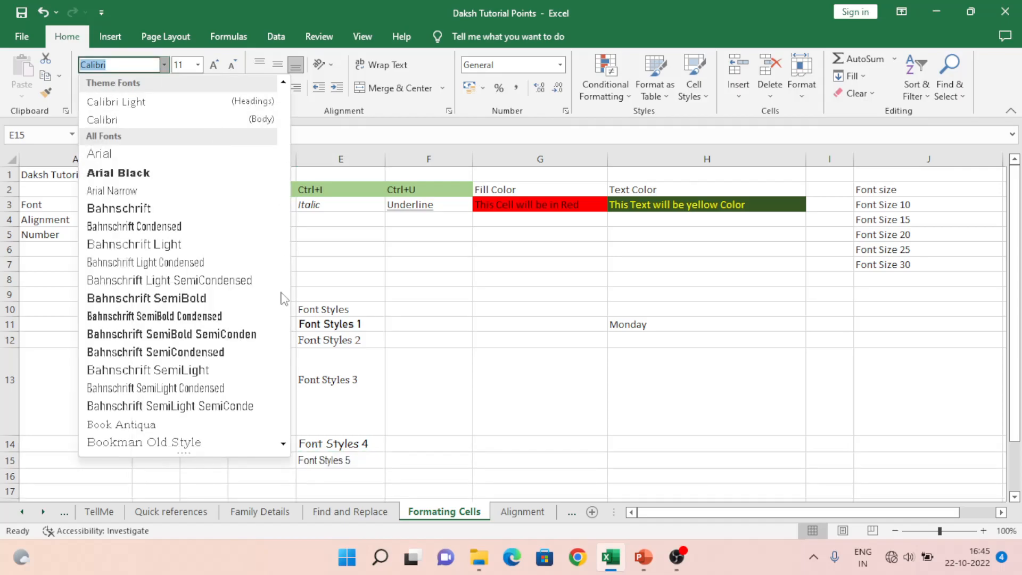
{"action": "left_click", "coordinate": [284, 445]}
{"action": "left_click", "coordinate": [284, 445]}
{"action": "left_click", "coordinate": [284, 444]}
{"action": "left_click", "coordinate": [135, 332]}
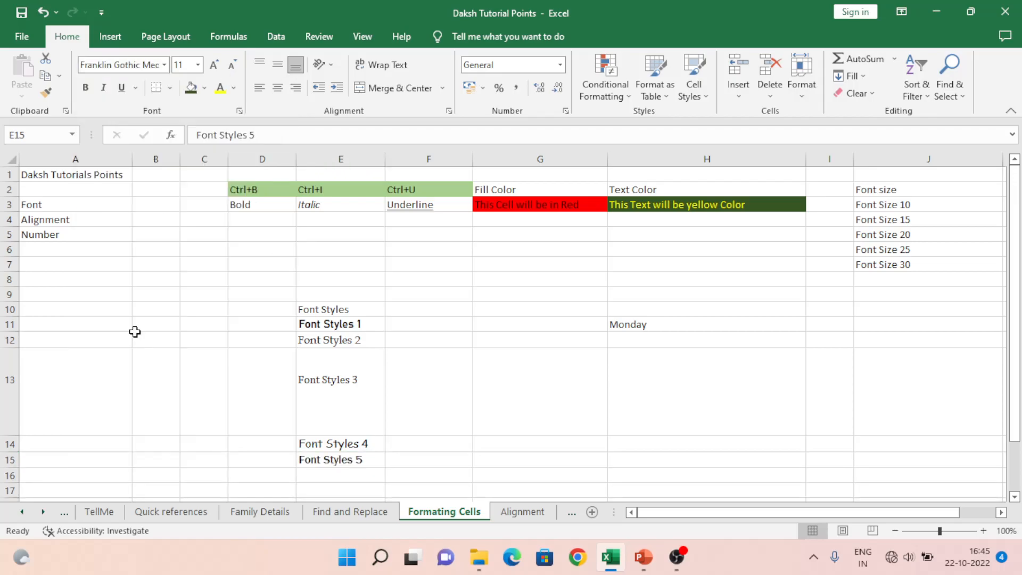
Step: Step through the Font Styles cells from E11 to compare their fonts
{"action": "left_click", "coordinate": [340, 323]}
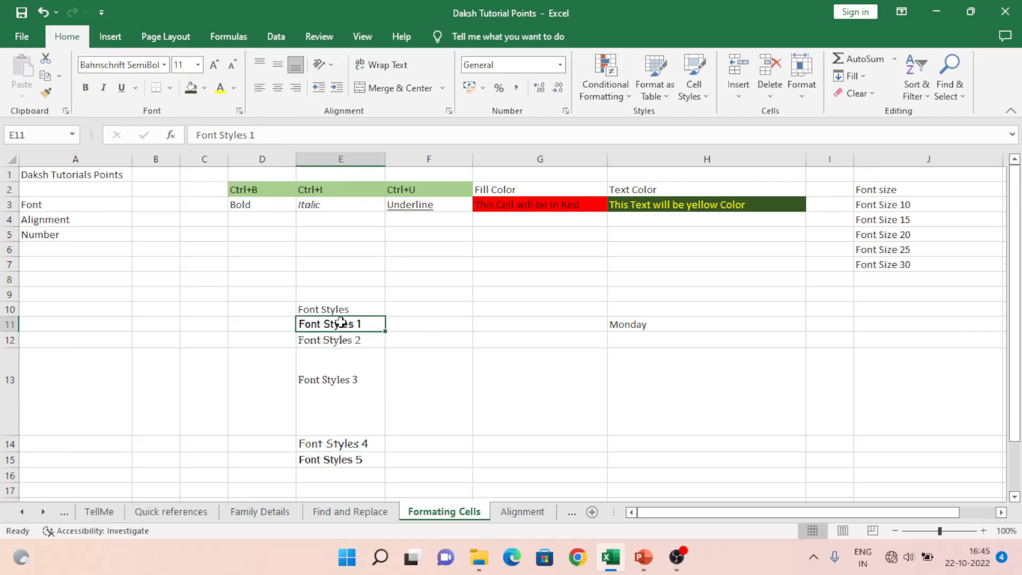
{"action": "key", "text": "Up"}
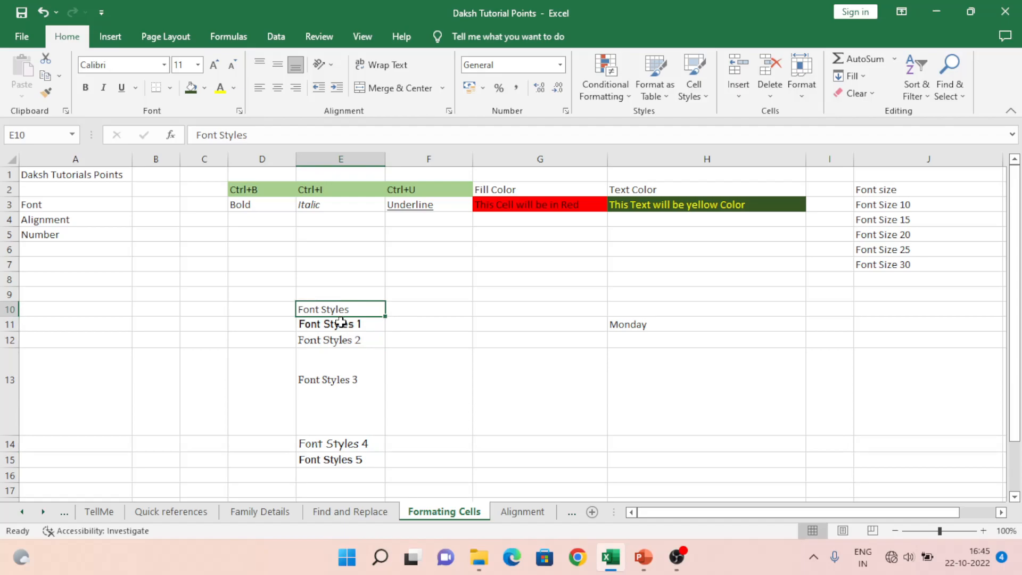
{"action": "key", "text": "Down"}
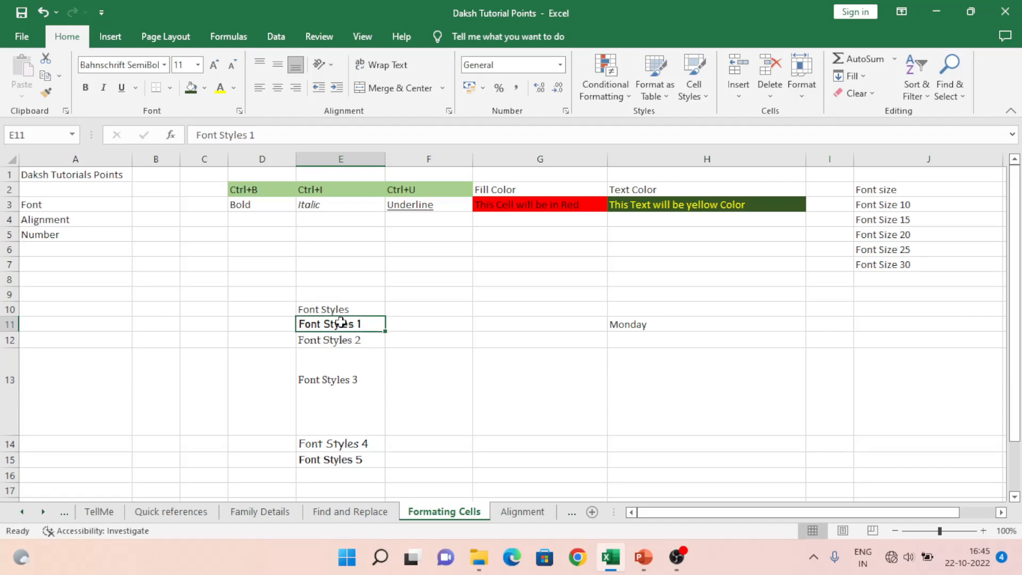
{"action": "key", "text": "Down"}
{"action": "key", "text": "Down"}
{"action": "key", "text": "Down"}
{"action": "key", "text": "Up"}
{"action": "key", "text": "Up"}
{"action": "key", "text": "Up"}
Step: Select E11:E15 and view the font size list without changing anything
{"action": "key", "text": "shift+Down"}
{"action": "key", "text": "shift+Down"}
{"action": "key", "text": "shift+Down"}
{"action": "key", "text": "shift+Down"}
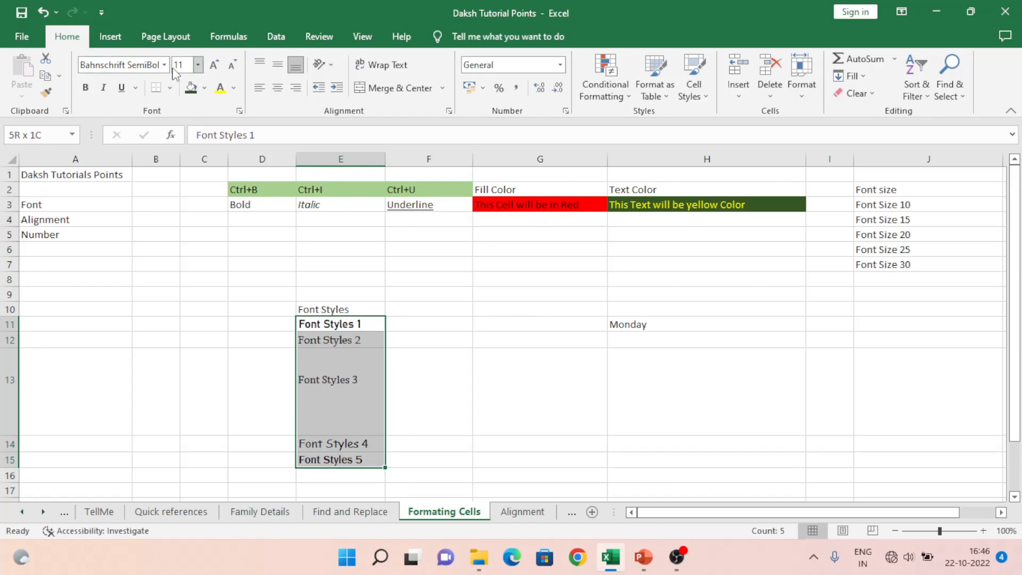
{"action": "left_click", "coordinate": [202, 70]}
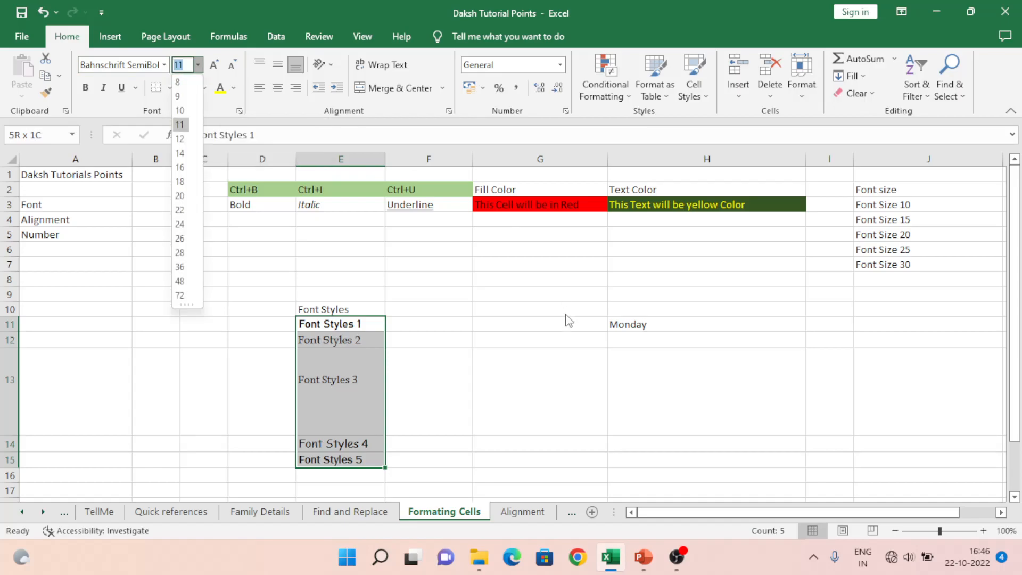
{"action": "left_click", "coordinate": [494, 288]}
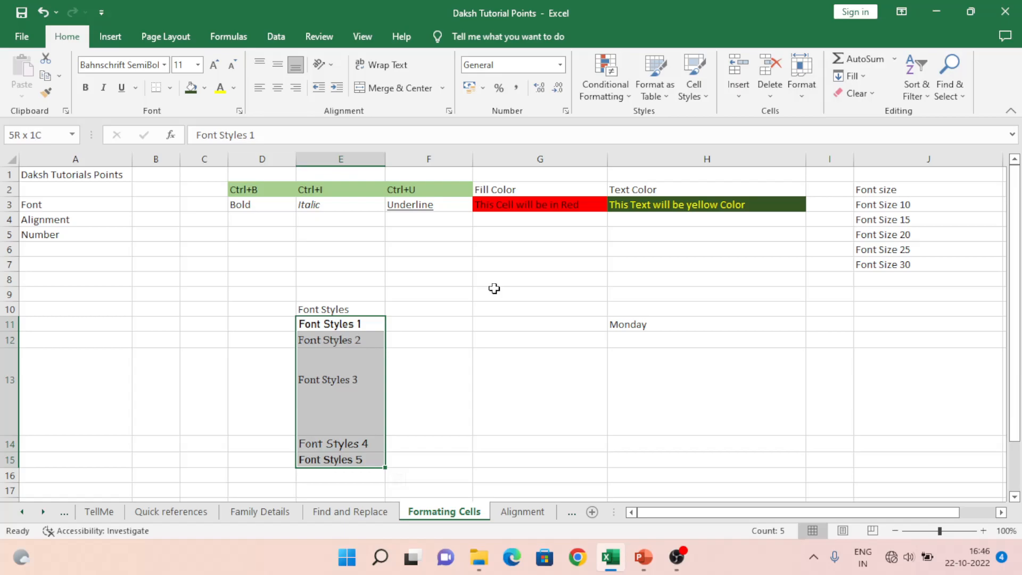
Step: Set the J3 and J4 labels to 10 and 15 points
{"action": "left_click", "coordinate": [901, 204]}
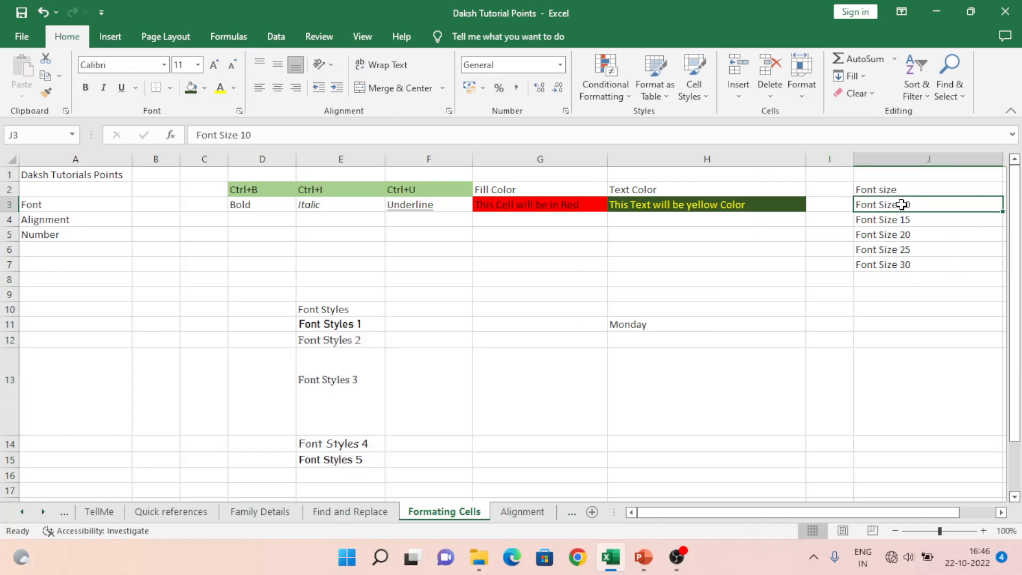
{"action": "scroll", "coordinate": [901, 204], "scroll_direction": "right", "scroll_amount": 2}
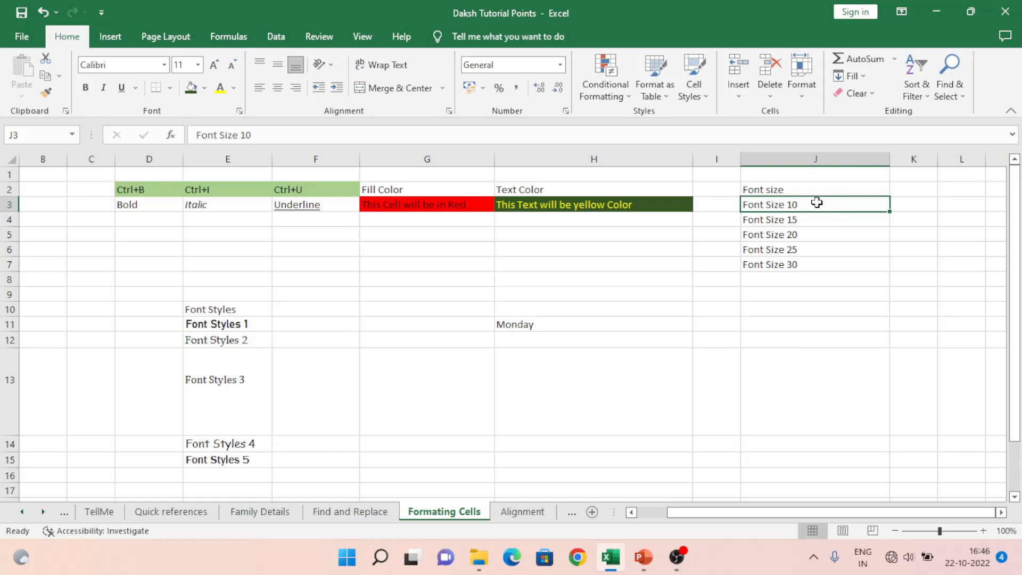
{"action": "left_click", "coordinate": [189, 65]}
{"action": "type", "text": "10"}
{"action": "key", "text": "Return"}
{"action": "left_click", "coordinate": [761, 223]}
{"action": "left_click", "coordinate": [185, 65]}
{"action": "type", "text": "1"}
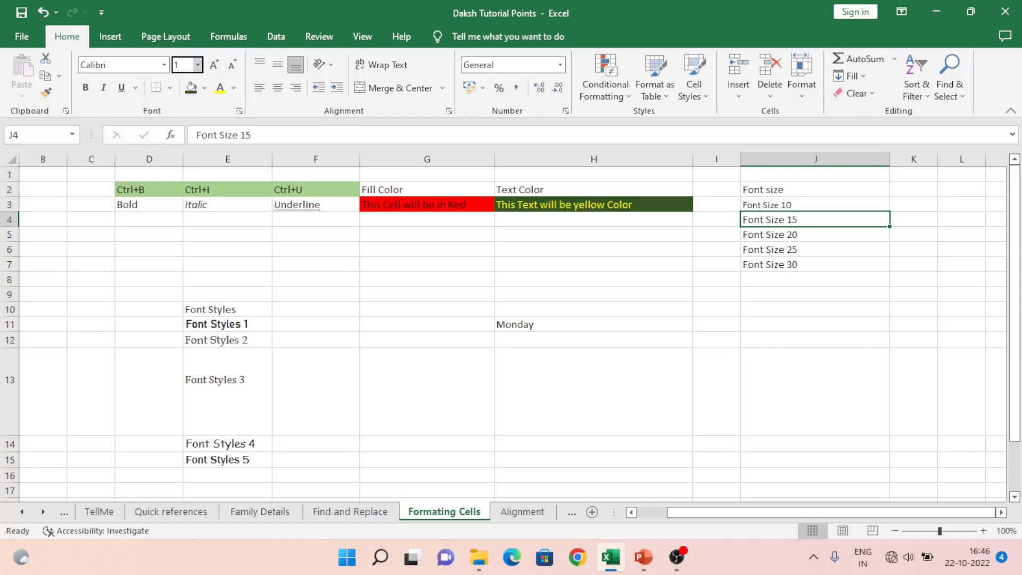
{"action": "type", "text": "5"}
{"action": "key", "text": "Return"}
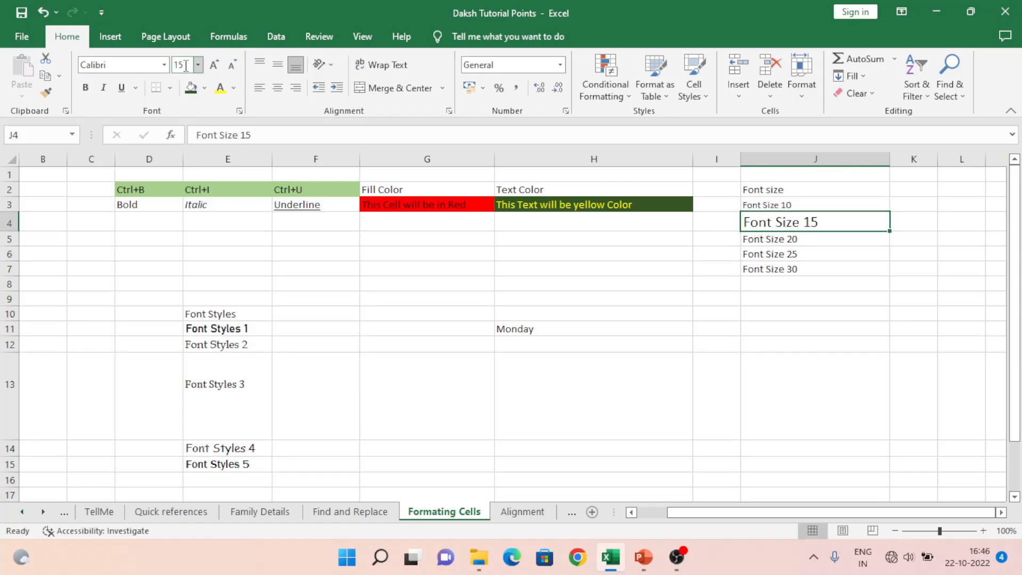
Step: Set the J5, J6 and J7 labels to 20, 25 and 30 points
{"action": "left_click", "coordinate": [771, 242]}
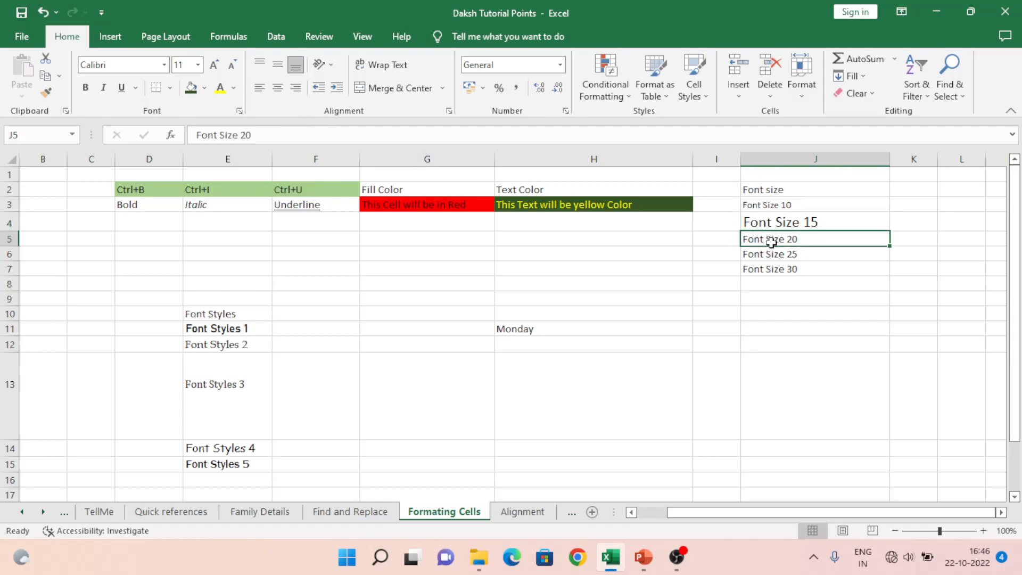
{"action": "left_click", "coordinate": [181, 64]}
{"action": "type", "text": "20"}
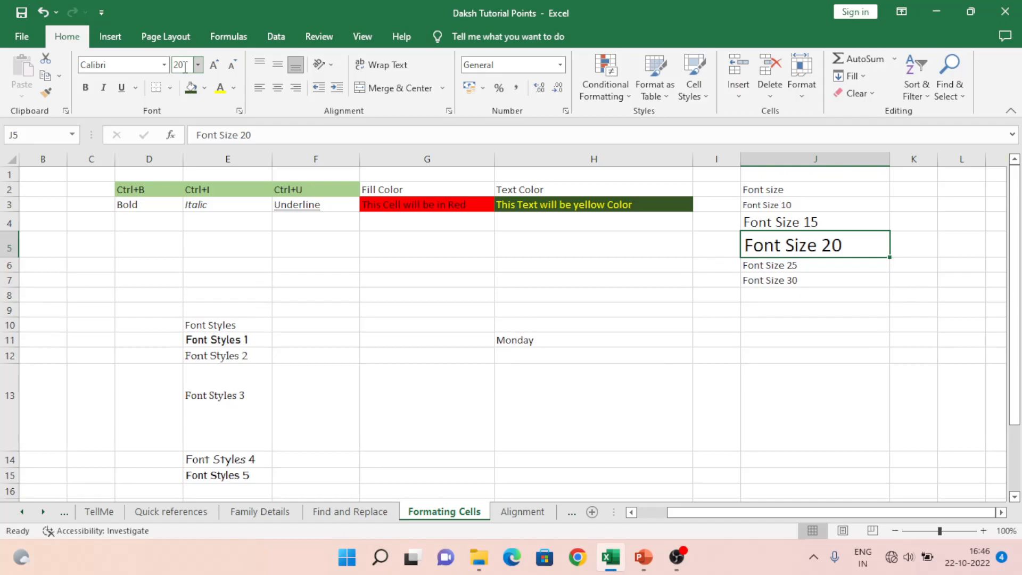
{"action": "key", "text": "Down"}
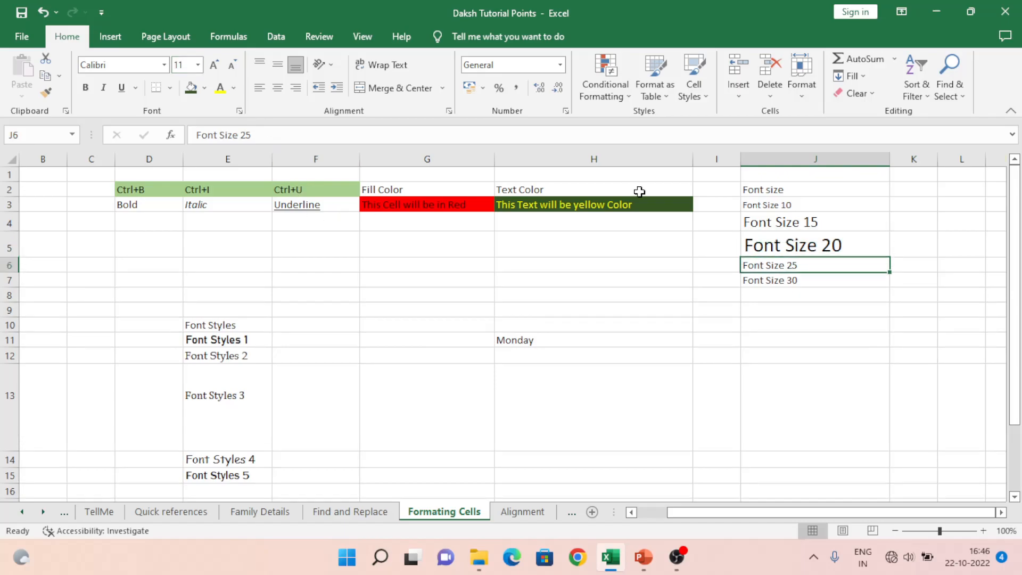
{"action": "left_click", "coordinate": [186, 64]}
{"action": "type", "text": "25"}
{"action": "key", "text": "Return"}
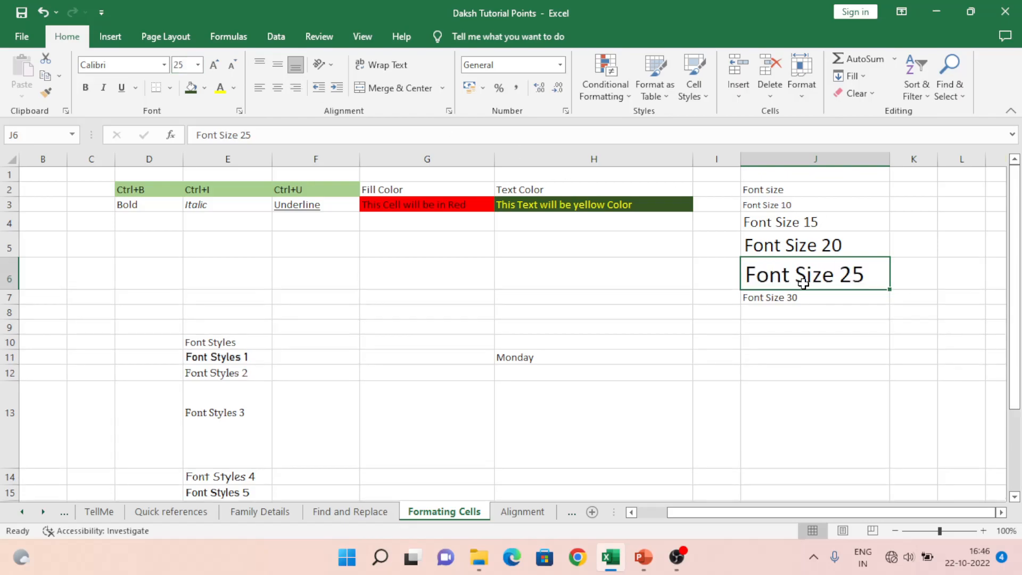
{"action": "left_click", "coordinate": [770, 296]}
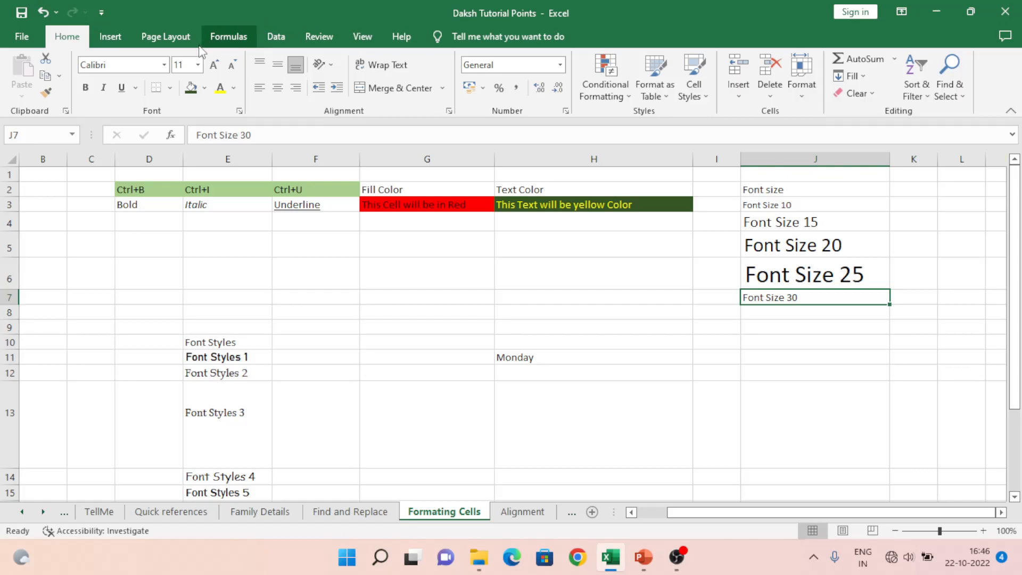
{"action": "left_click", "coordinate": [187, 64]}
{"action": "type", "text": "30"}
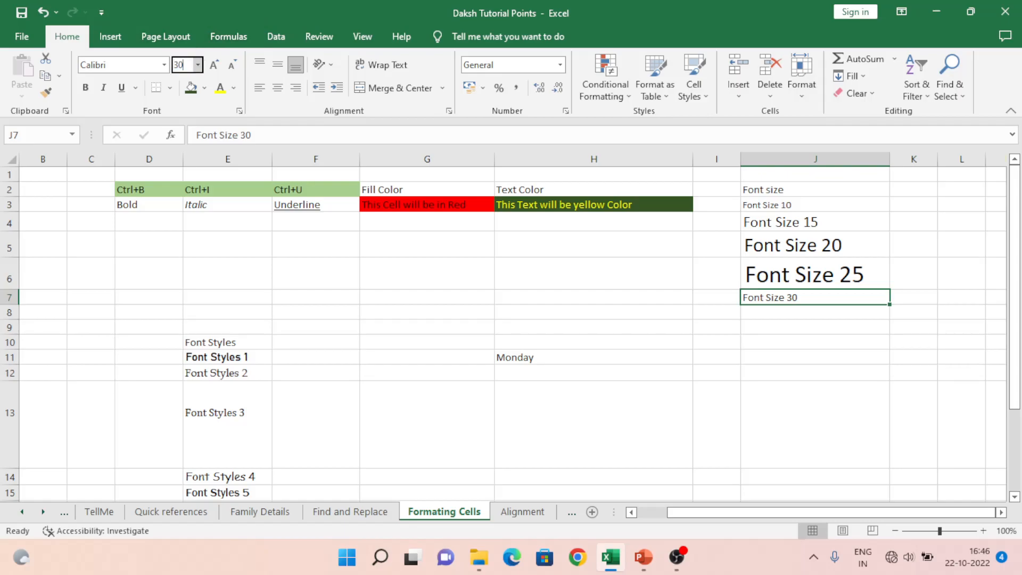
{"action": "key", "text": "Return"}
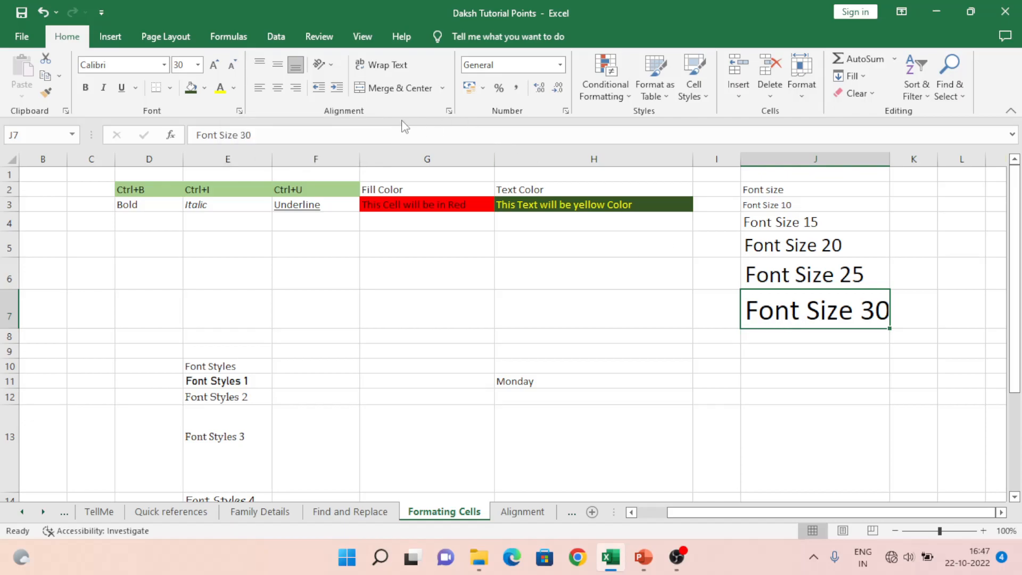
Step: Shrink the Font Size 30 label in J7 three steps down to 24 points
{"action": "left_click", "coordinate": [232, 65]}
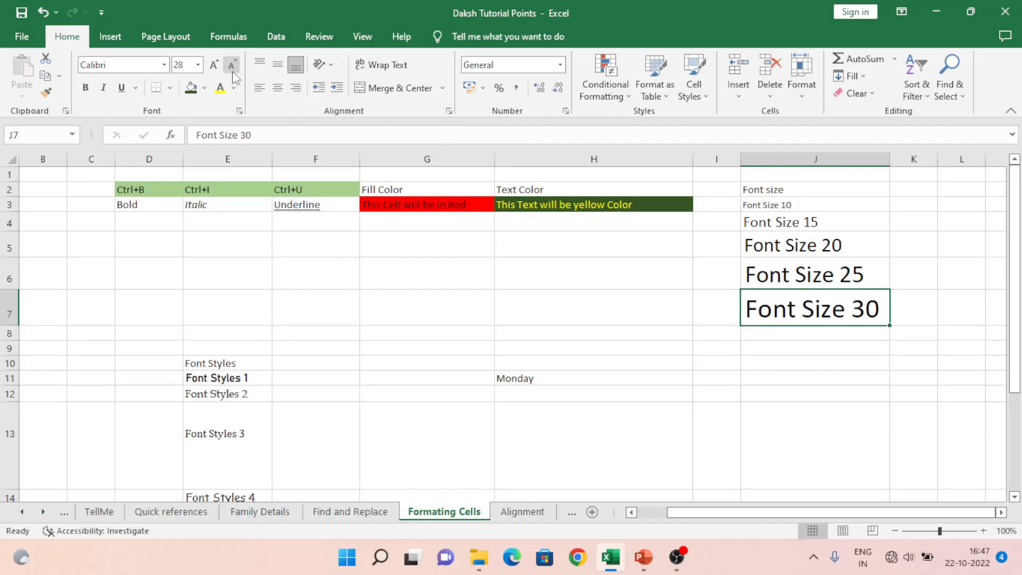
{"action": "left_click", "coordinate": [232, 66]}
{"action": "left_click", "coordinate": [231, 66]}
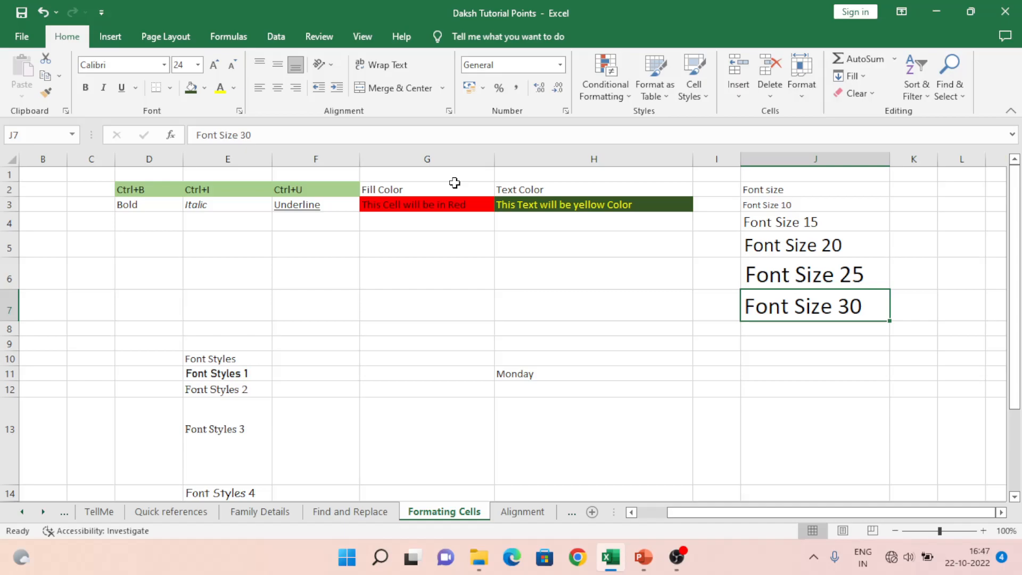
{"action": "left_click", "coordinate": [790, 194]}
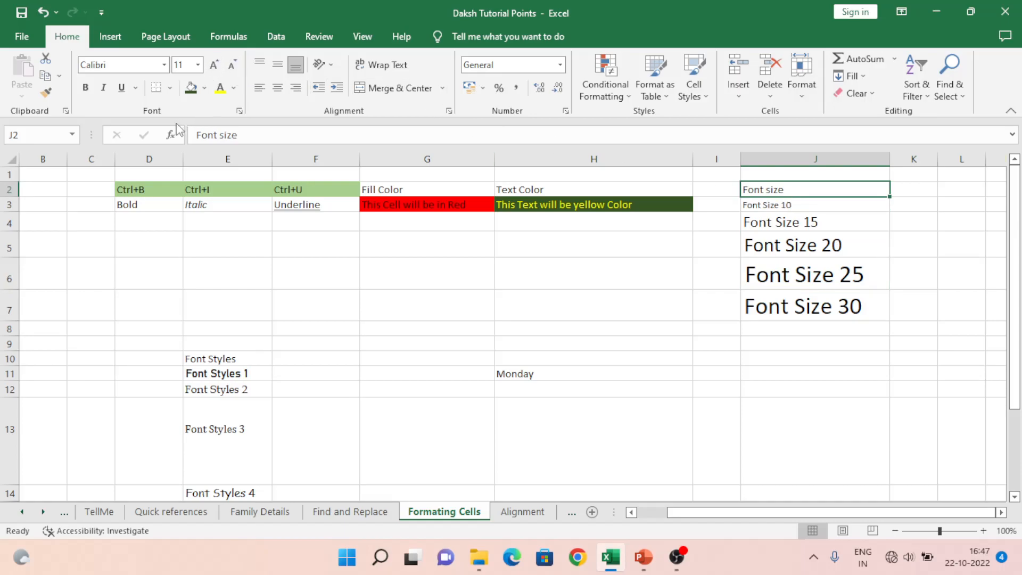
{"action": "left_click", "coordinate": [170, 91]}
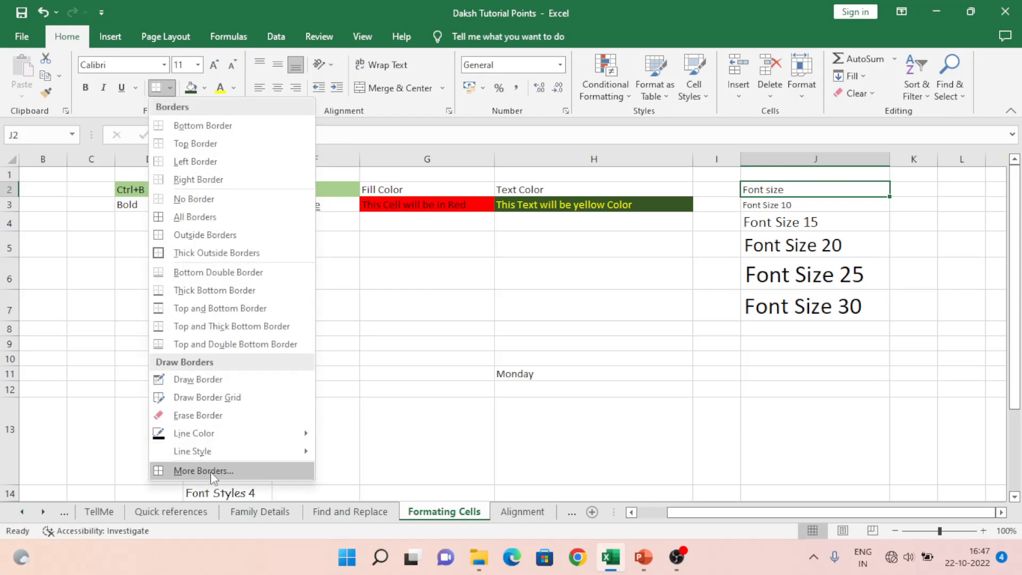
{"action": "left_click", "coordinate": [786, 202]}
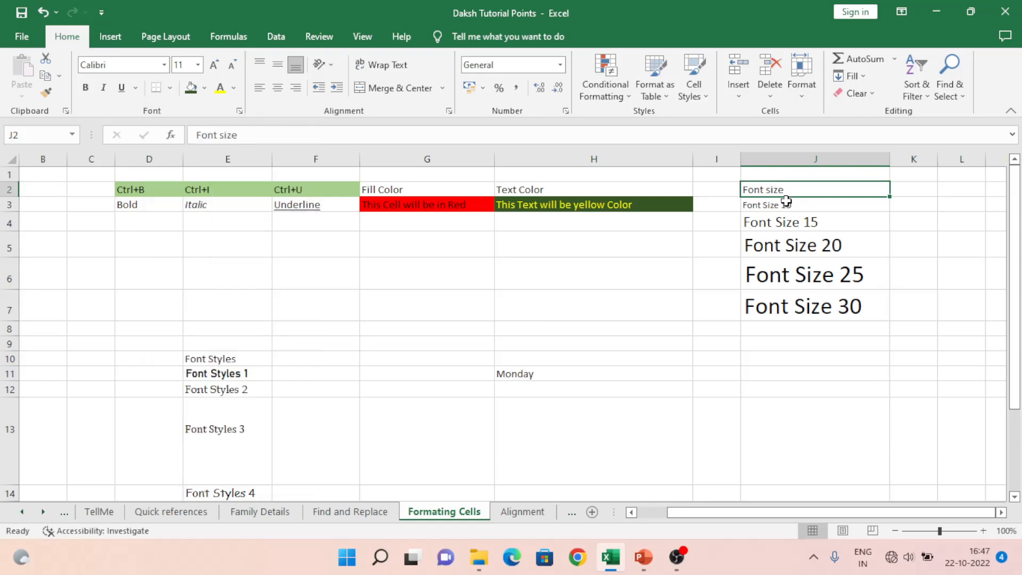
{"action": "key", "text": "Down"}
{"action": "key", "text": "Down"}
{"action": "key", "text": "Down"}
{"action": "key", "text": "Left"}
{"action": "key", "text": "Right"}
{"action": "key", "text": "Left"}
{"action": "key", "text": "Left"}
{"action": "key", "text": "Right"}
{"action": "key", "text": "Right"}
{"action": "key", "text": "Up"}
{"action": "key", "text": "Up"}
{"action": "key", "text": "Up"}
{"action": "key", "text": "ctrl+shift+Down"}
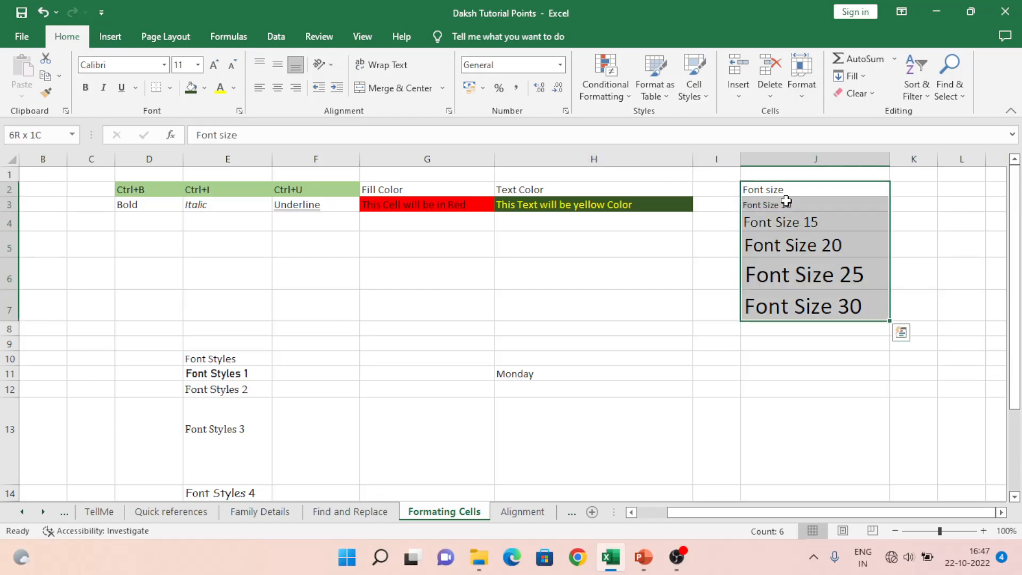
{"action": "left_click", "coordinate": [169, 89]}
{"action": "left_click", "coordinate": [194, 217]}
{"action": "left_click", "coordinate": [712, 388]}
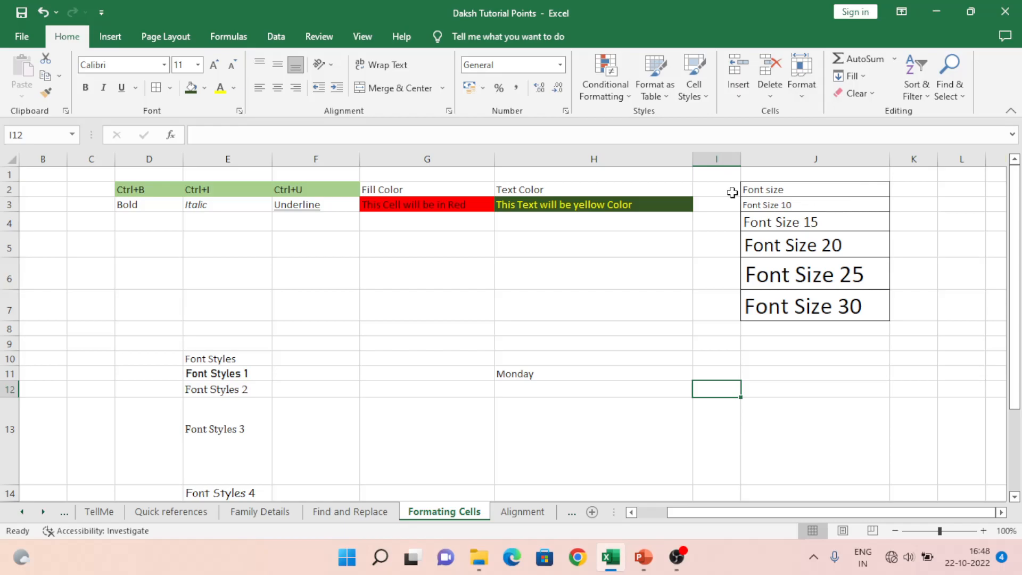
{"action": "left_click", "coordinate": [763, 188]}
{"action": "key", "text": "ctrl+shift+Down"}
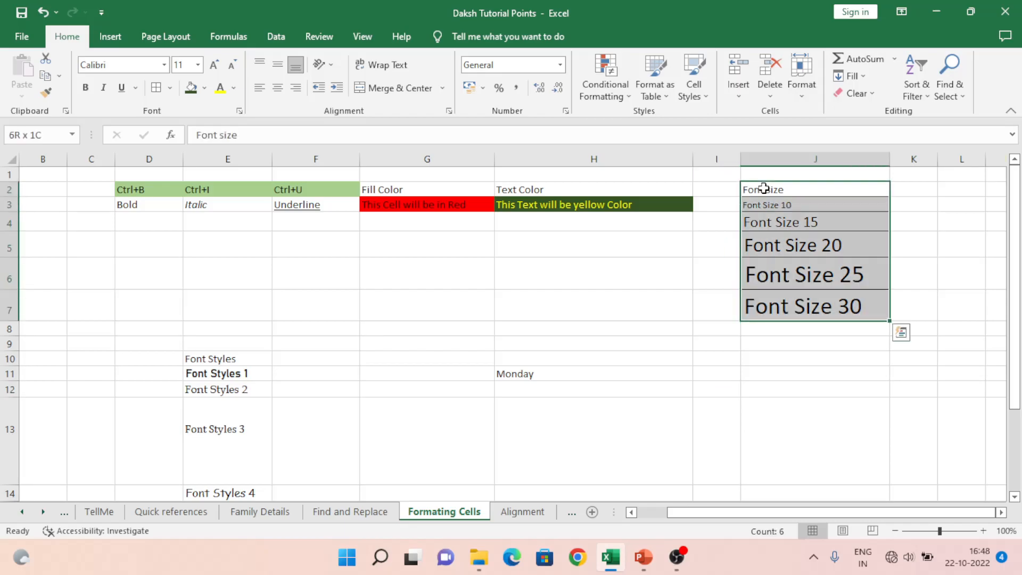
{"action": "left_click", "coordinate": [205, 88]}
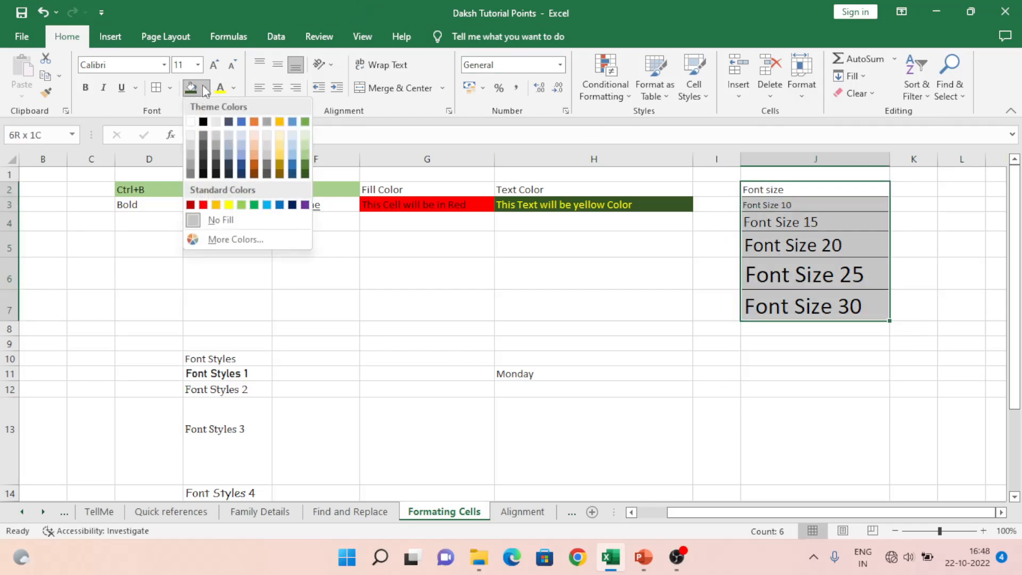
{"action": "left_click", "coordinate": [169, 88]}
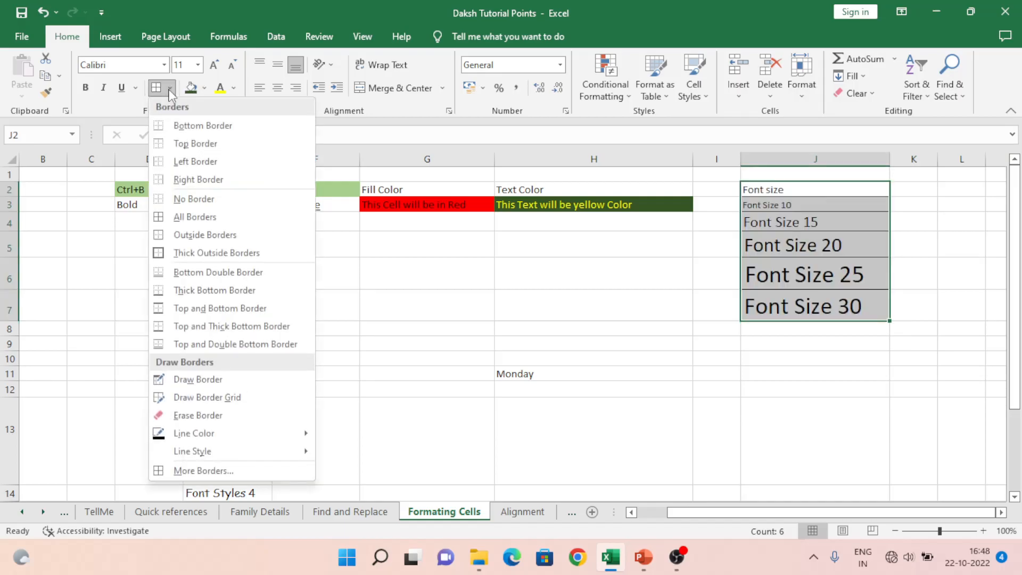
{"action": "left_click", "coordinate": [219, 128]}
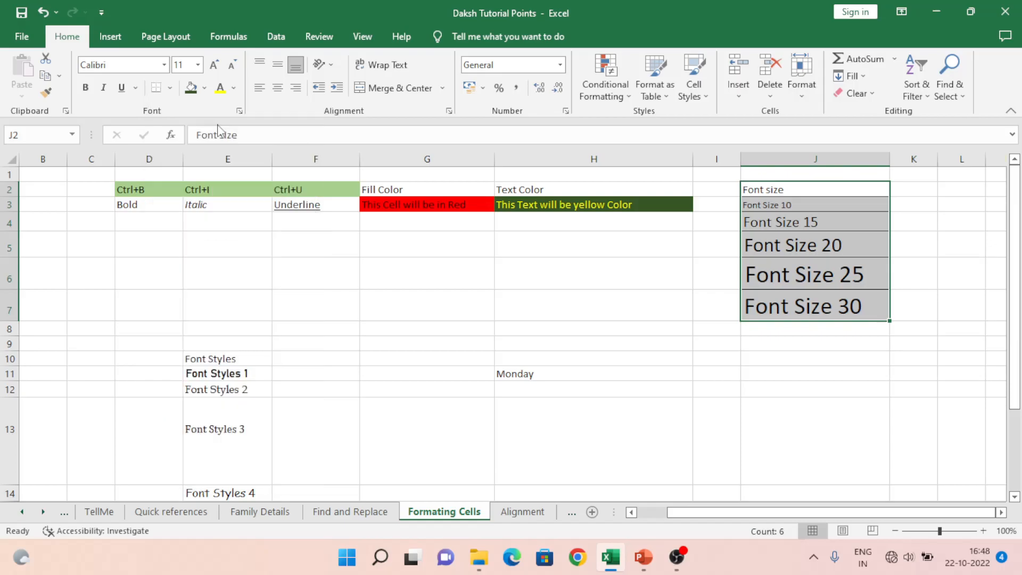
{"action": "left_click", "coordinate": [809, 372]}
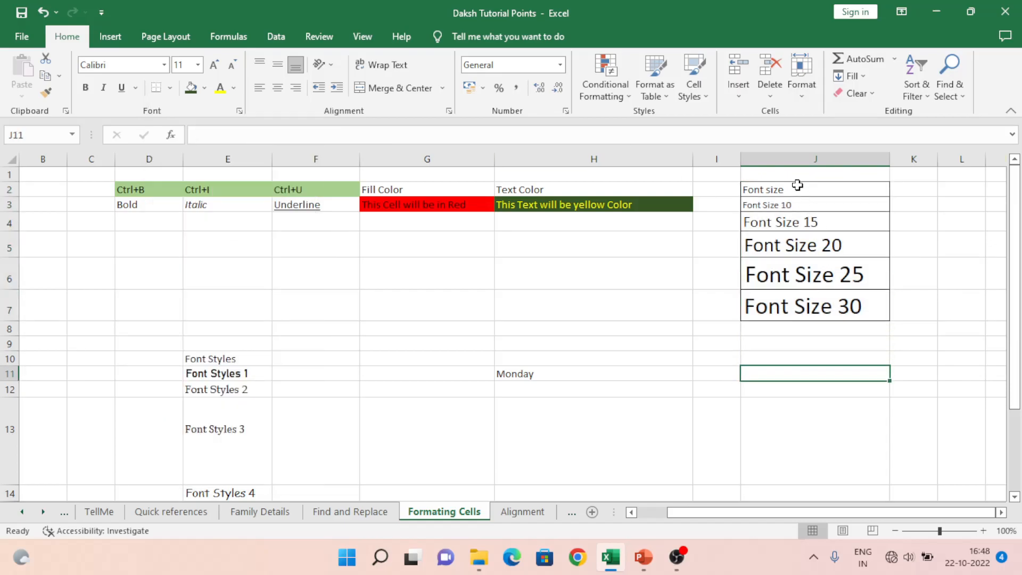
{"action": "key", "text": "ctrl+z"}
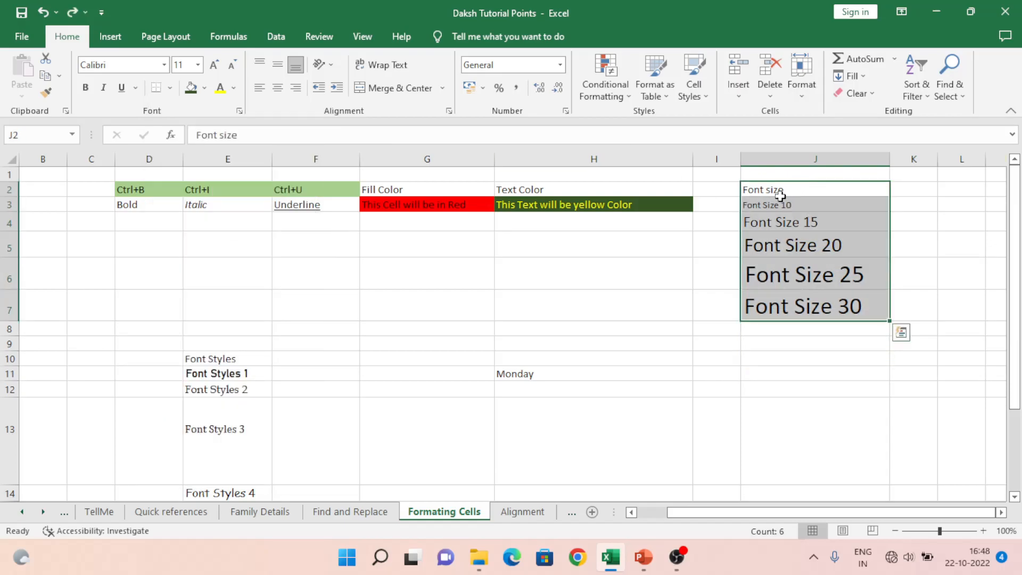
{"action": "left_click", "coordinate": [612, 306]}
{"action": "left_click", "coordinate": [817, 190]}
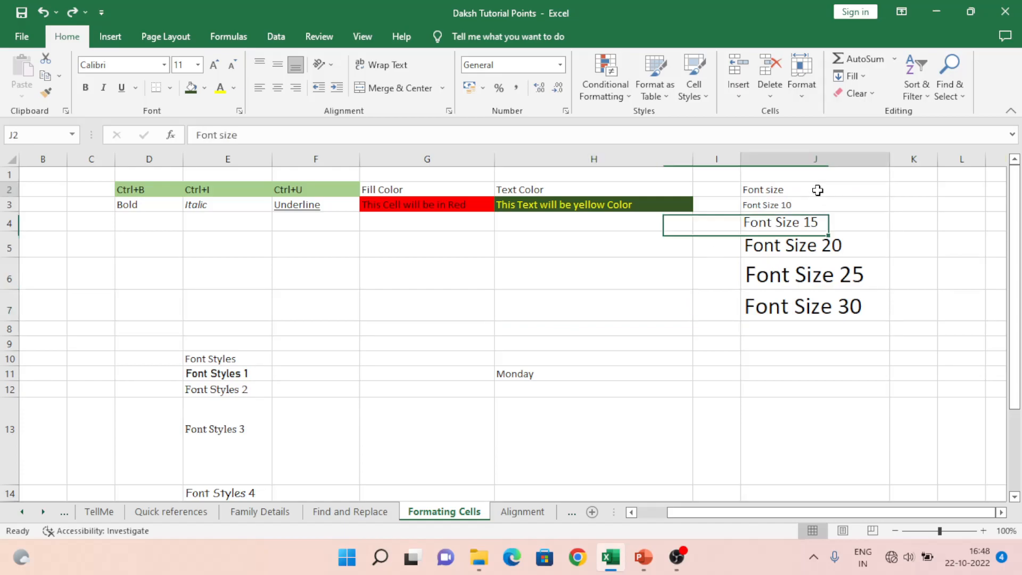
{"action": "key", "text": "ctrl+shift+Down"}
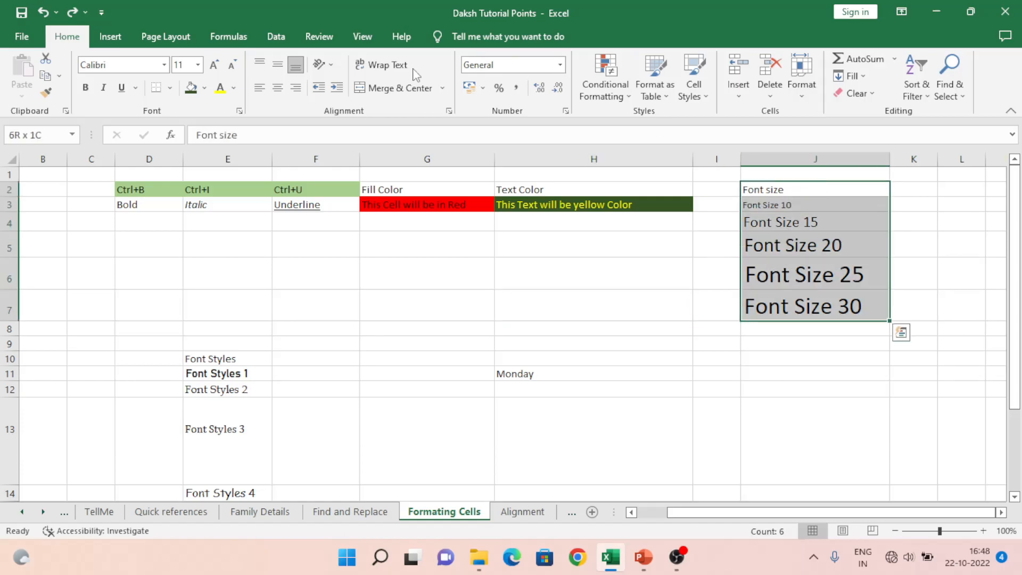
{"action": "left_click", "coordinate": [170, 89]}
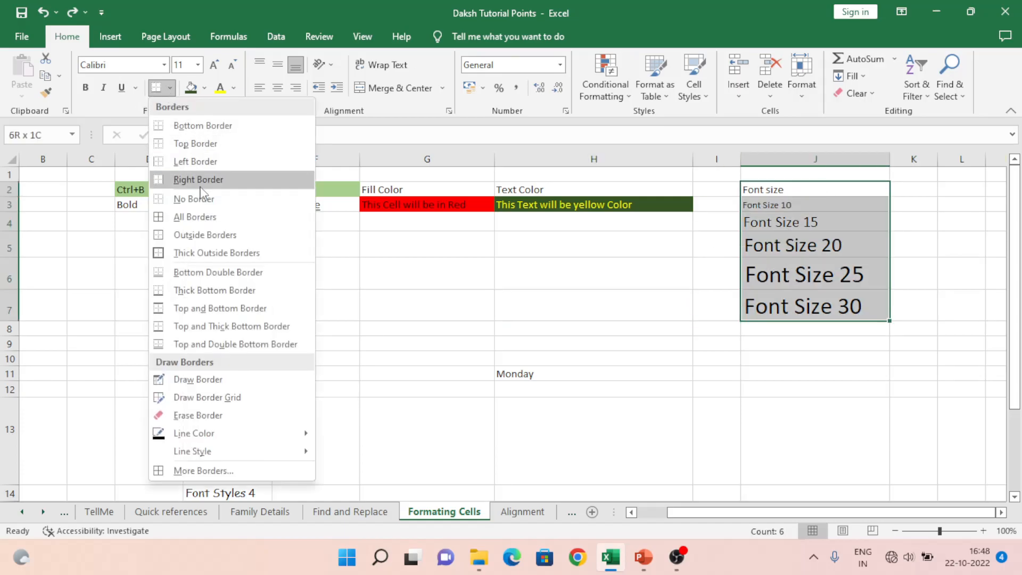
{"action": "left_click", "coordinate": [188, 126]}
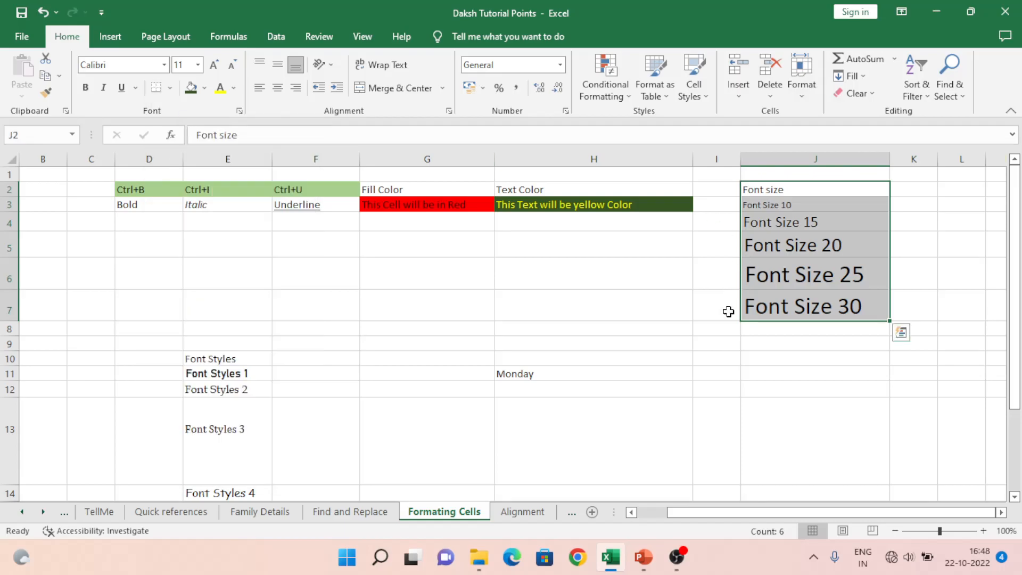
{"action": "left_click", "coordinate": [710, 346]}
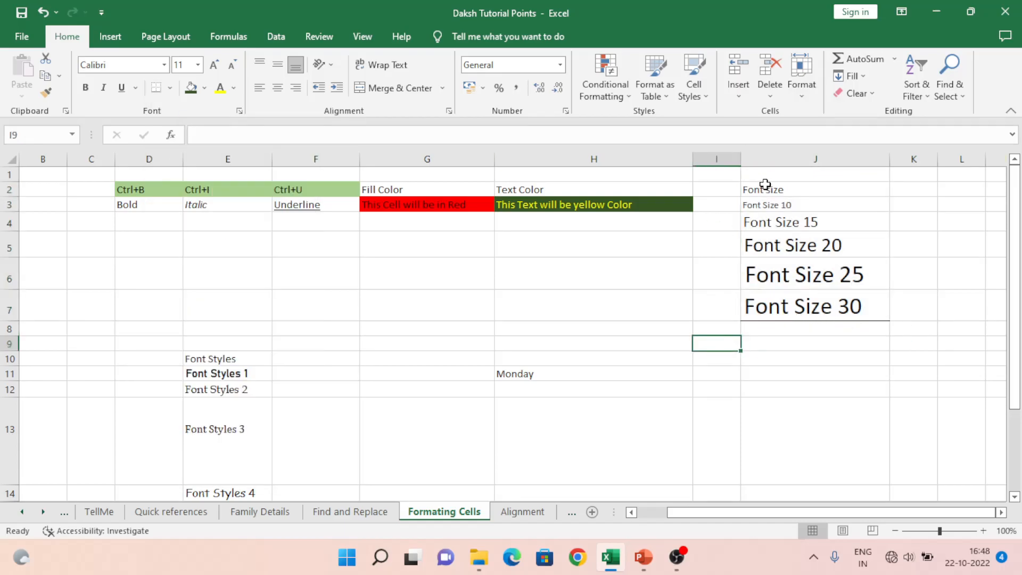
{"action": "left_click", "coordinate": [774, 309]}
{"action": "left_click", "coordinate": [798, 343]}
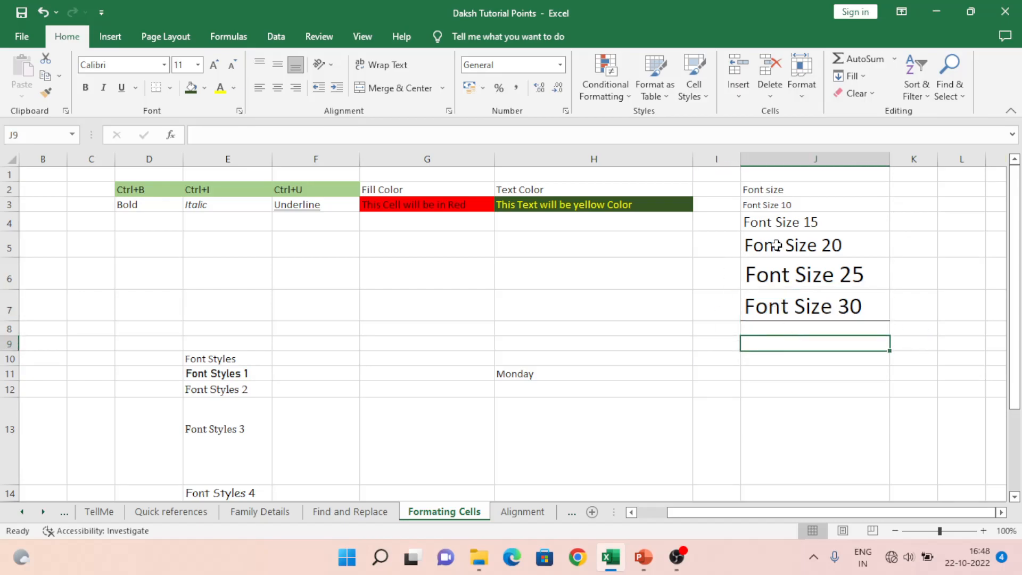
{"action": "left_click", "coordinate": [794, 192]}
{"action": "key", "text": "ctrl+shift+Down"}
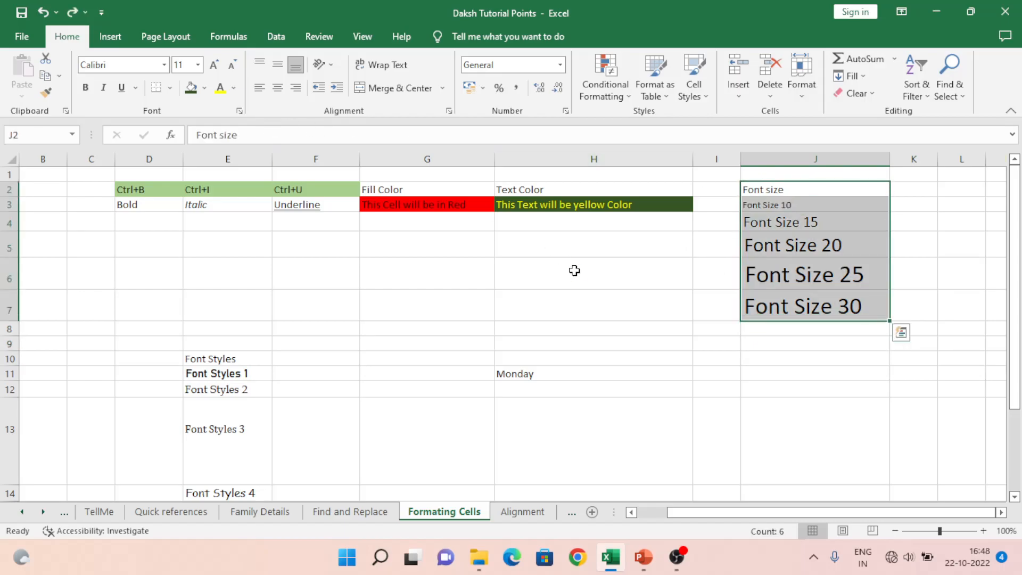
{"action": "left_click", "coordinate": [641, 347]}
{"action": "left_click", "coordinate": [786, 188]}
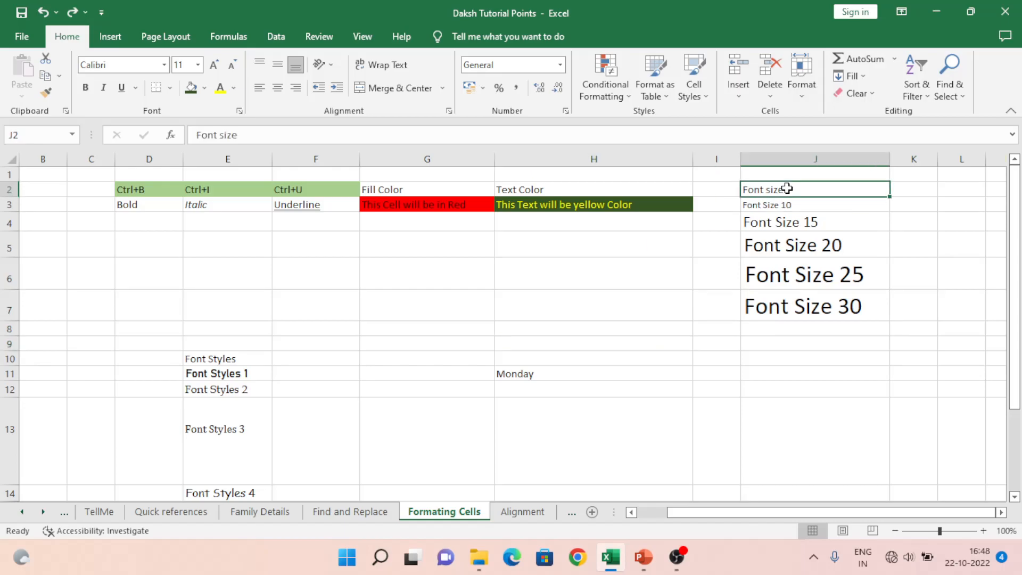
{"action": "key", "text": "ctrl+shift+Down"}
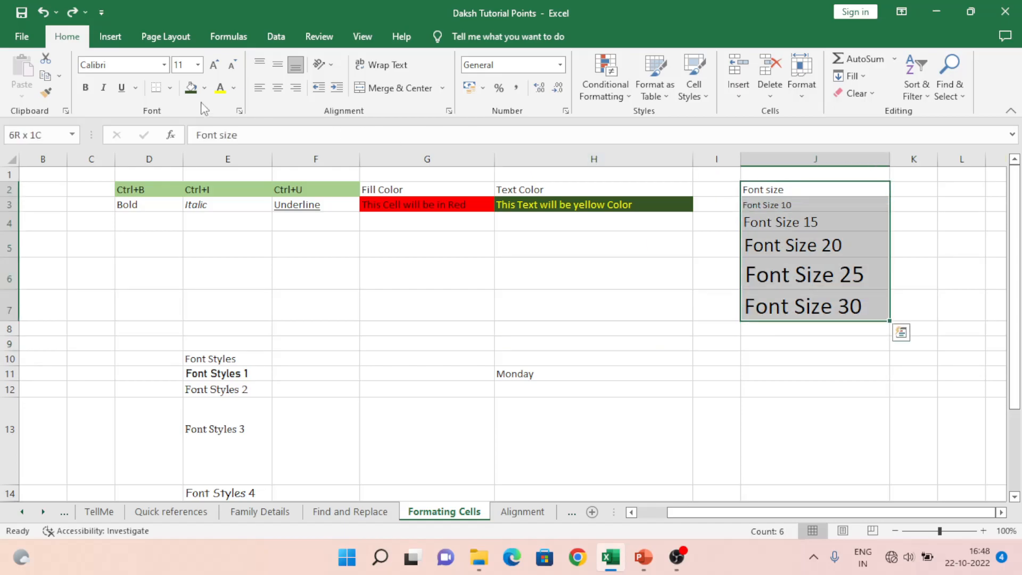
{"action": "left_click", "coordinate": [170, 88]}
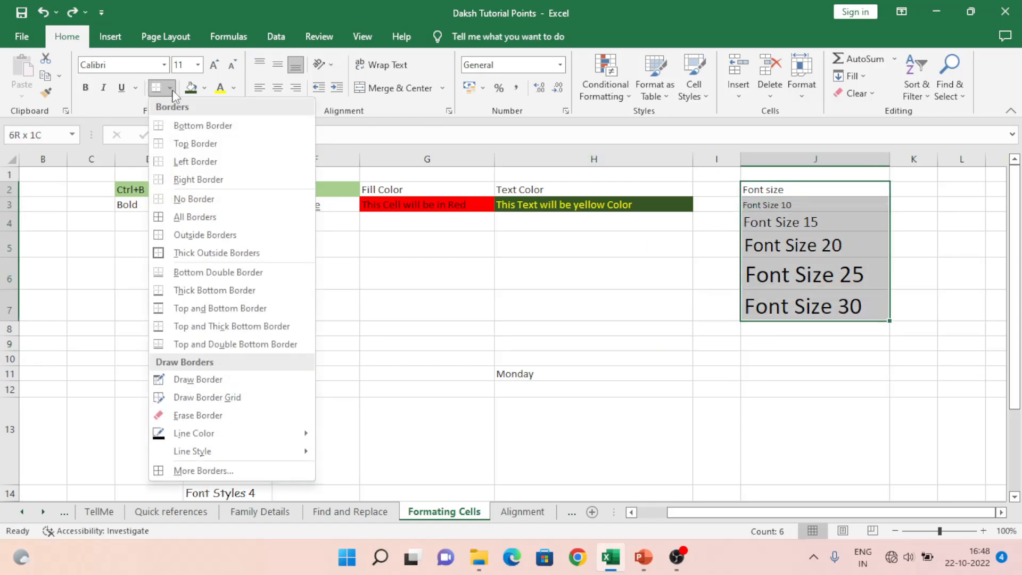
{"action": "left_click", "coordinate": [176, 150]}
{"action": "left_click", "coordinate": [620, 322]}
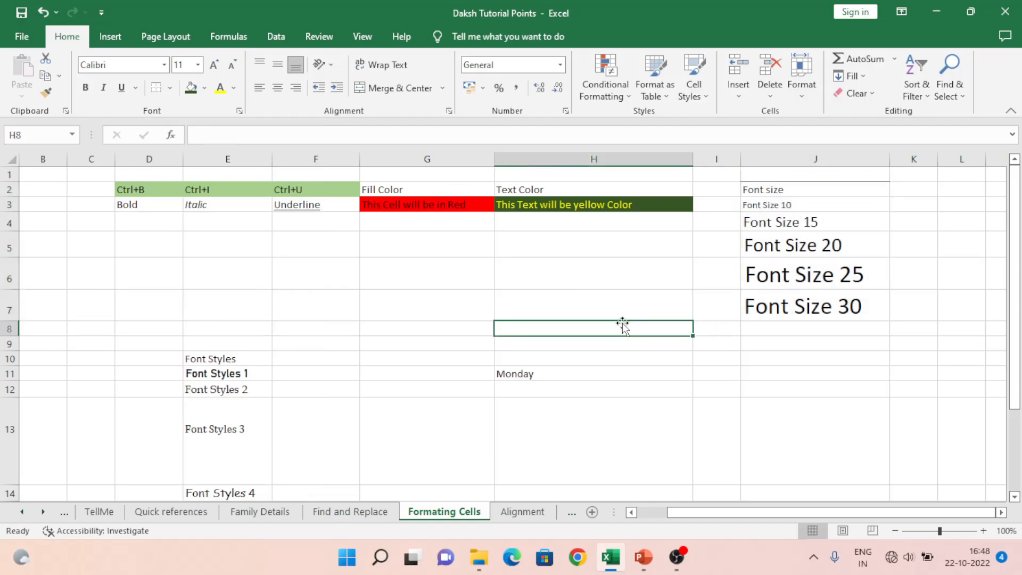
{"action": "left_click", "coordinate": [809, 192]}
{"action": "key", "text": "ctrl+shift+Down"}
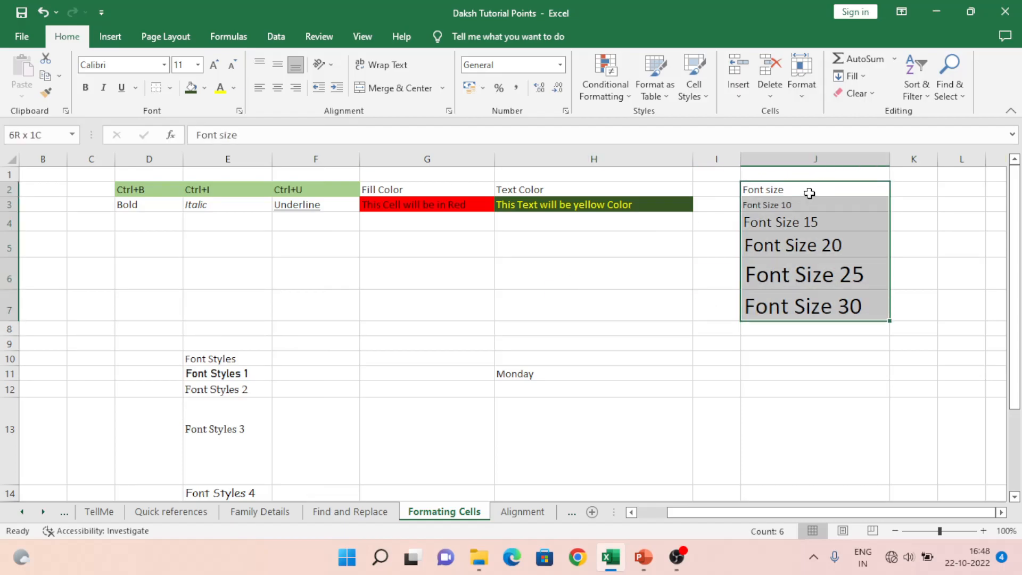
{"action": "left_click", "coordinate": [171, 89]}
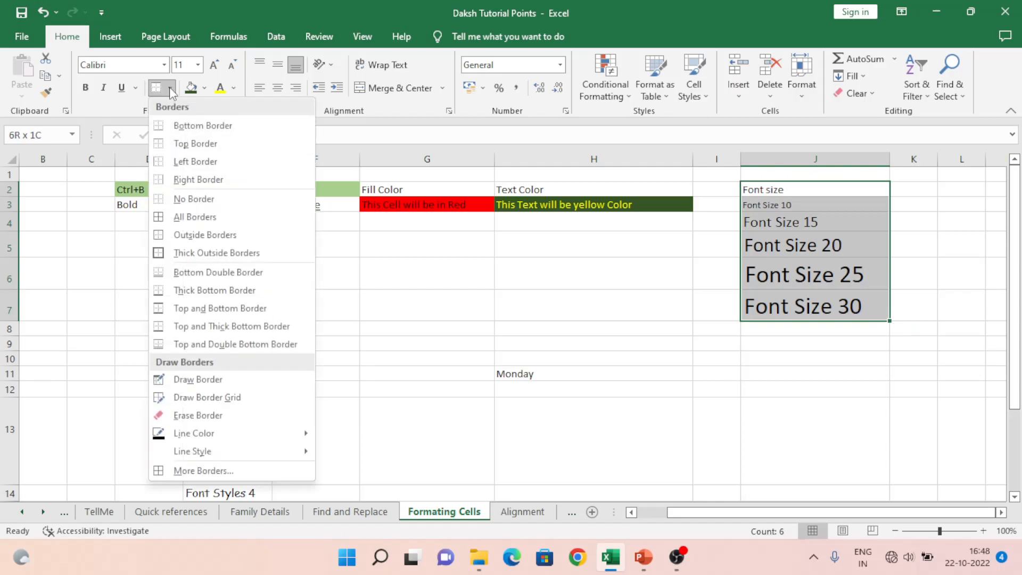
Step: Remove all borders from J2:J7, then outline every cell in it with borders
{"action": "left_click", "coordinate": [212, 199]}
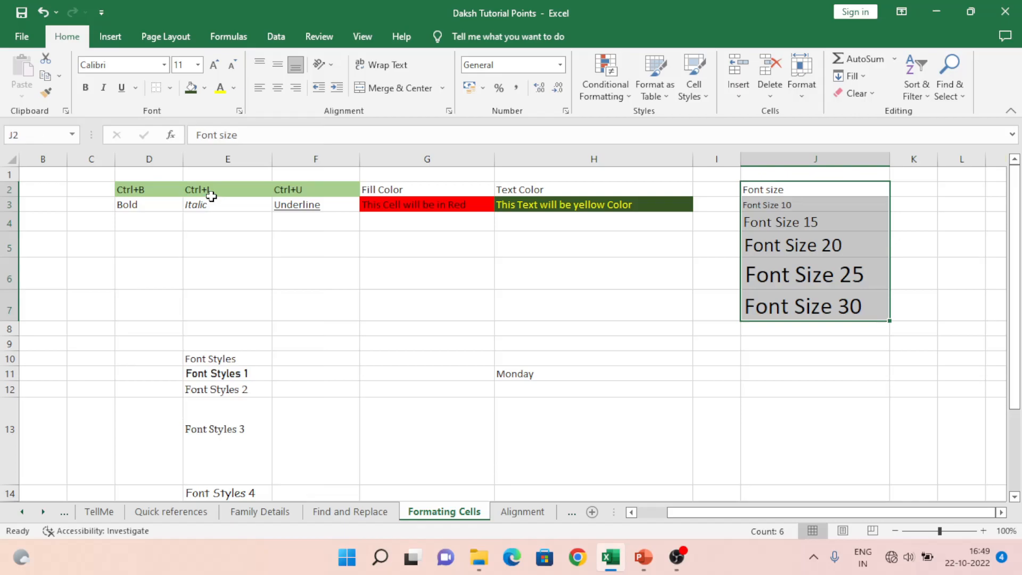
{"action": "left_click", "coordinate": [555, 296]}
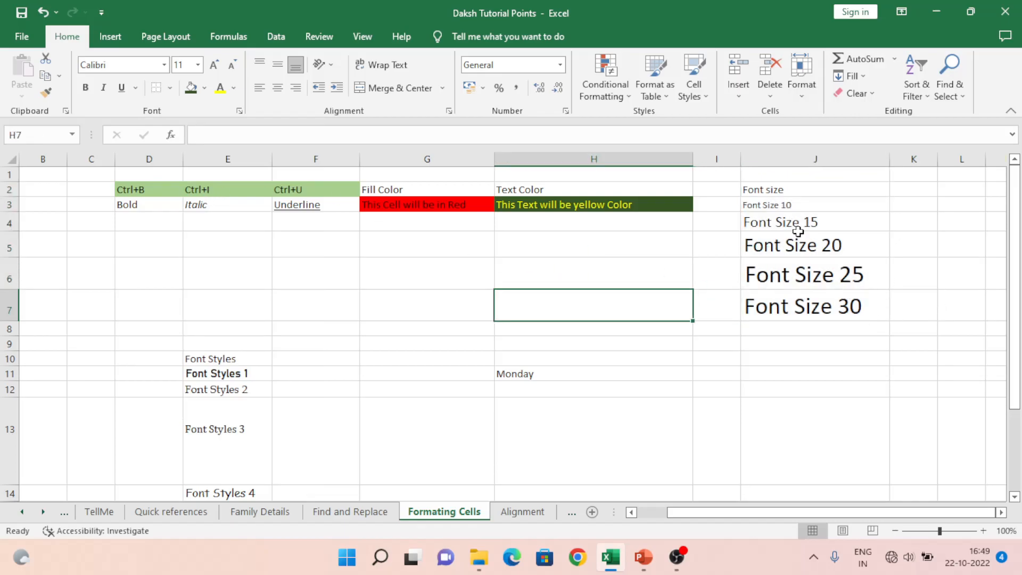
{"action": "left_click", "coordinate": [790, 200]}
{"action": "left_click", "coordinate": [789, 194]}
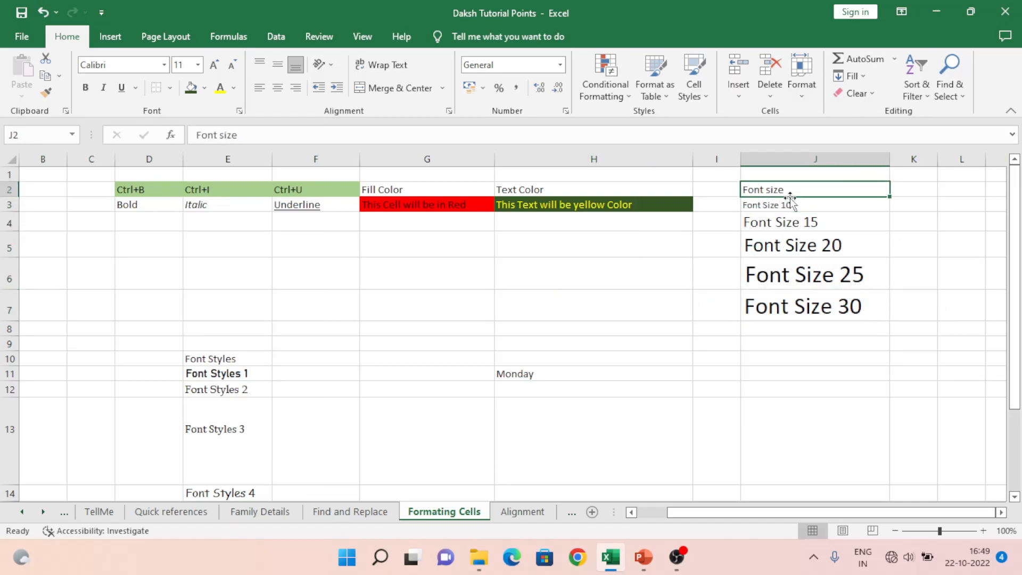
{"action": "key", "text": "ctrl+shift+Down"}
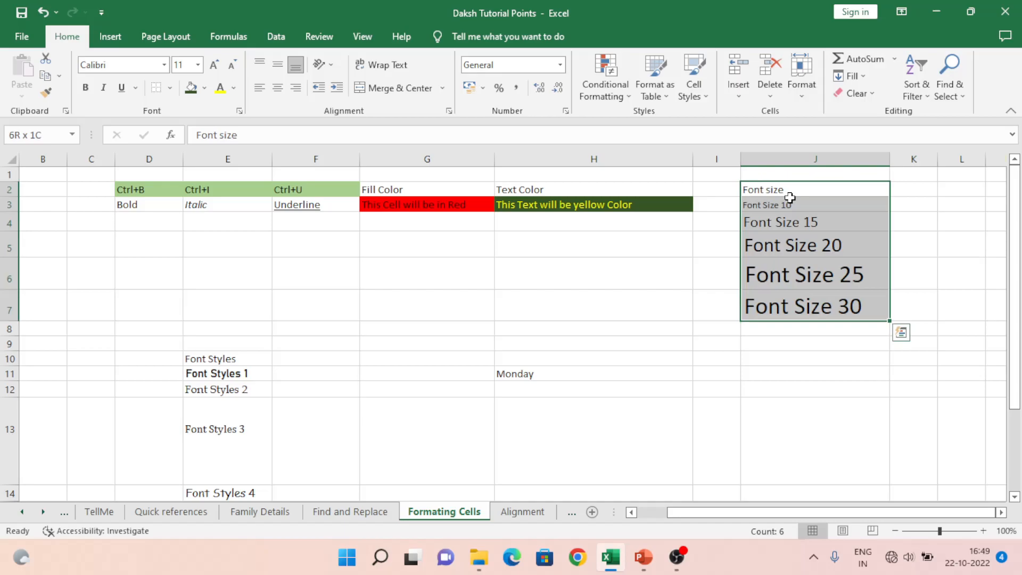
{"action": "left_click", "coordinate": [169, 88]}
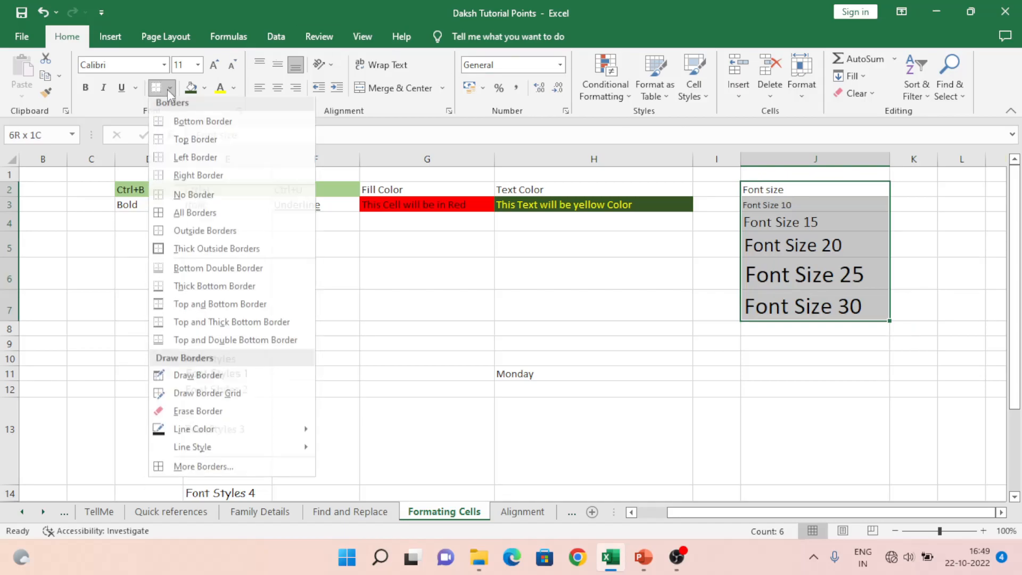
{"action": "left_click", "coordinate": [184, 218]}
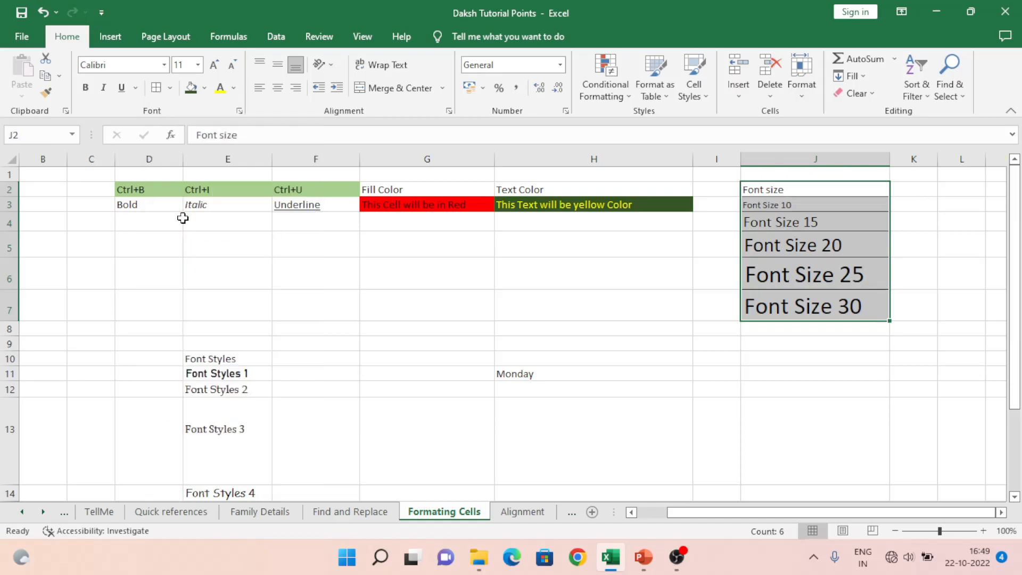
{"action": "left_click", "coordinate": [691, 343]}
Step: Apply a bottom double border to J2:J7
{"action": "left_click", "coordinate": [797, 192]}
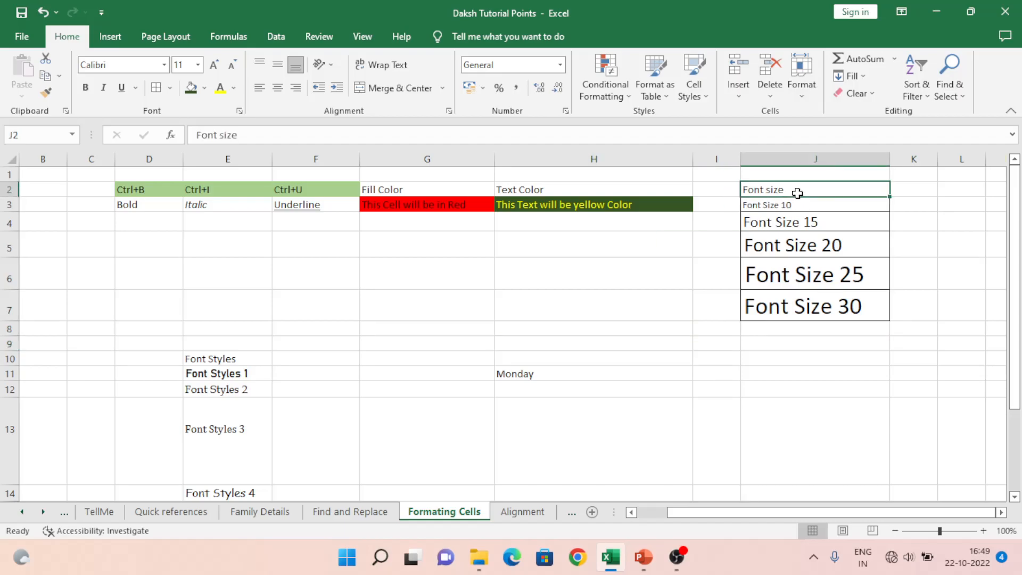
{"action": "key", "text": "ctrl+shift+Down"}
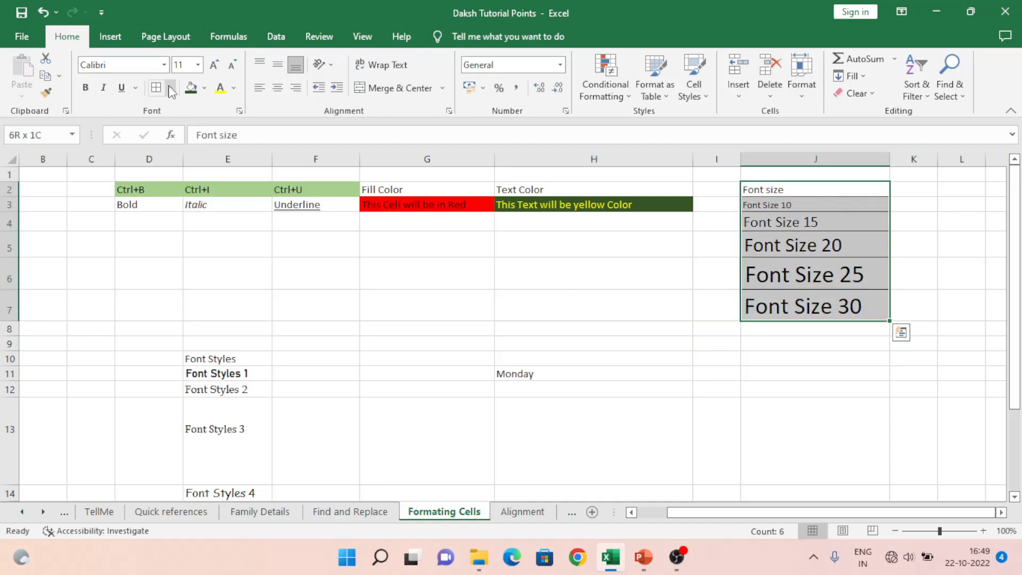
{"action": "left_click", "coordinate": [170, 89]}
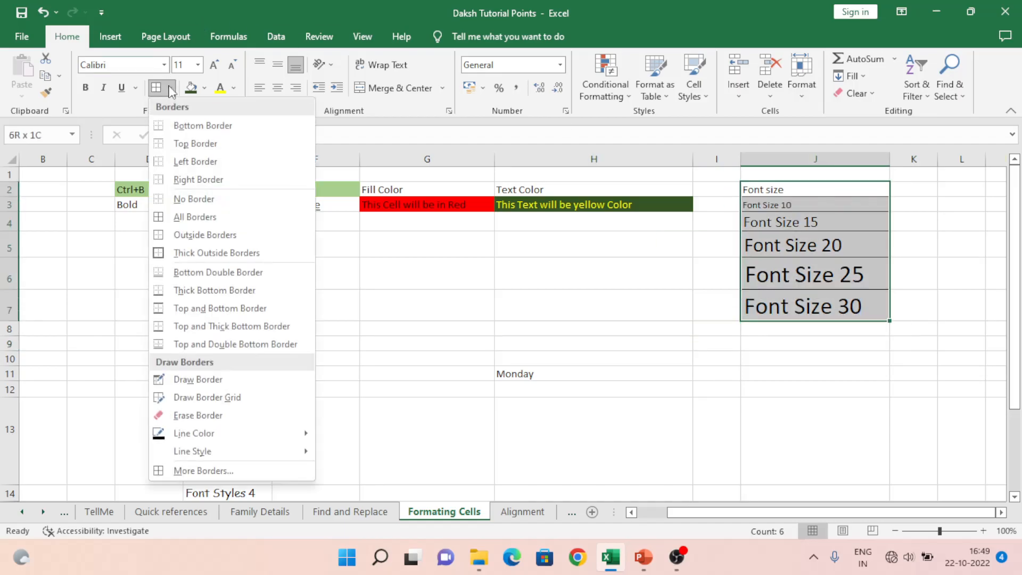
{"action": "left_click", "coordinate": [222, 272]}
{"action": "left_click", "coordinate": [697, 317]}
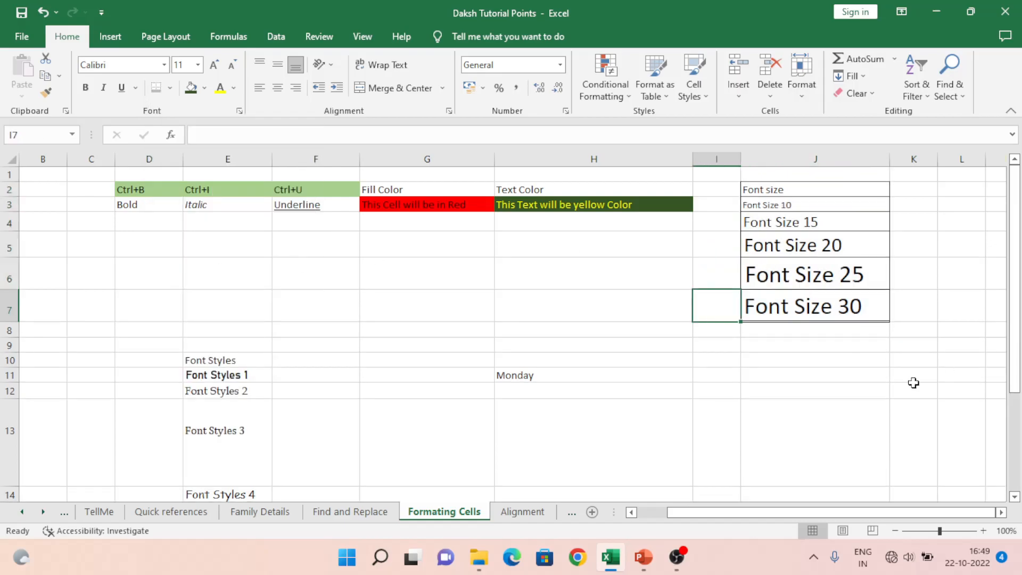
{"action": "left_click", "coordinate": [892, 376]}
Step: Apply a thick bottom border to J2:J7, then reselect it with border options showing
{"action": "left_click", "coordinate": [807, 192]}
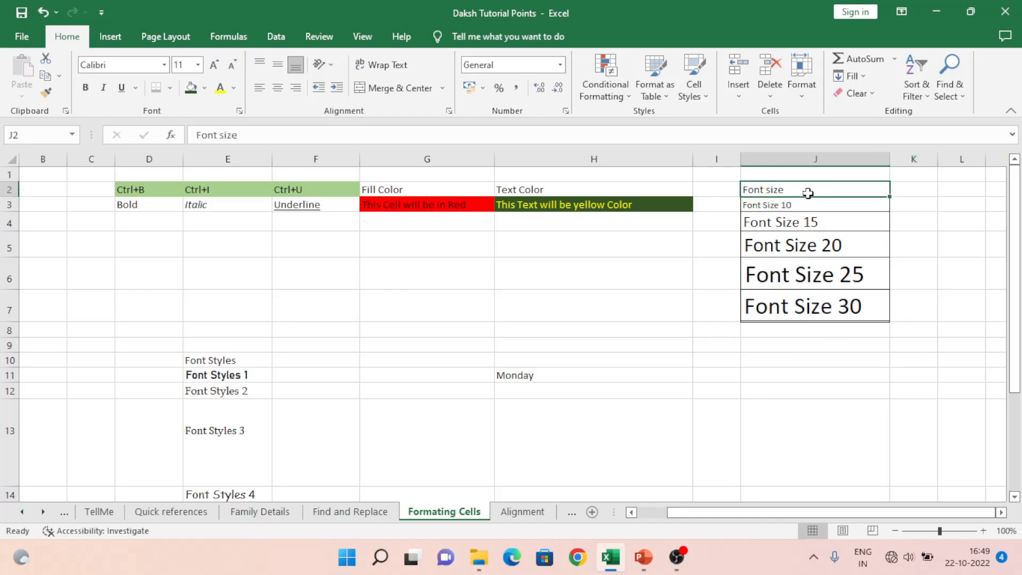
{"action": "key", "text": "ctrl+shift+Down"}
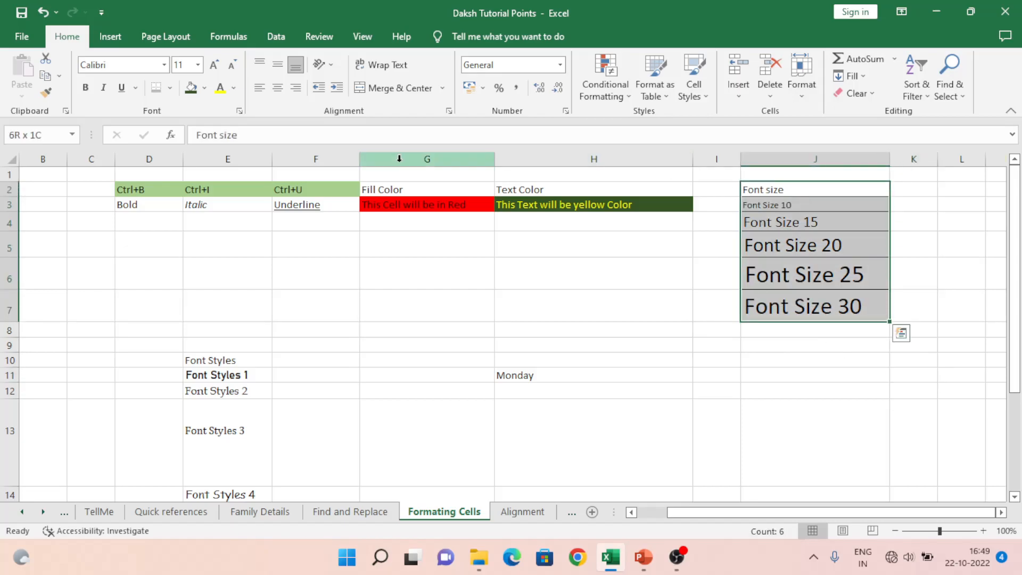
{"action": "left_click", "coordinate": [170, 88]}
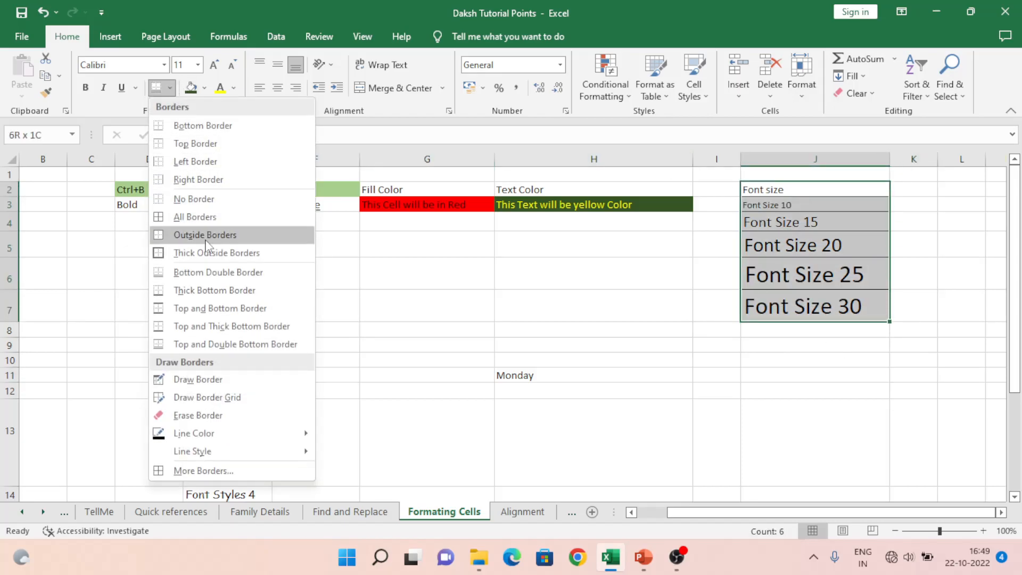
{"action": "left_click", "coordinate": [215, 293]}
{"action": "left_click", "coordinate": [609, 327]}
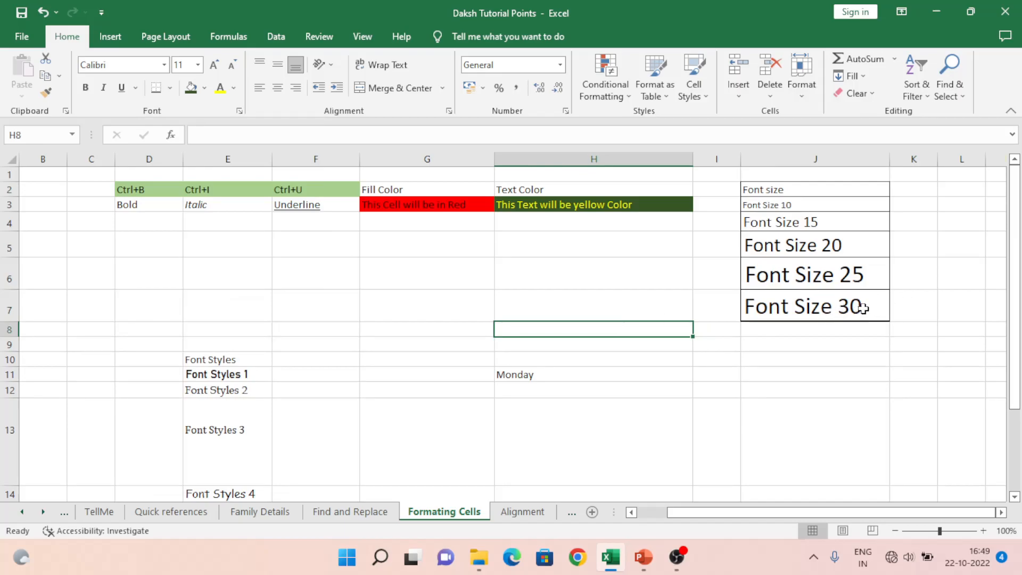
{"action": "left_click", "coordinate": [799, 191]}
{"action": "key", "text": "ctrl+shift+Down"}
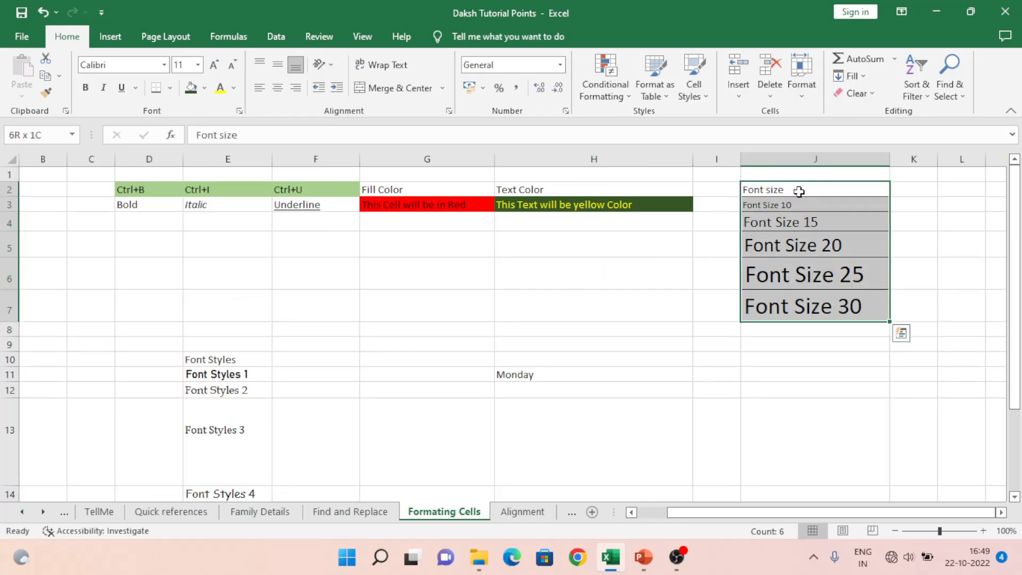
{"action": "left_click", "coordinate": [171, 87]}
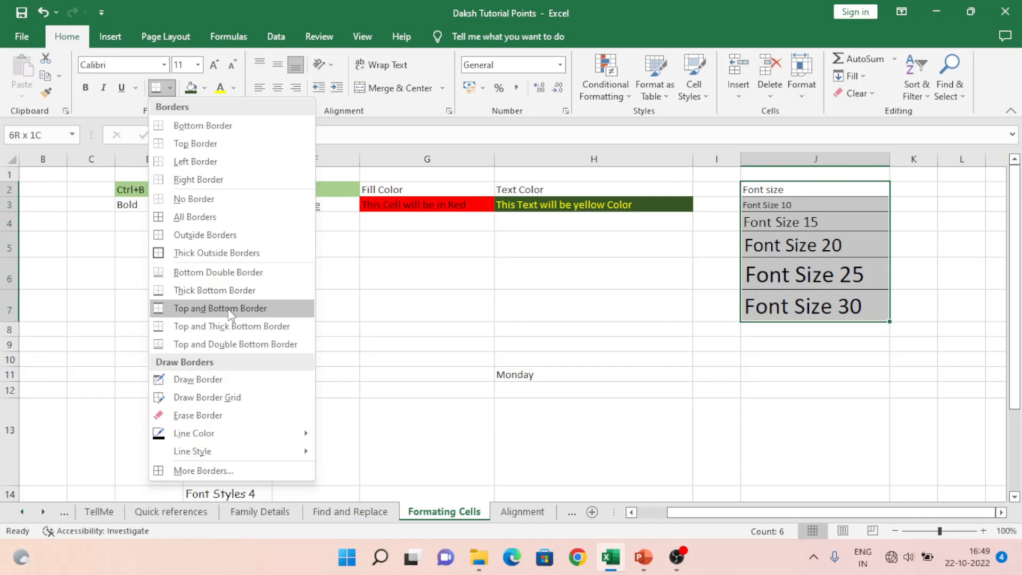
Step: Try Draw Border mode, then leave it and select cells H5 to H7
{"action": "left_click", "coordinate": [198, 379]}
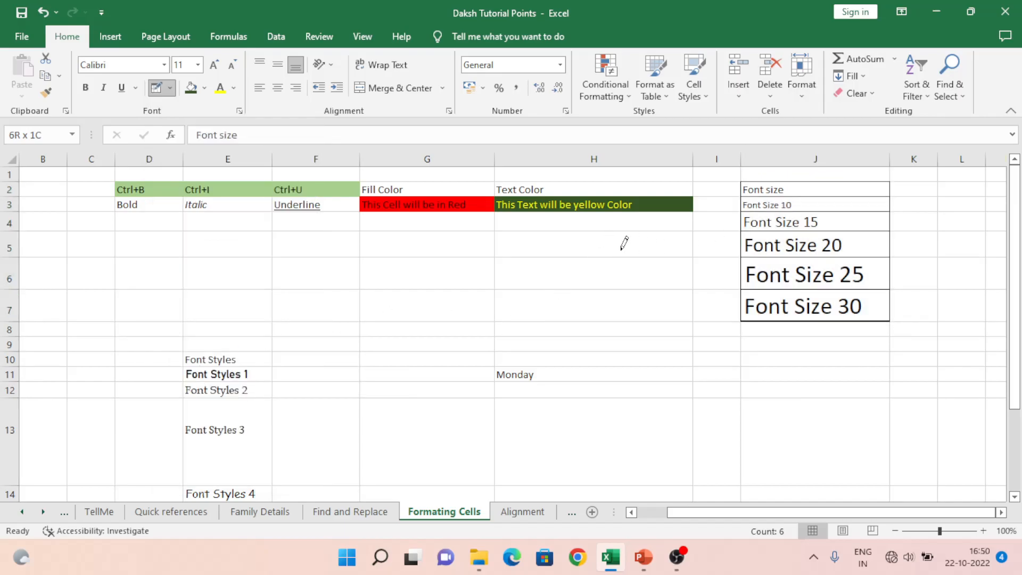
{"action": "key", "text": "Escape"}
{"action": "left_click", "coordinate": [605, 265]}
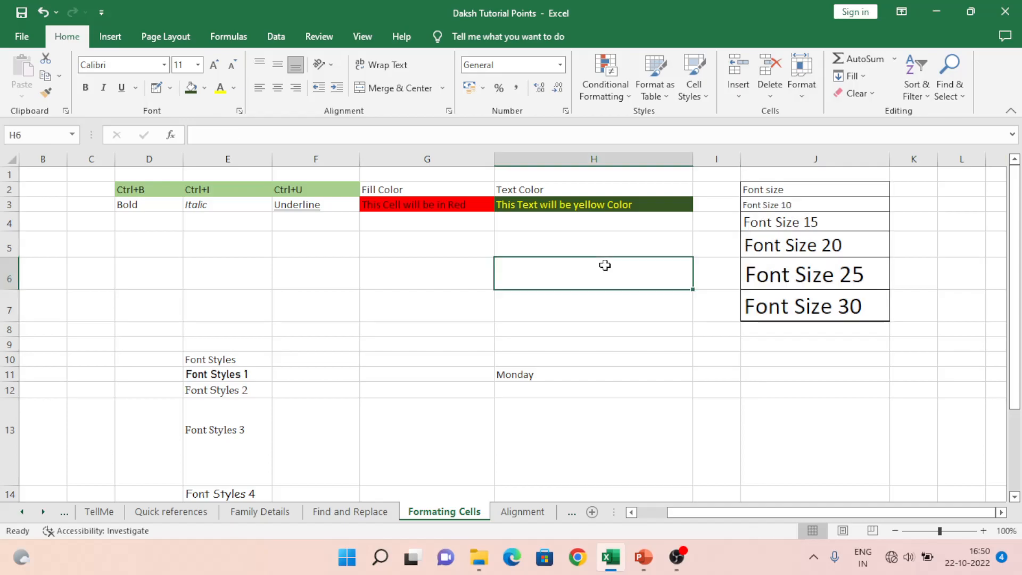
{"action": "left_click_drag", "start_coordinate": [638, 241], "coordinate": [673, 298]}
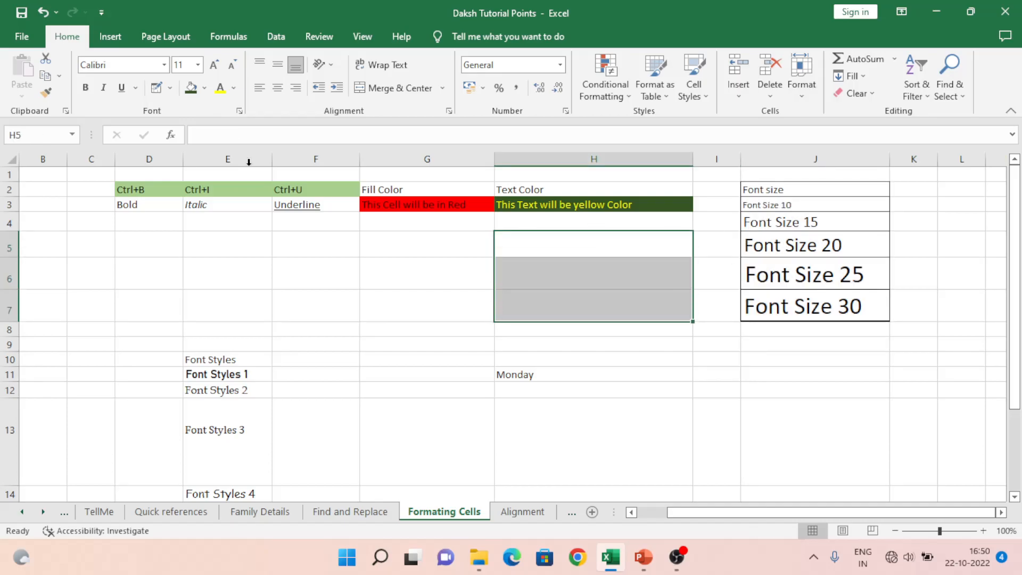
Step: Draw border lines under H4, H5, H6, on H6's right edge, and under J8 and J9
{"action": "left_click", "coordinate": [158, 90]}
{"action": "left_click", "coordinate": [620, 257]}
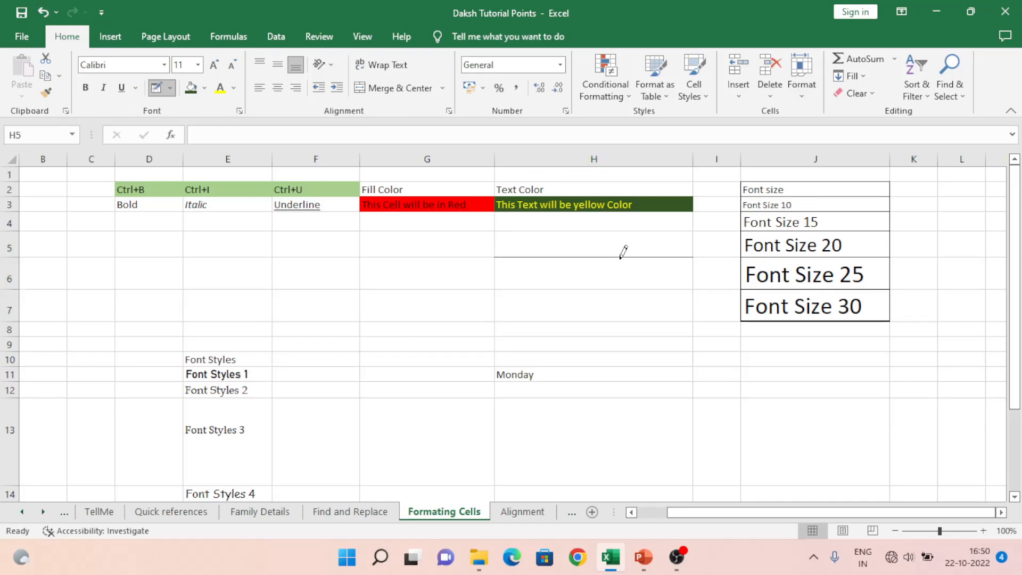
{"action": "left_click", "coordinate": [578, 230]}
{"action": "left_click", "coordinate": [692, 273]}
{"action": "left_click", "coordinate": [617, 289]}
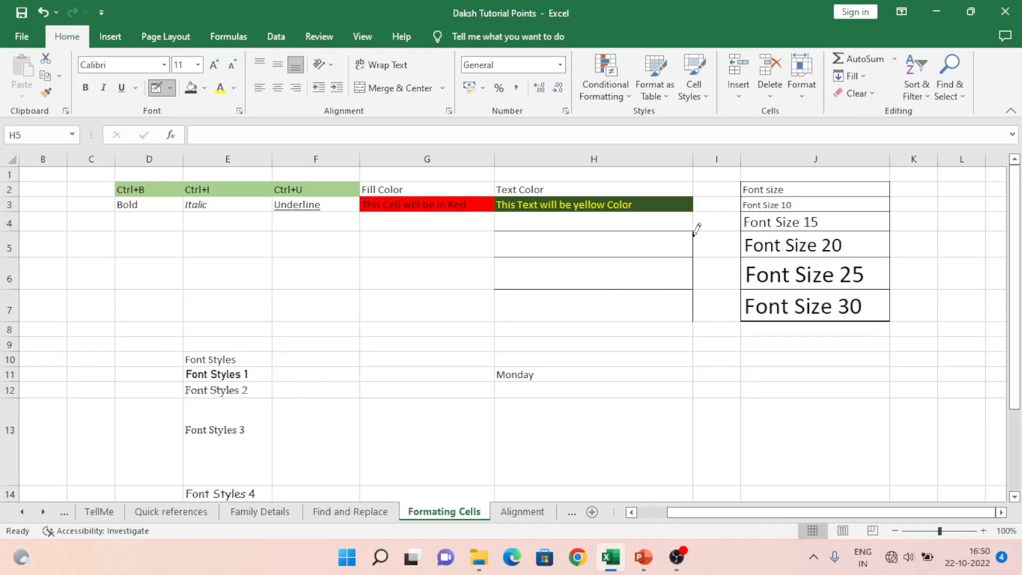
{"action": "left_click", "coordinate": [776, 350]}
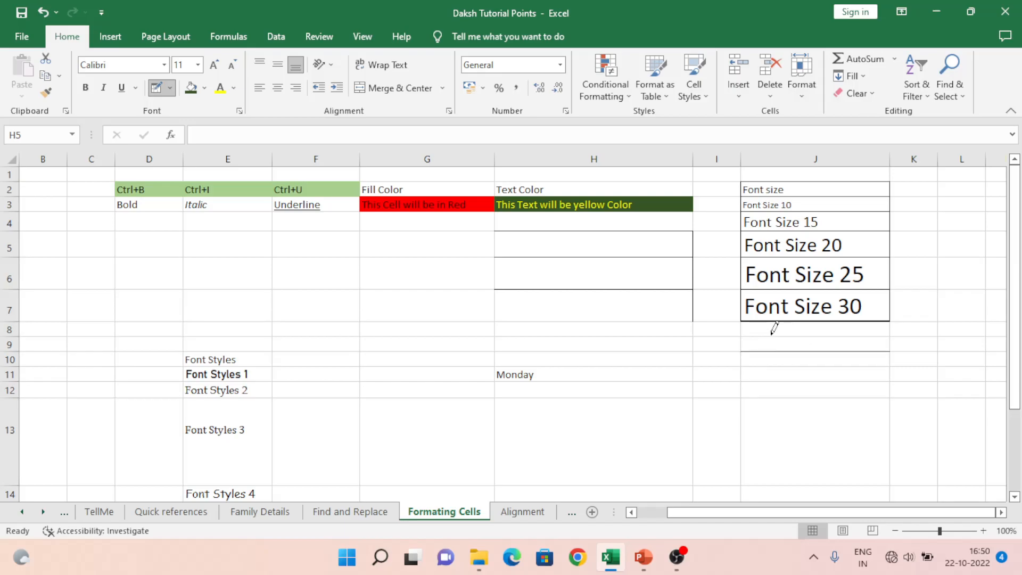
{"action": "left_click", "coordinate": [768, 335]}
{"action": "left_click", "coordinate": [174, 88]}
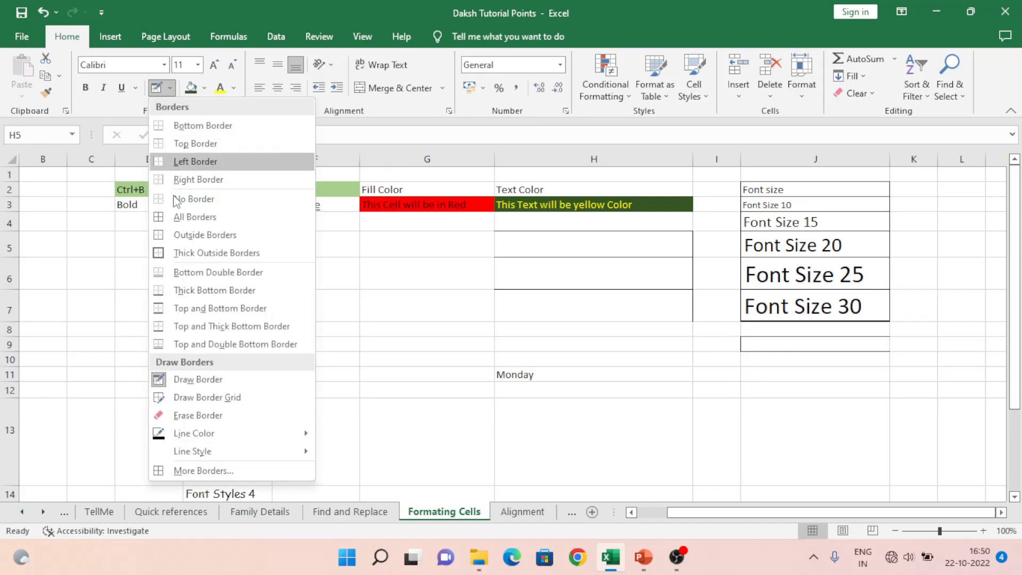
Step: Draw border grids over G6:J13, around G5, and over D6:F10 and C6:C8
{"action": "left_click", "coordinate": [201, 398]}
{"action": "mouse_move", "coordinate": [424, 260]}
{"action": "left_mouse_down"}
{"action": "mouse_move", "coordinate": [564, 371]}
{"action": "mouse_move", "coordinate": [643, 451]}
{"action": "mouse_move", "coordinate": [713, 428]}
{"action": "mouse_move", "coordinate": [780, 422]}
{"action": "left_mouse_up"}
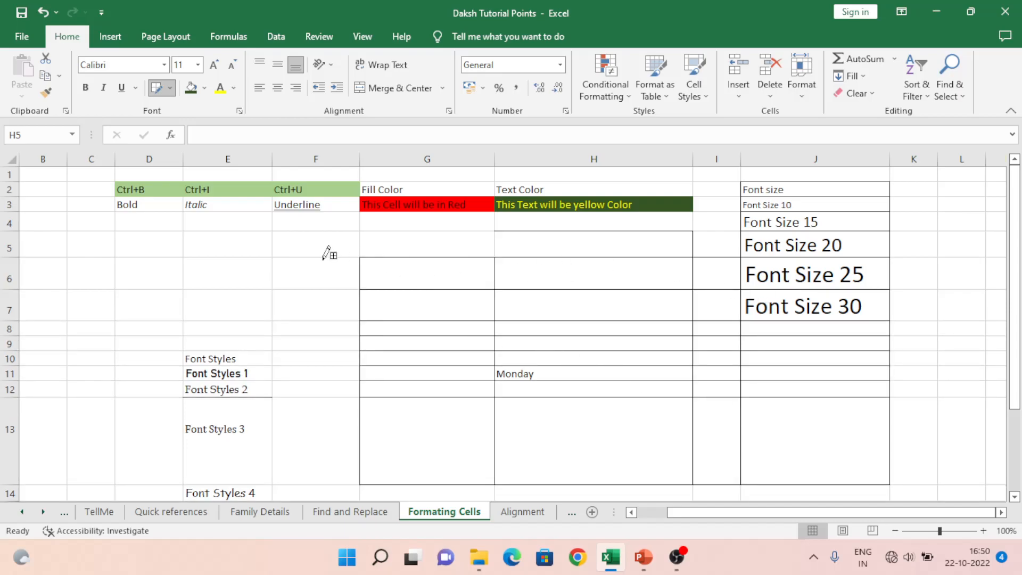
{"action": "left_click", "coordinate": [375, 236]}
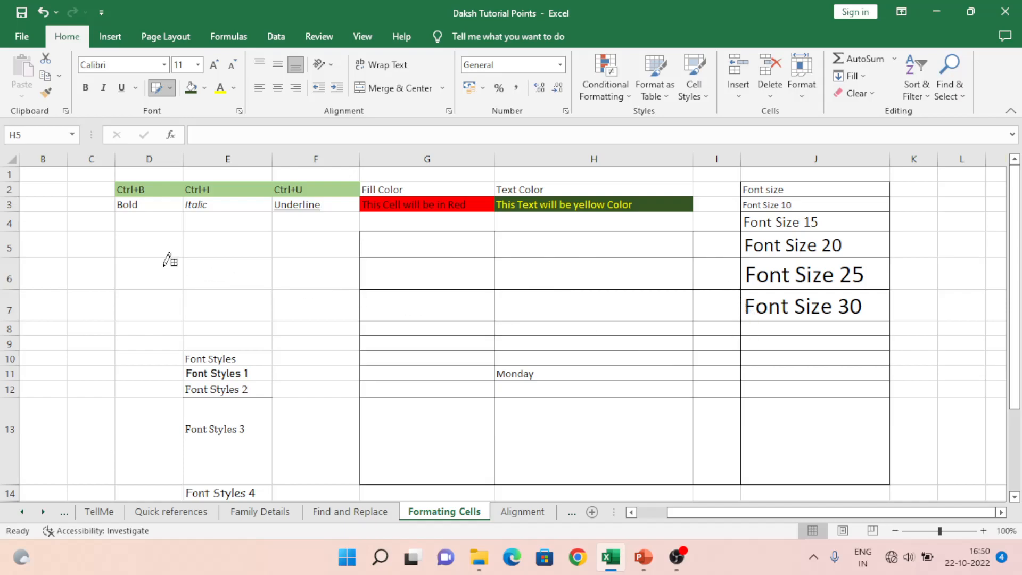
{"action": "left_click_drag", "start_coordinate": [171, 262], "coordinate": [402, 358]}
{"action": "left_click_drag", "start_coordinate": [74, 270], "coordinate": [107, 327]}
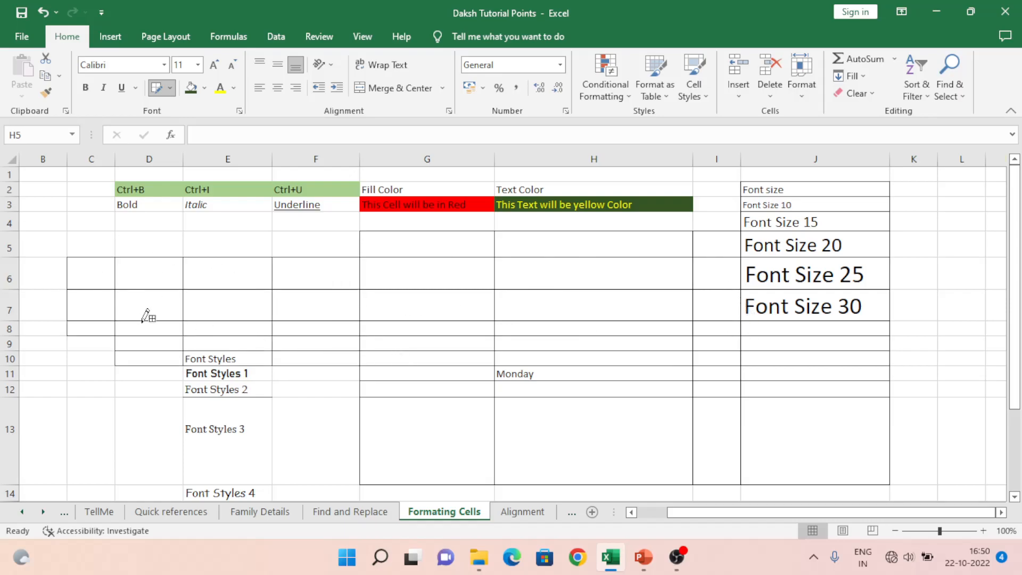
Step: Erase the drawn borders across B6:G9 and J5:J14 with the border eraser
{"action": "left_click", "coordinate": [172, 88]}
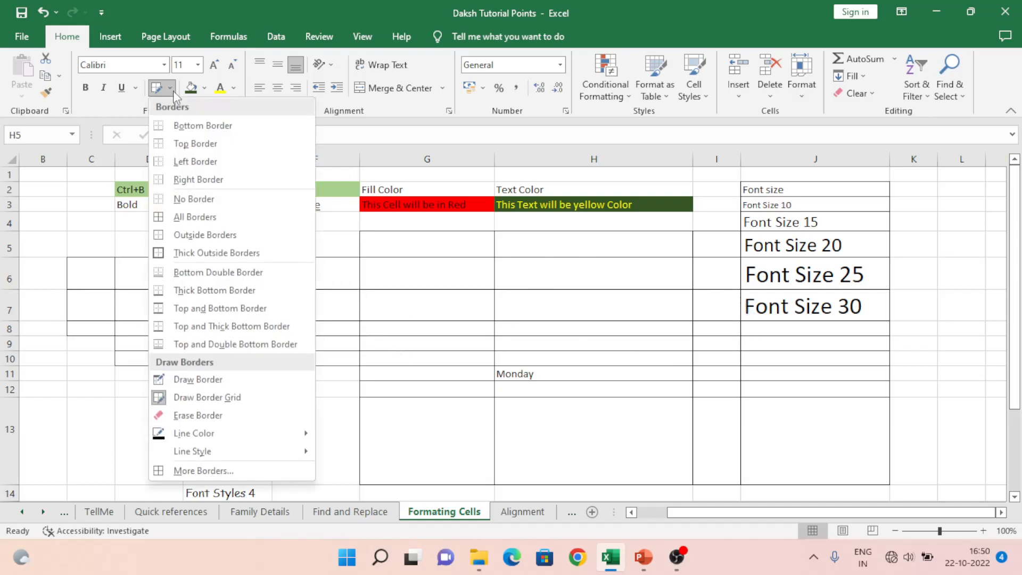
{"action": "left_click", "coordinate": [219, 415]}
{"action": "mouse_move", "coordinate": [61, 254]}
{"action": "left_mouse_down"}
{"action": "mouse_move", "coordinate": [712, 394]}
{"action": "mouse_move", "coordinate": [820, 221]}
{"action": "mouse_move", "coordinate": [792, 269]}
{"action": "mouse_move", "coordinate": [852, 251]}
{"action": "mouse_move", "coordinate": [759, 401]}
{"action": "mouse_move", "coordinate": [713, 447]}
{"action": "left_mouse_up"}
{"action": "mouse_move", "coordinate": [786, 226]}
{"action": "left_mouse_down"}
{"action": "mouse_move", "coordinate": [949, 424]}
{"action": "mouse_move", "coordinate": [960, 453]}
{"action": "mouse_move", "coordinate": [873, 363]}
{"action": "left_mouse_up"}
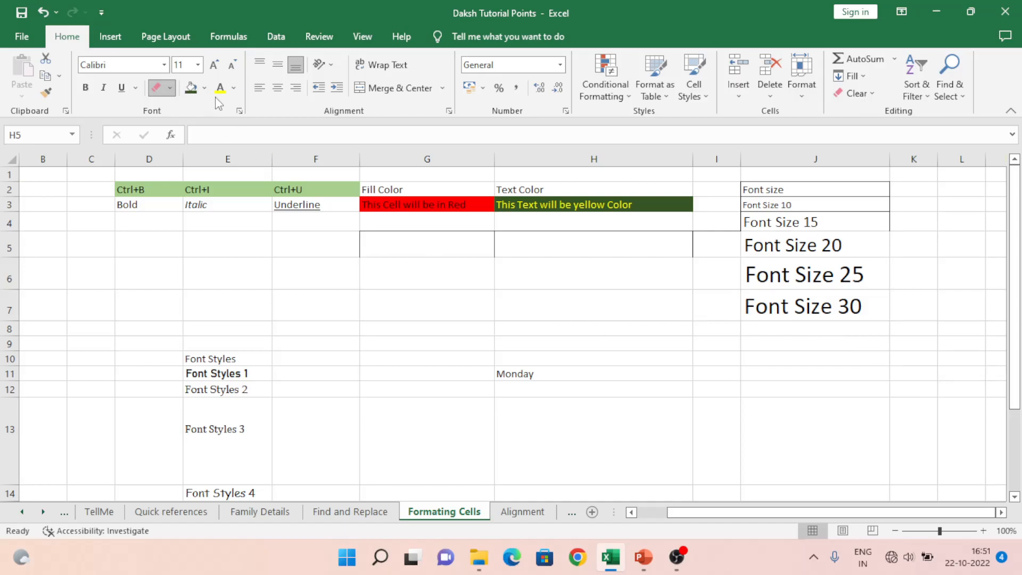
{"action": "left_click", "coordinate": [171, 89]}
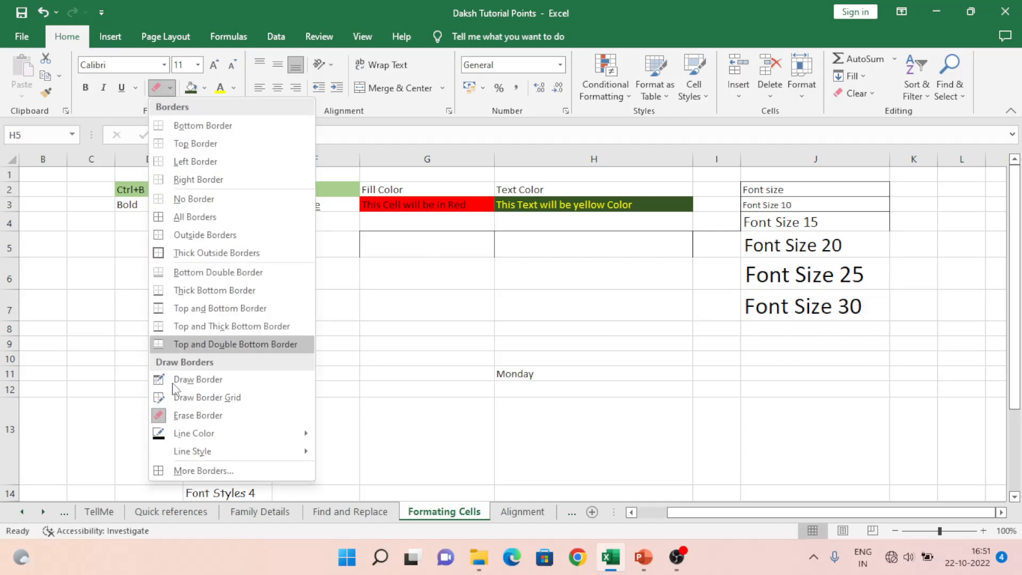
Step: Set the border line colour to red and draw red gridlines over J2:J8
{"action": "mouse_move", "coordinate": [211, 437]}
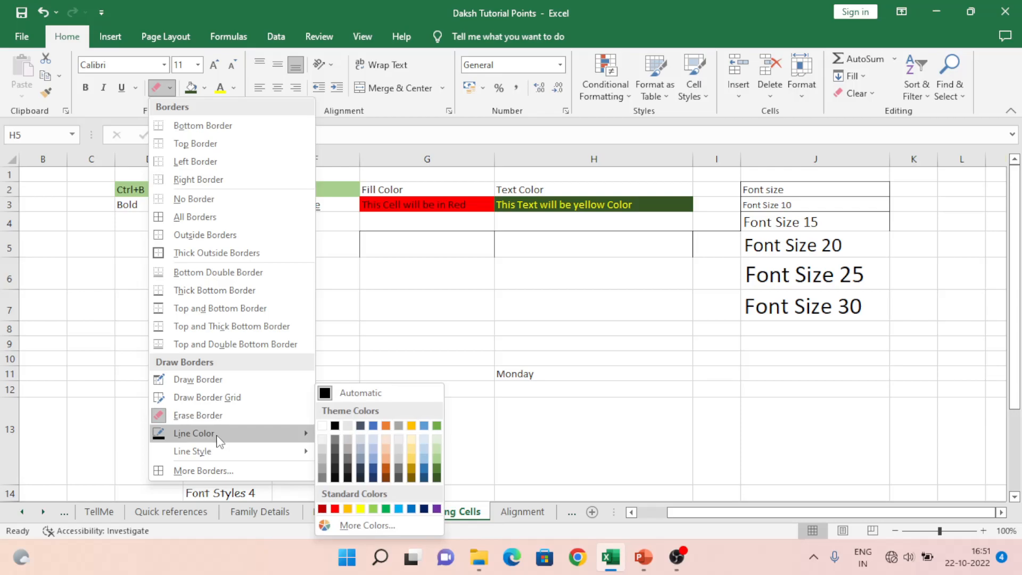
{"action": "left_click", "coordinate": [335, 509]}
{"action": "left_click_drag", "start_coordinate": [765, 186], "coordinate": [801, 331]}
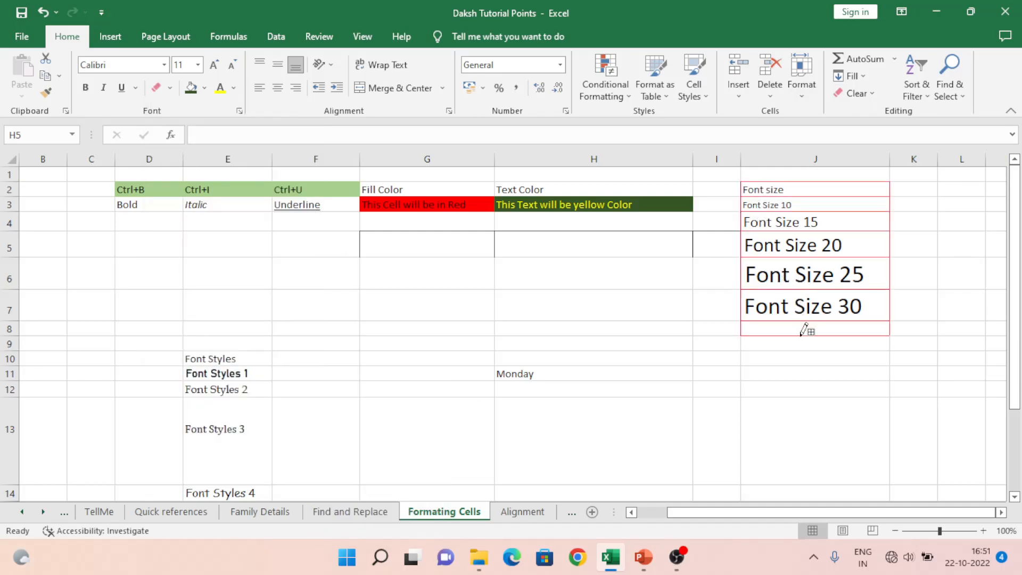
{"action": "left_click", "coordinate": [171, 90]}
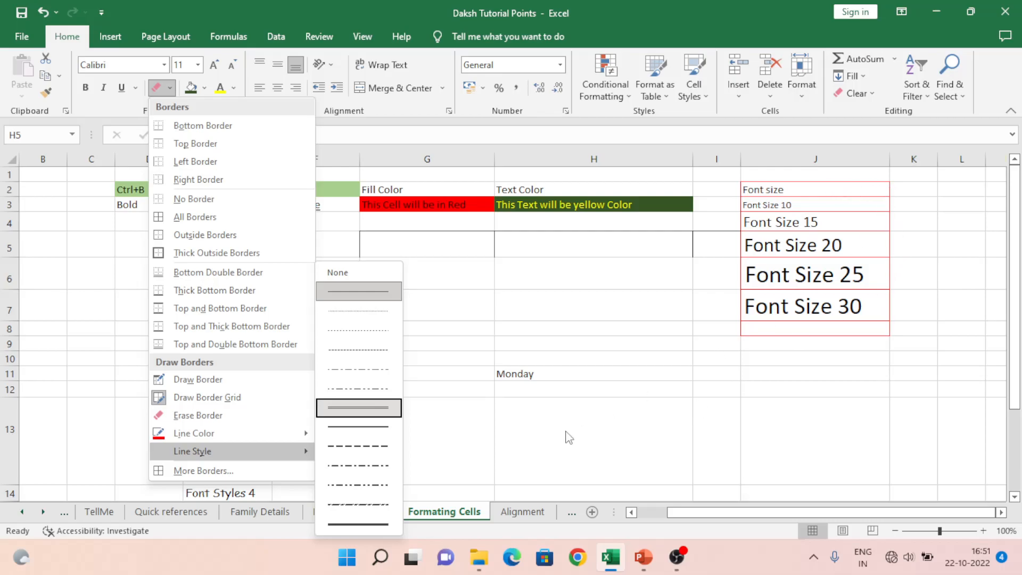
{"action": "left_click", "coordinate": [722, 304]}
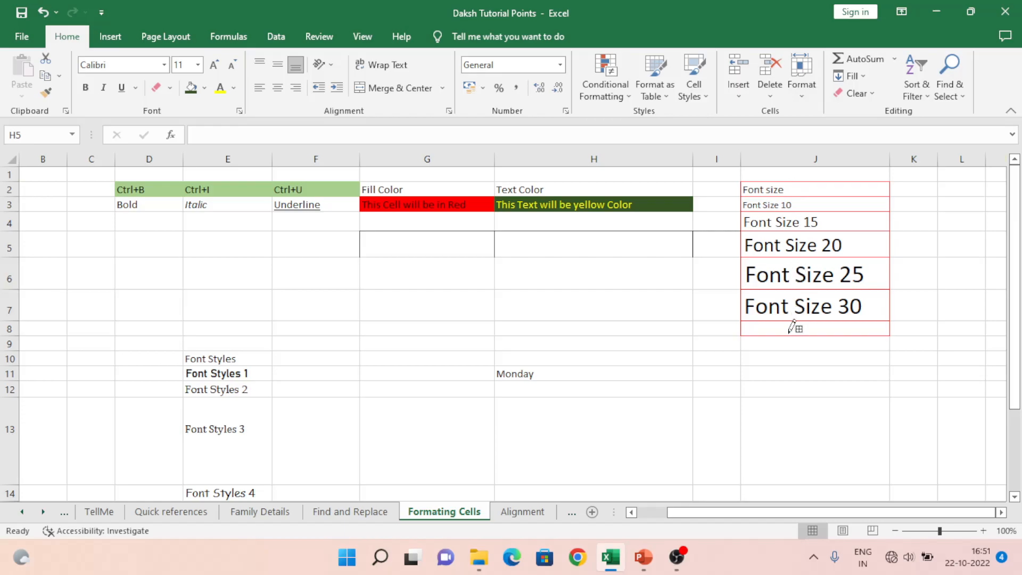
Step: Leave drawing mode, select the Font size block J2:J8, and open the Borders list
{"action": "key", "text": "Escape"}
{"action": "left_click", "coordinate": [791, 193]}
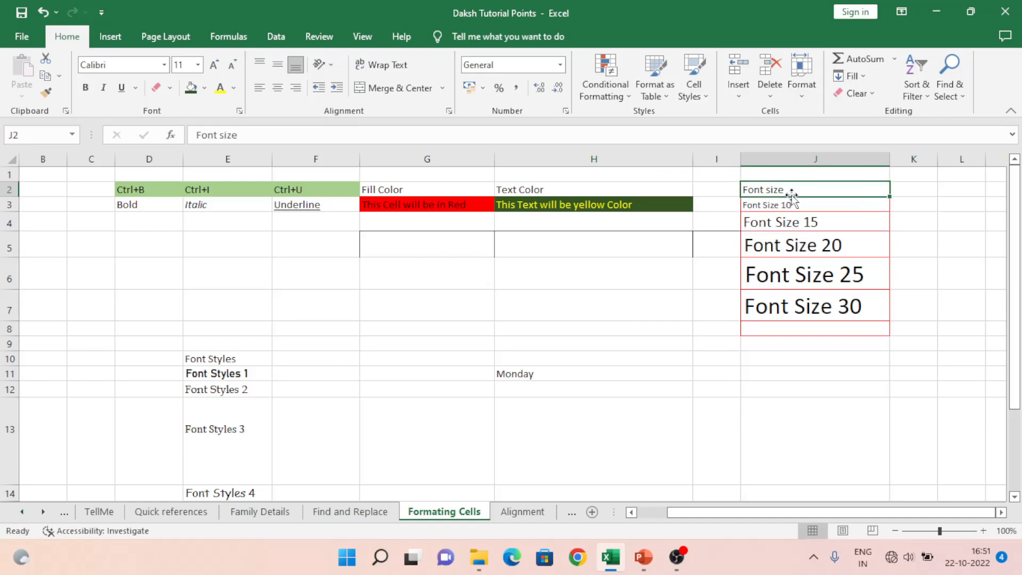
{"action": "key", "text": "shift+Down"}
{"action": "key", "text": "shift+Down"}
{"action": "key", "text": "shift+Down"}
{"action": "key", "text": "shift+Down"}
{"action": "key", "text": "shift+Down"}
{"action": "key", "text": "shift+Down"}
{"action": "key", "text": "shift+Down"}
{"action": "key", "text": "shift+Up"}
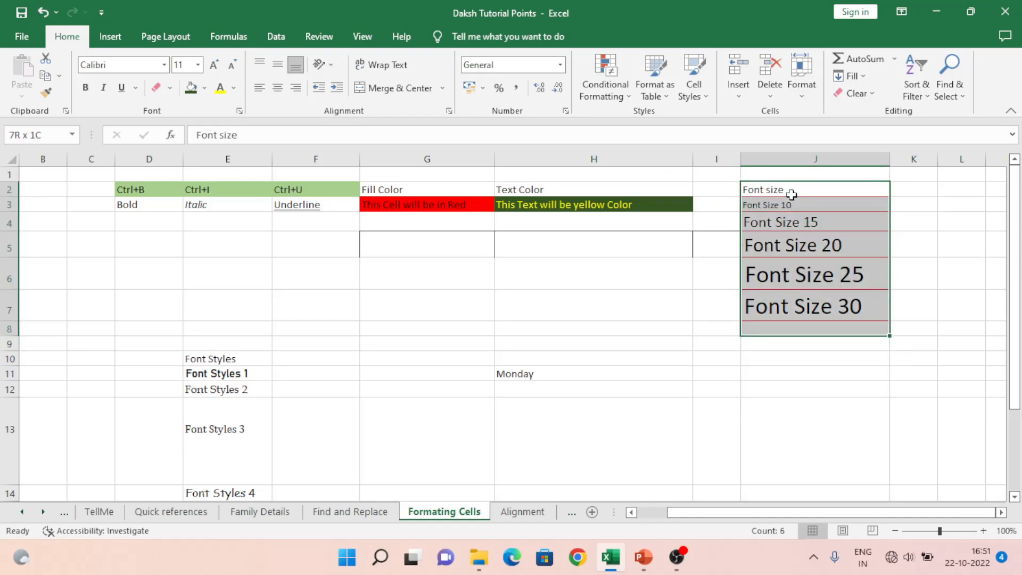
{"action": "left_click", "coordinate": [170, 88]}
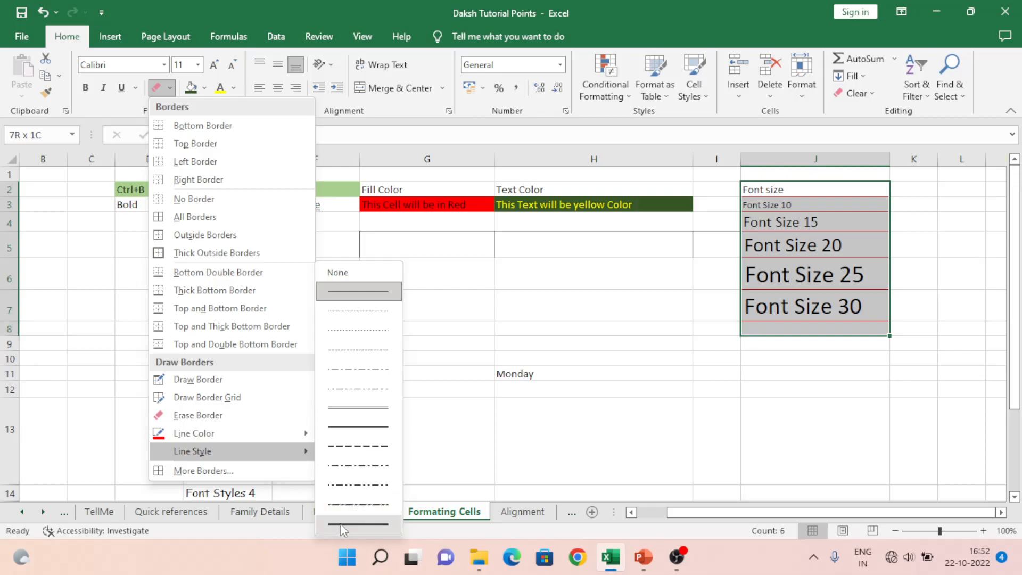
Step: In Format Cells > Border, apply a dash-dot style to top, middle, left, bottom and right edges
{"action": "left_click", "coordinate": [271, 472]}
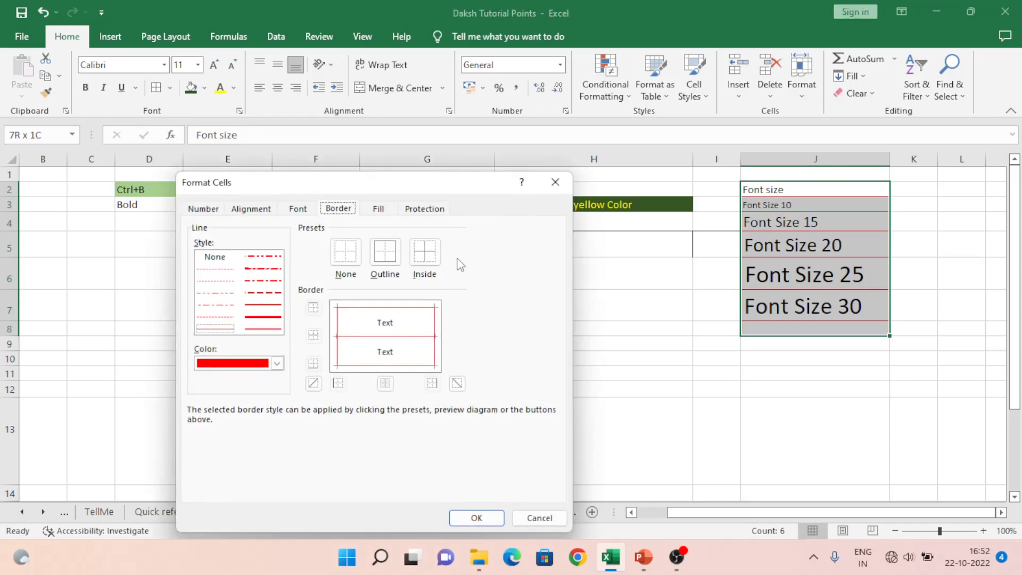
{"action": "left_click_drag", "start_coordinate": [424, 192], "coordinate": [304, 156]}
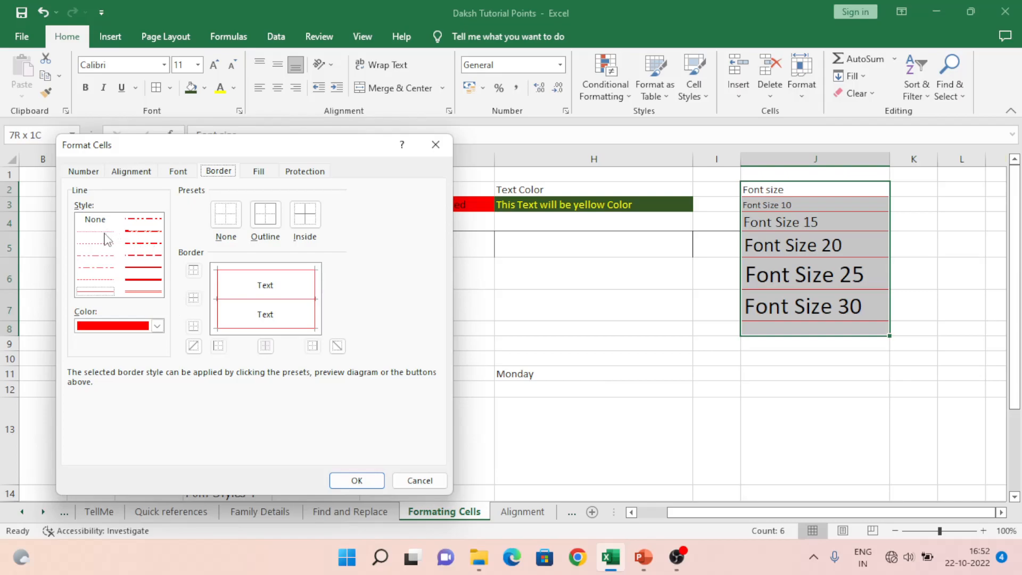
{"action": "left_click", "coordinate": [146, 232]}
{"action": "left_click", "coordinate": [244, 270]}
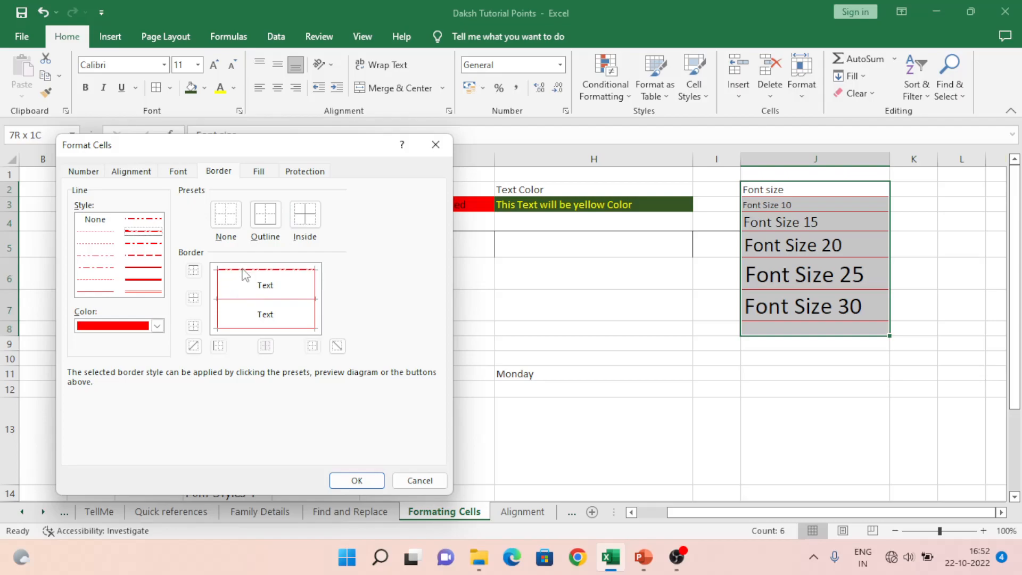
{"action": "left_click", "coordinate": [225, 298]}
{"action": "left_click", "coordinate": [217, 291]}
{"action": "left_click", "coordinate": [245, 328]}
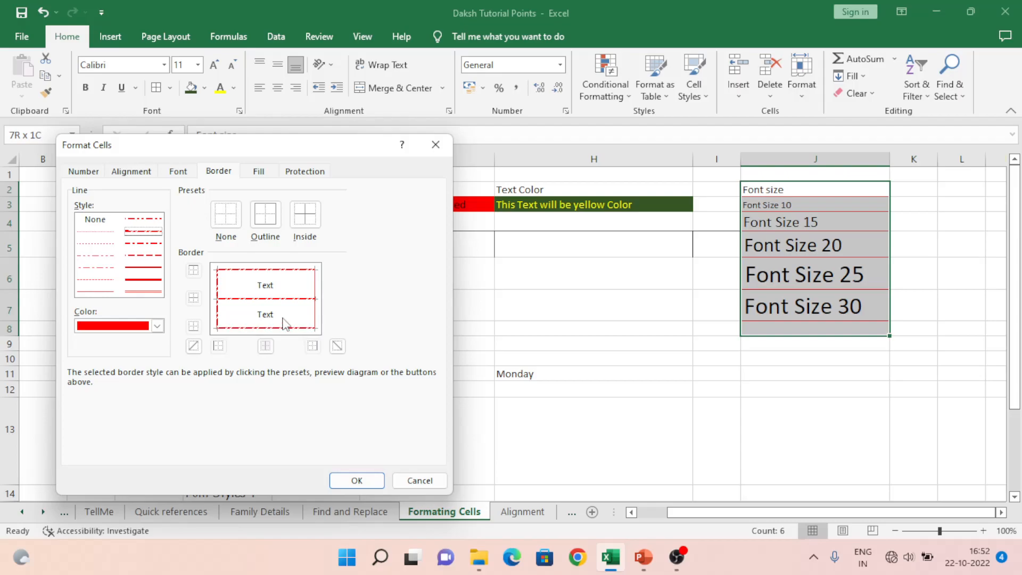
{"action": "left_click", "coordinate": [317, 293]}
Step: Change the border line colour and apply the dashed borders to J2:J8
{"action": "left_click", "coordinate": [160, 327]}
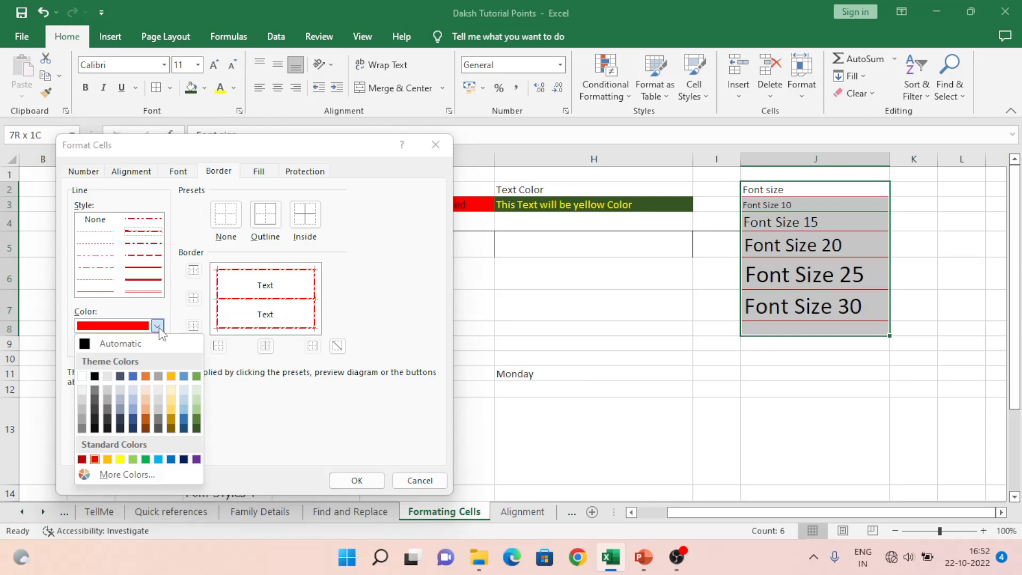
{"action": "left_click", "coordinate": [197, 428]}
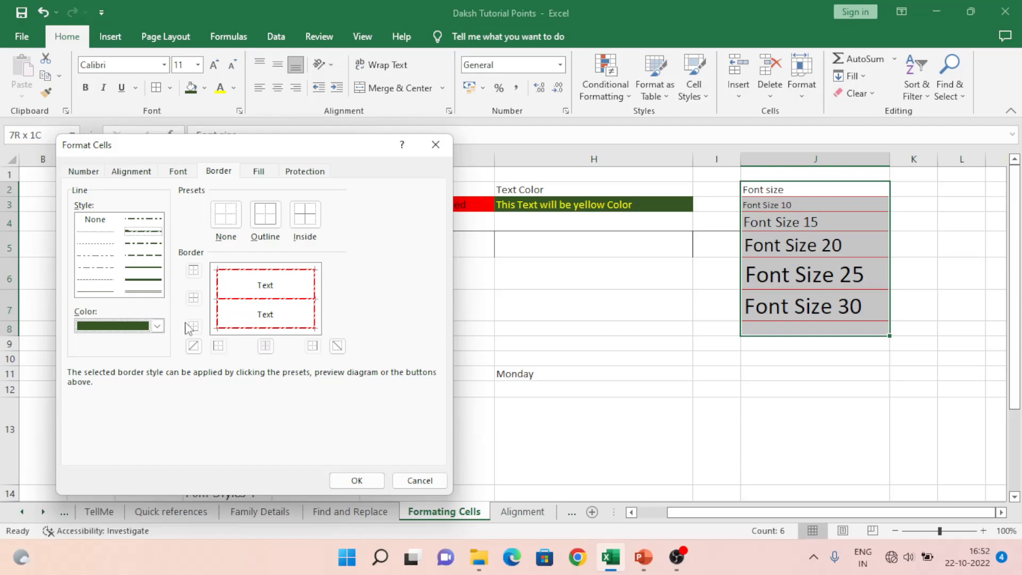
{"action": "left_click", "coordinate": [355, 480]}
{"action": "left_click", "coordinate": [652, 317]}
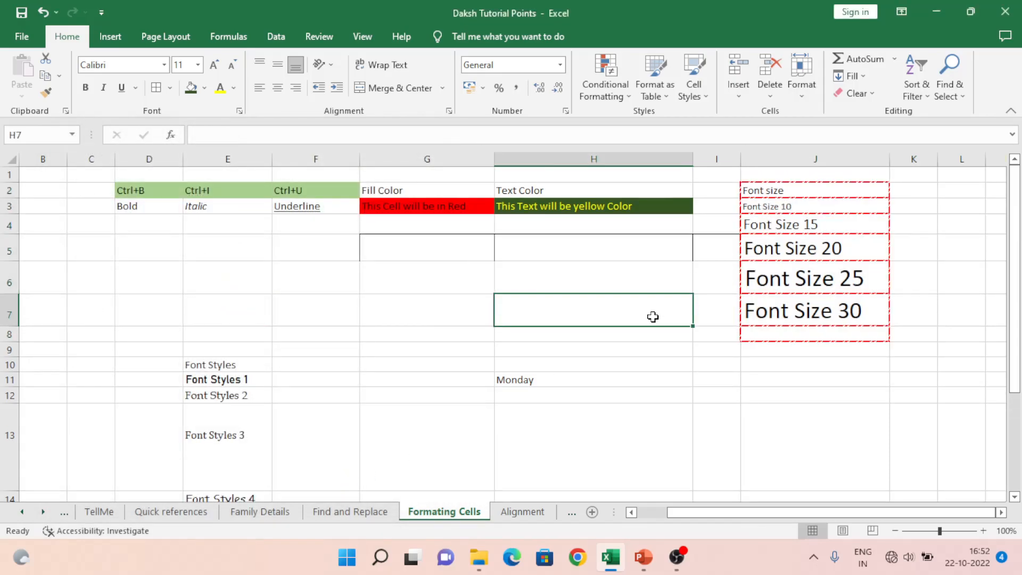
Step: Select cell J2, then switch to the Alignment sheet
{"action": "left_click", "coordinate": [776, 189]}
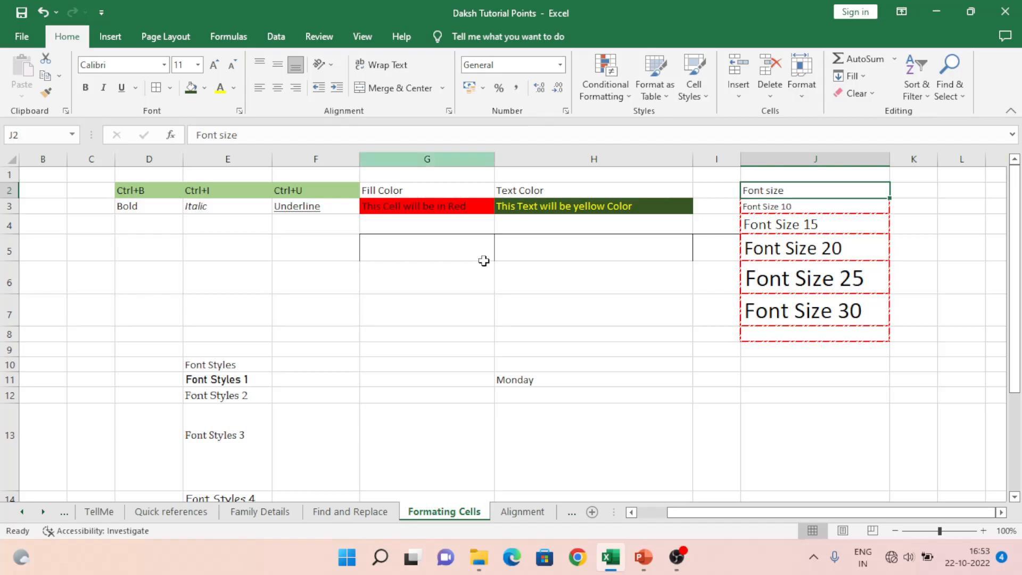
{"action": "left_click", "coordinate": [516, 515]}
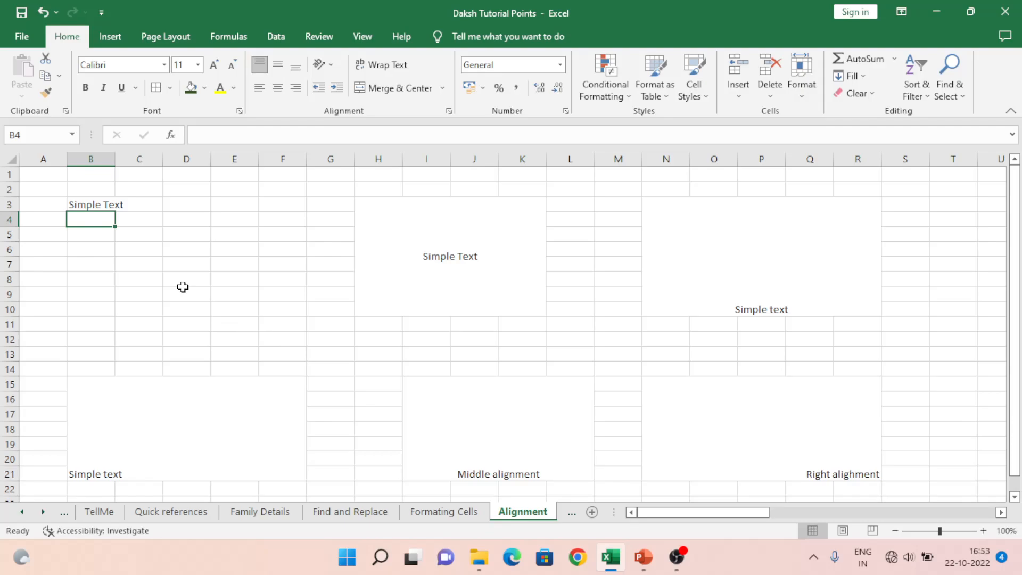
Step: Select B3, widen column B, and drag row 3 much taller
{"action": "left_click", "coordinate": [94, 202]}
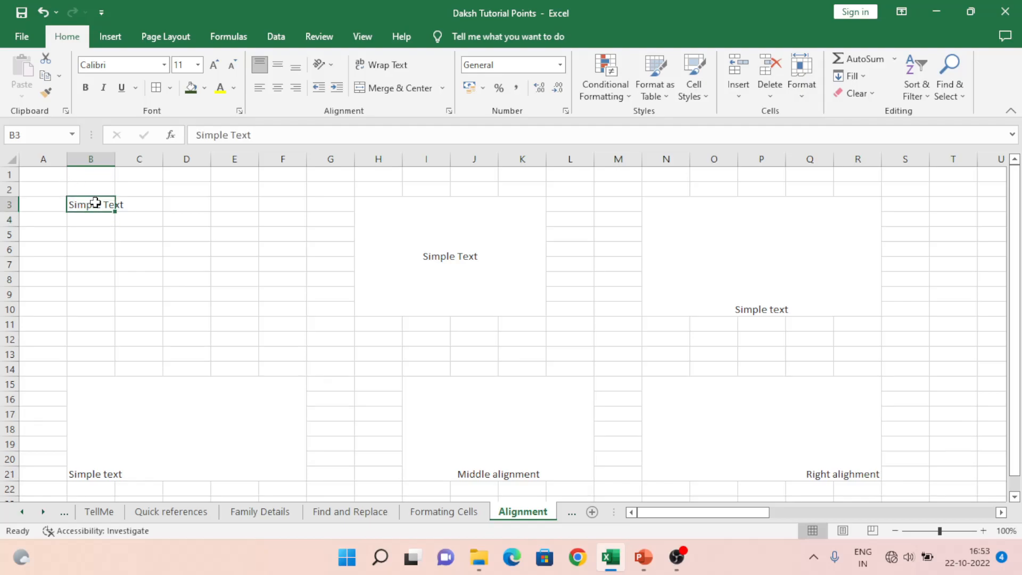
{"action": "left_click_drag", "start_coordinate": [115, 158], "coordinate": [190, 158]}
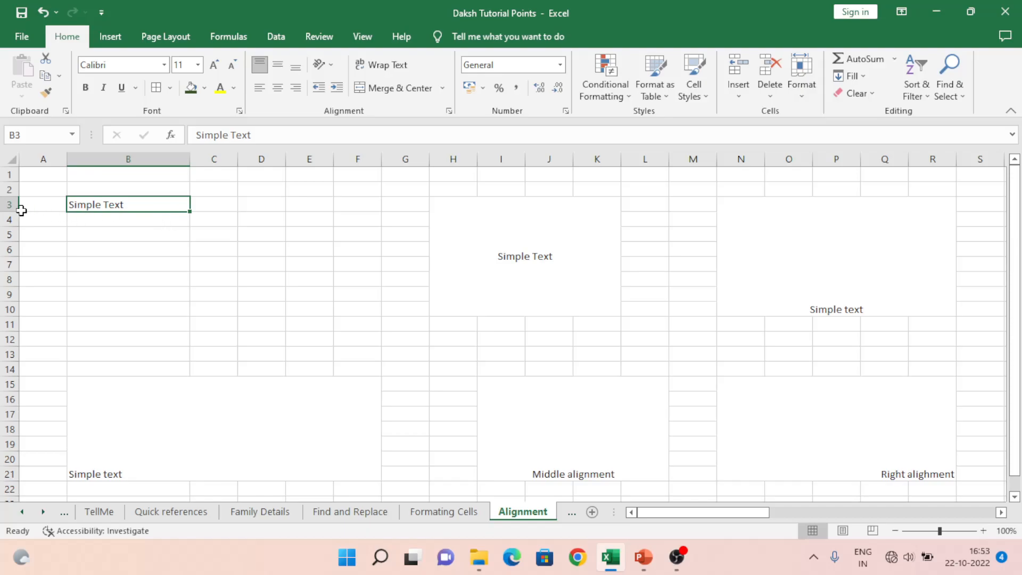
{"action": "left_click_drag", "start_coordinate": [14, 212], "coordinate": [13, 270]}
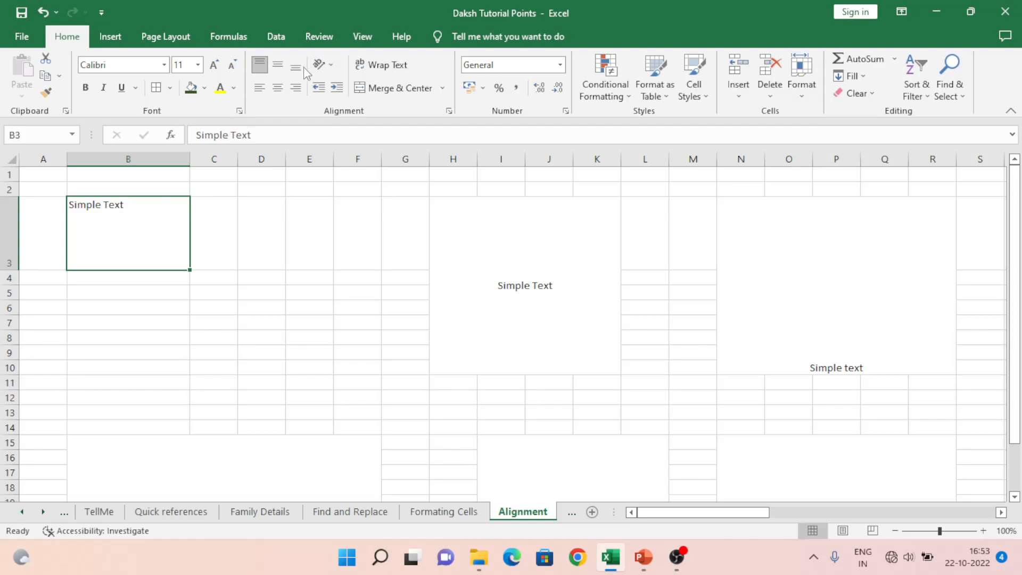
Step: Cycle B3's text through Top, Middle and Bottom alignment, ending bottom-aligned
{"action": "left_click", "coordinate": [277, 65]}
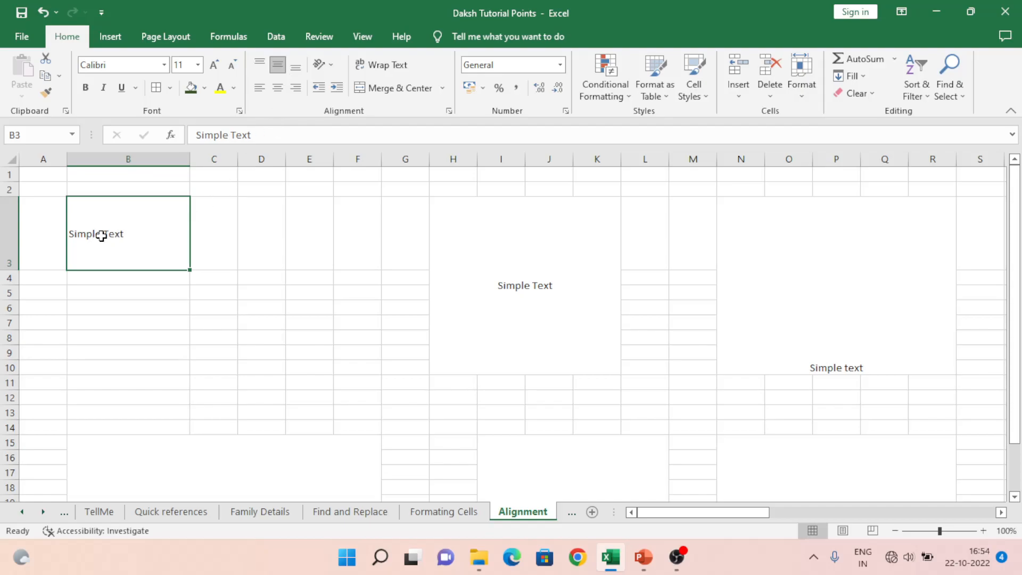
{"action": "left_click", "coordinate": [295, 66]}
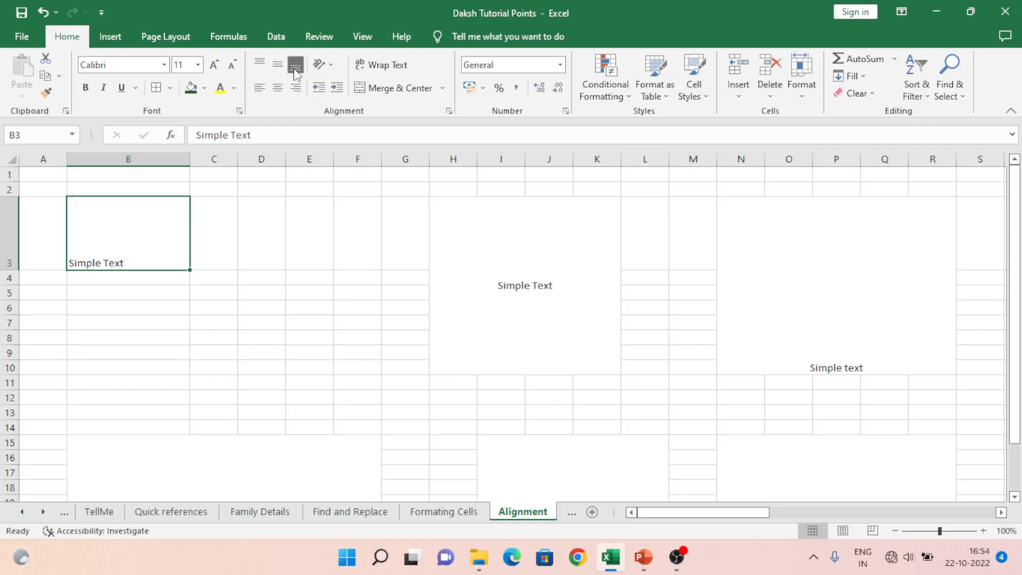
{"action": "left_click", "coordinate": [278, 62]}
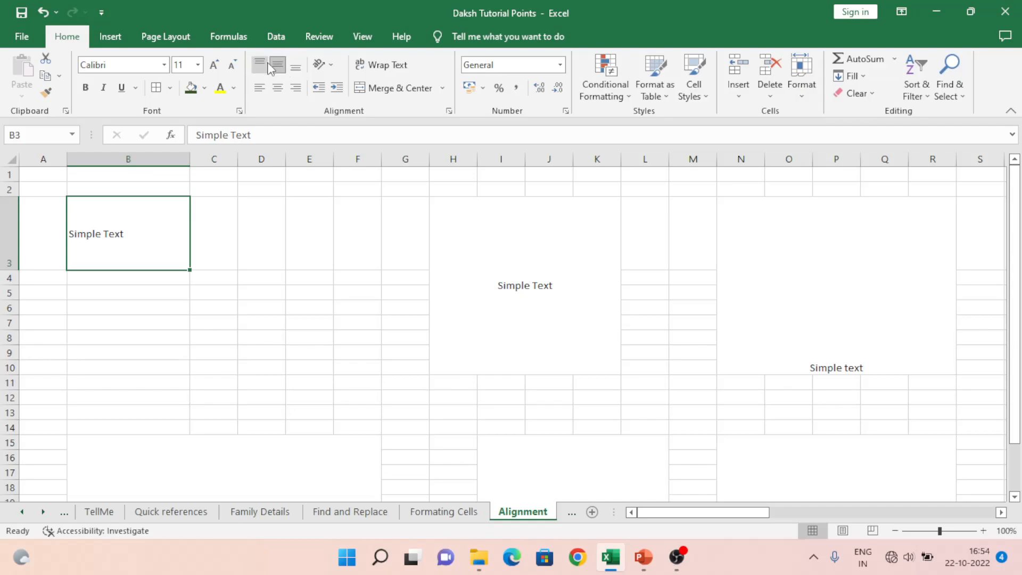
{"action": "left_click", "coordinate": [267, 64]}
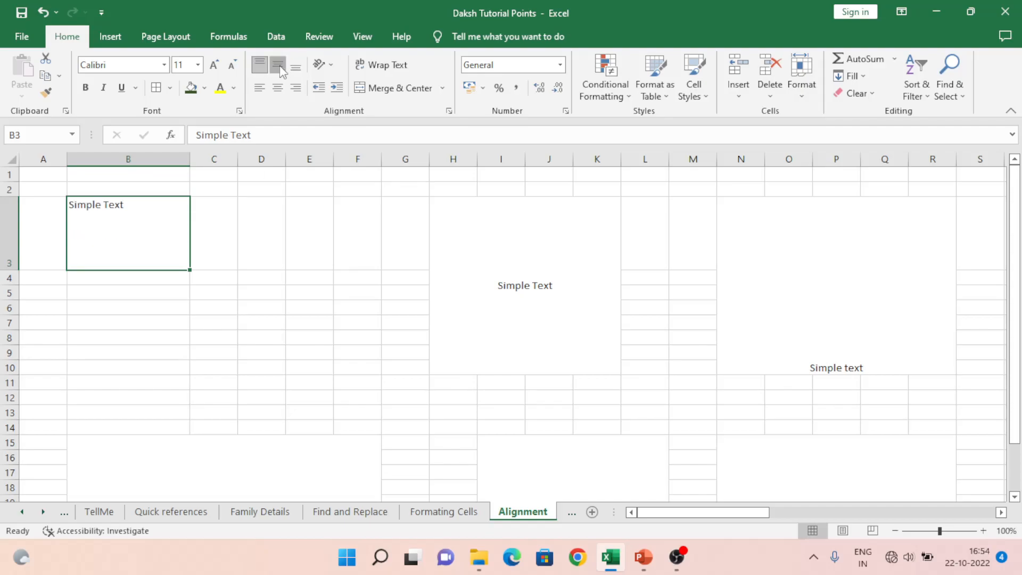
{"action": "left_click", "coordinate": [280, 69]}
{"action": "left_click", "coordinate": [298, 68]}
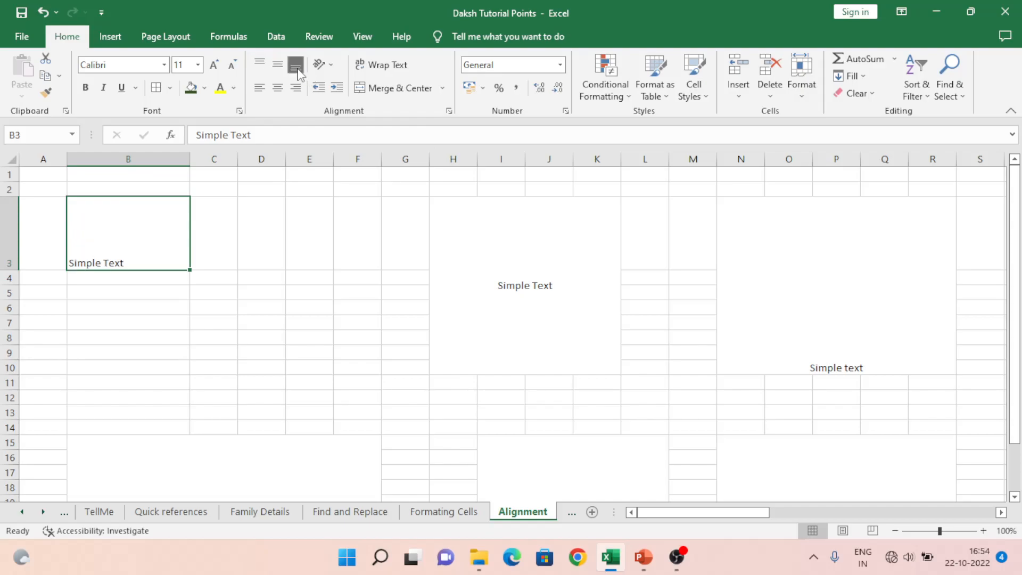
{"action": "left_click", "coordinate": [261, 65]}
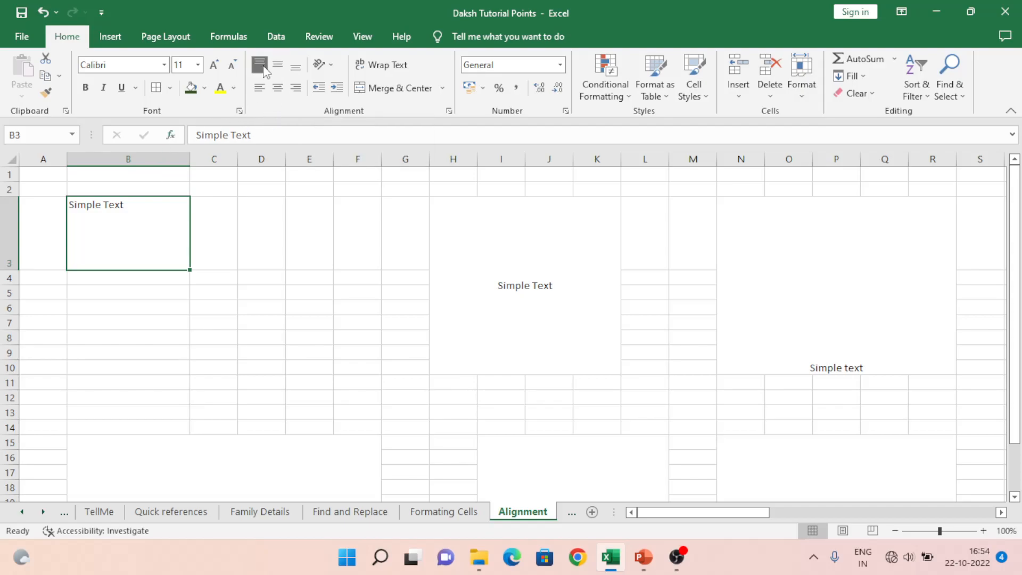
{"action": "left_click", "coordinate": [279, 67]}
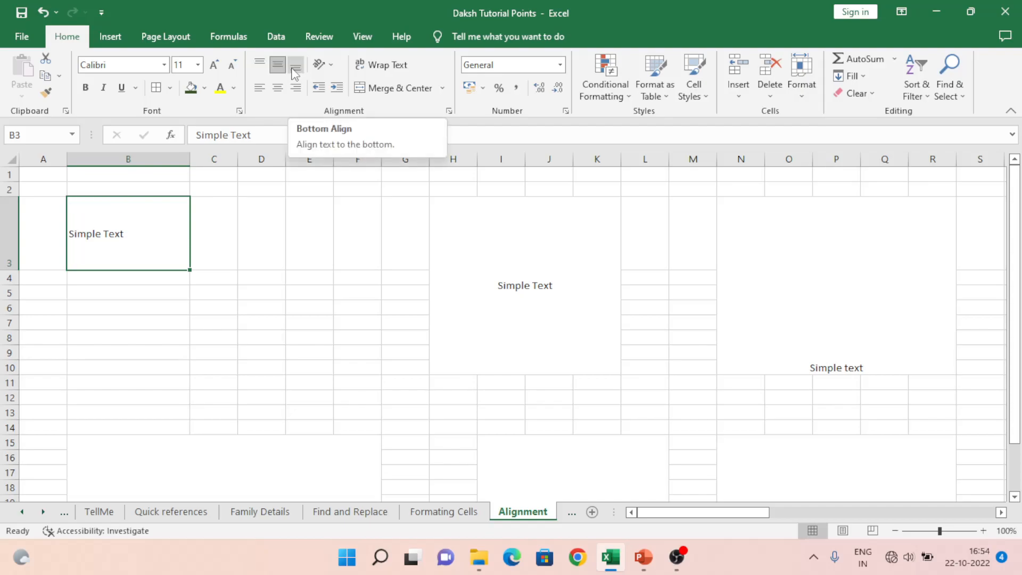
{"action": "left_click", "coordinate": [294, 67]}
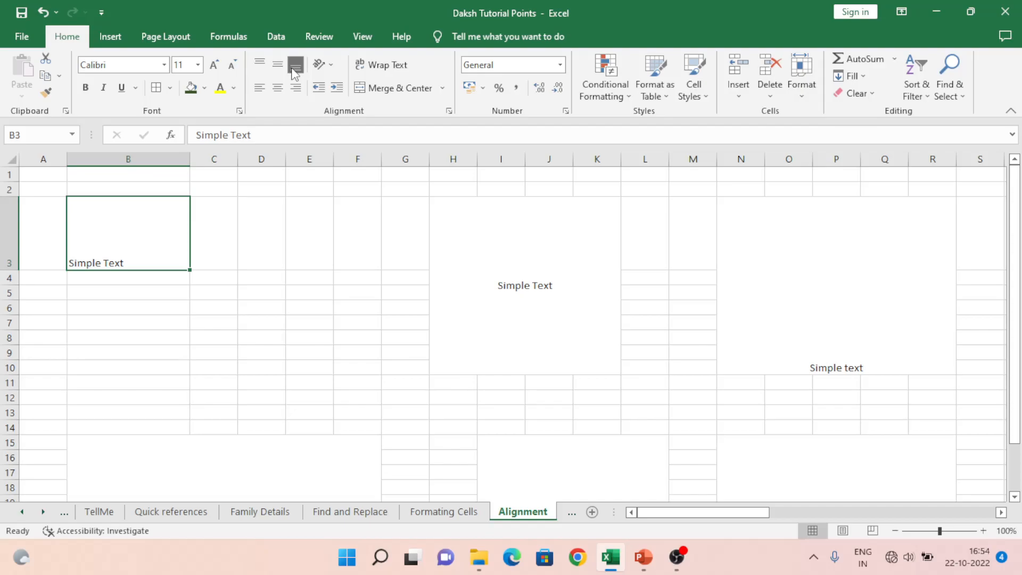
Step: Cycle B3's text through Left, Center and Right alignment, ending right-aligned
{"action": "left_click", "coordinate": [260, 90]}
{"action": "left_click", "coordinate": [277, 90]}
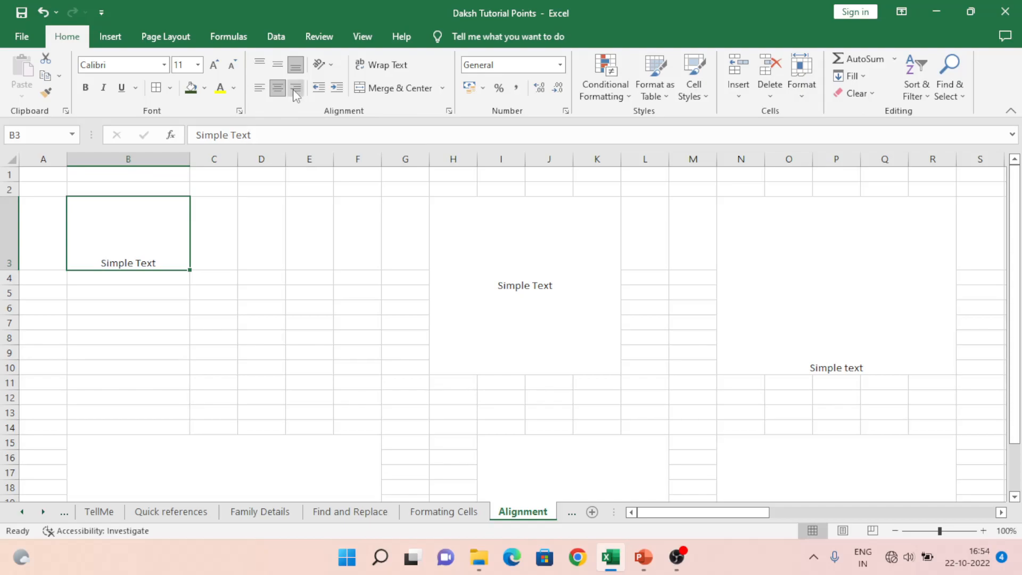
{"action": "left_click", "coordinate": [296, 90]}
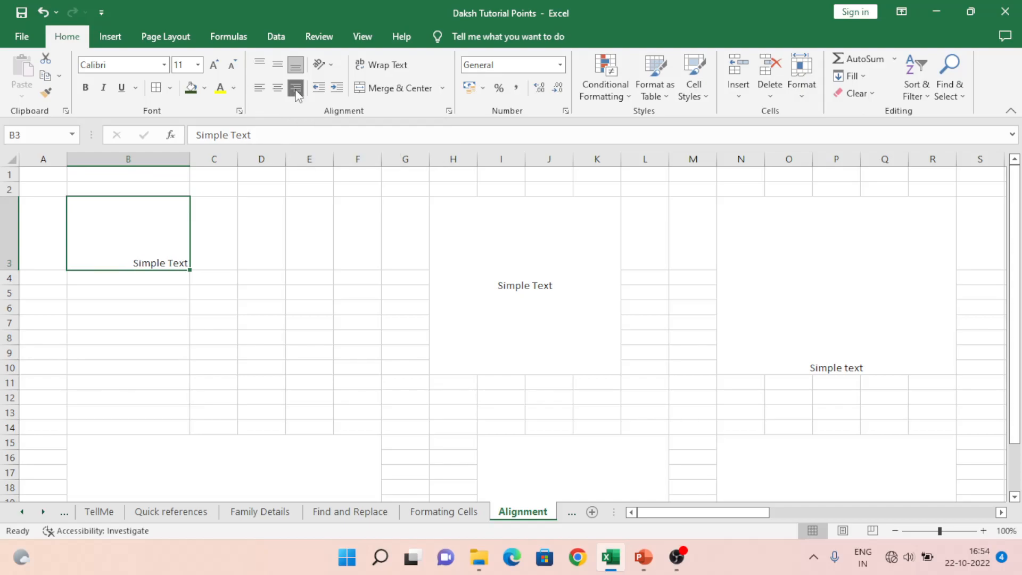
{"action": "left_click", "coordinate": [277, 91]}
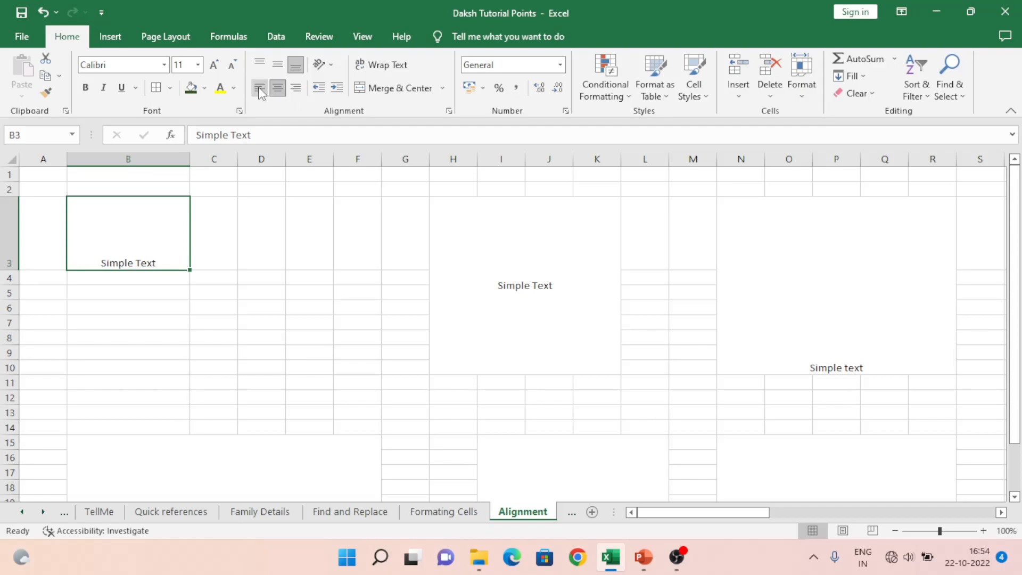
{"action": "left_click", "coordinate": [259, 90]}
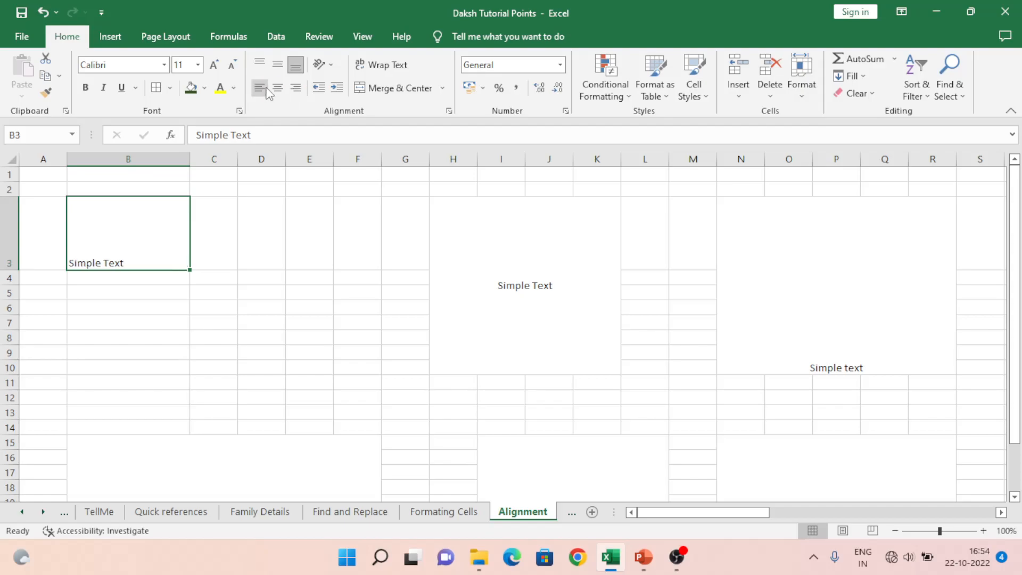
{"action": "left_click", "coordinate": [277, 91]}
{"action": "left_click", "coordinate": [296, 91]}
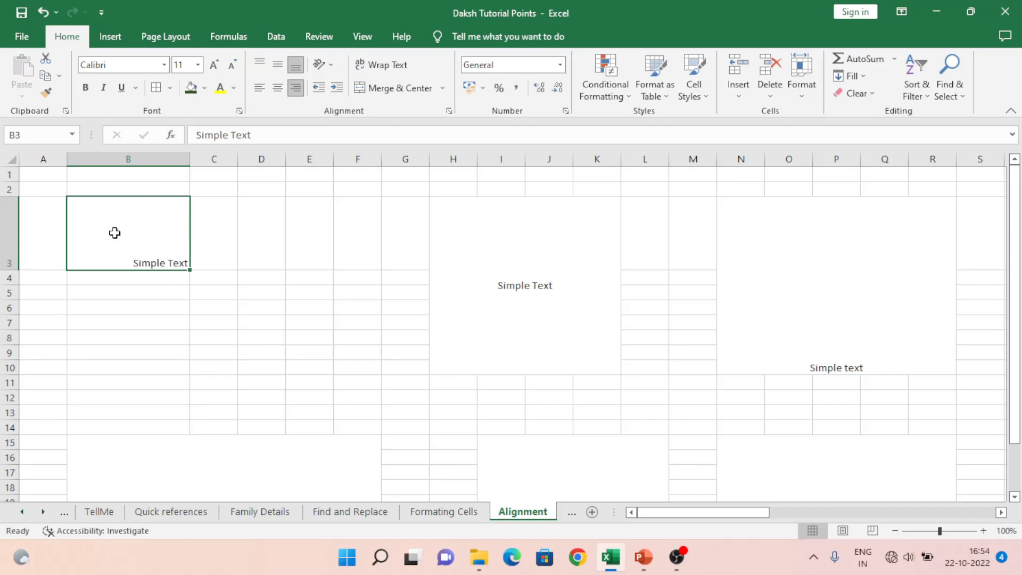
{"action": "left_click", "coordinate": [510, 301]}
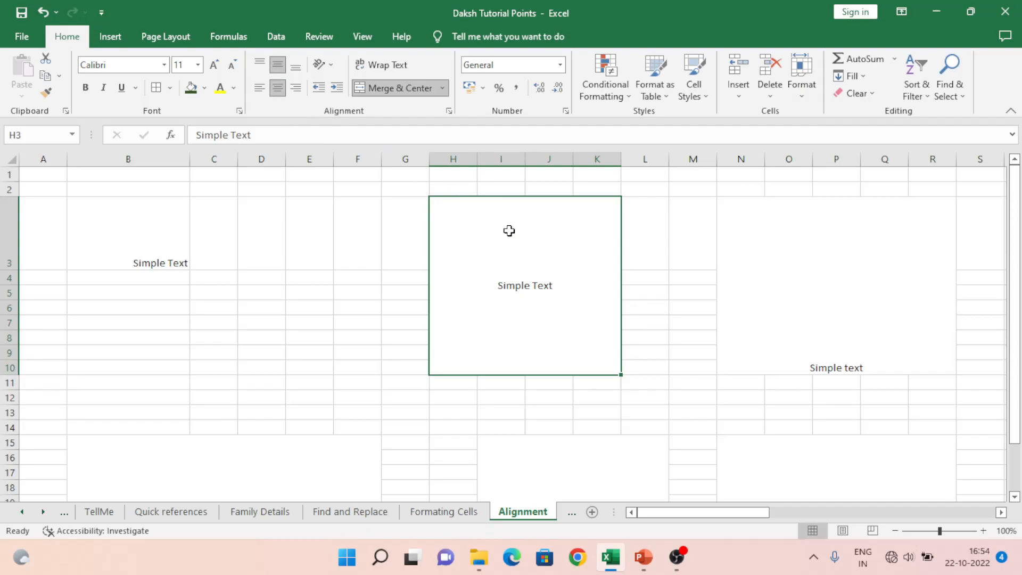
Step: Centre the merged Simple text block at N3 vertically and left-align it
{"action": "left_click", "coordinate": [812, 301]}
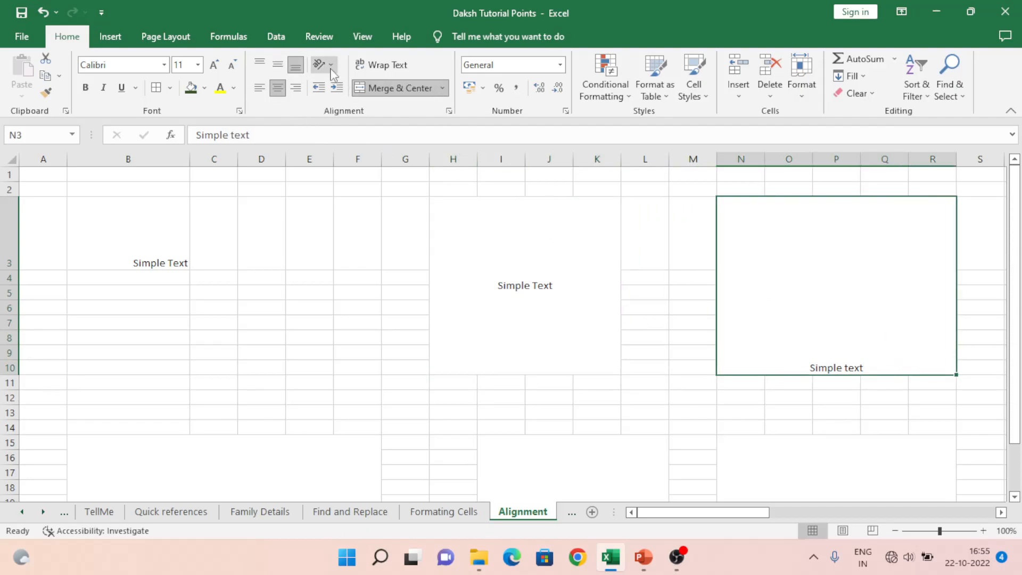
{"action": "left_click", "coordinate": [278, 66]}
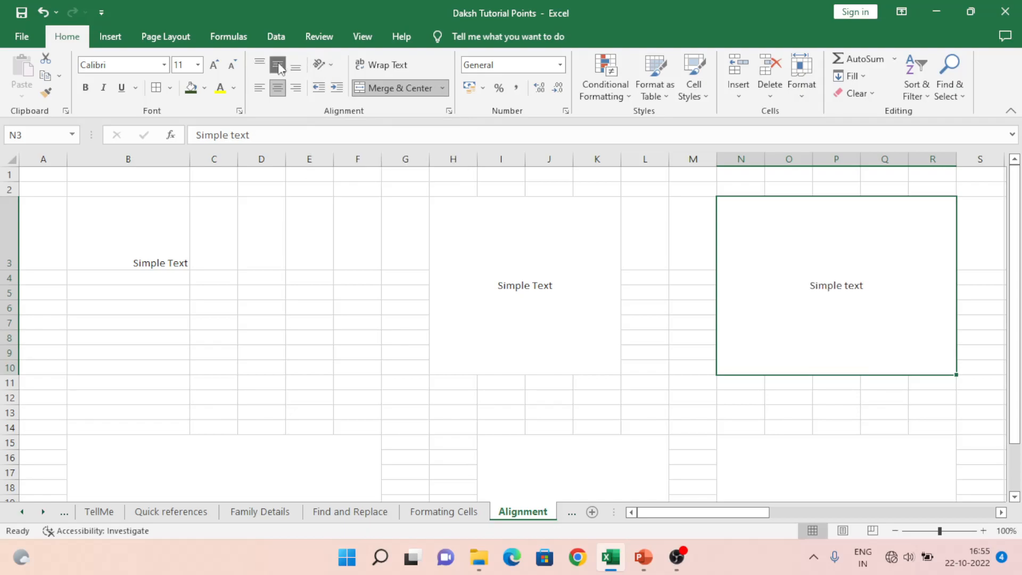
{"action": "left_click", "coordinate": [277, 88]}
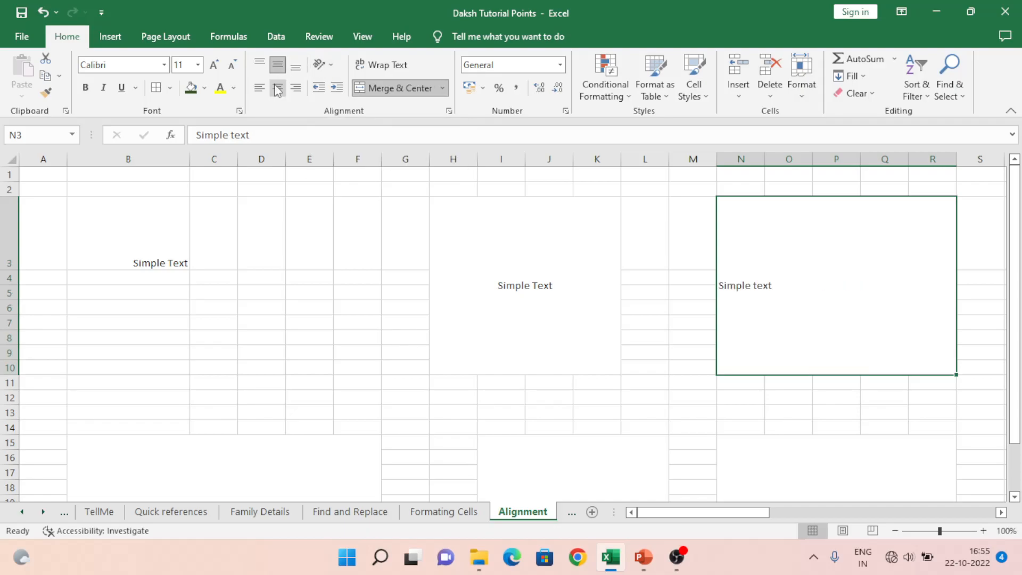
Step: Left-align B3's text, centre it vertically, and indent it one step
{"action": "left_click", "coordinate": [542, 259]}
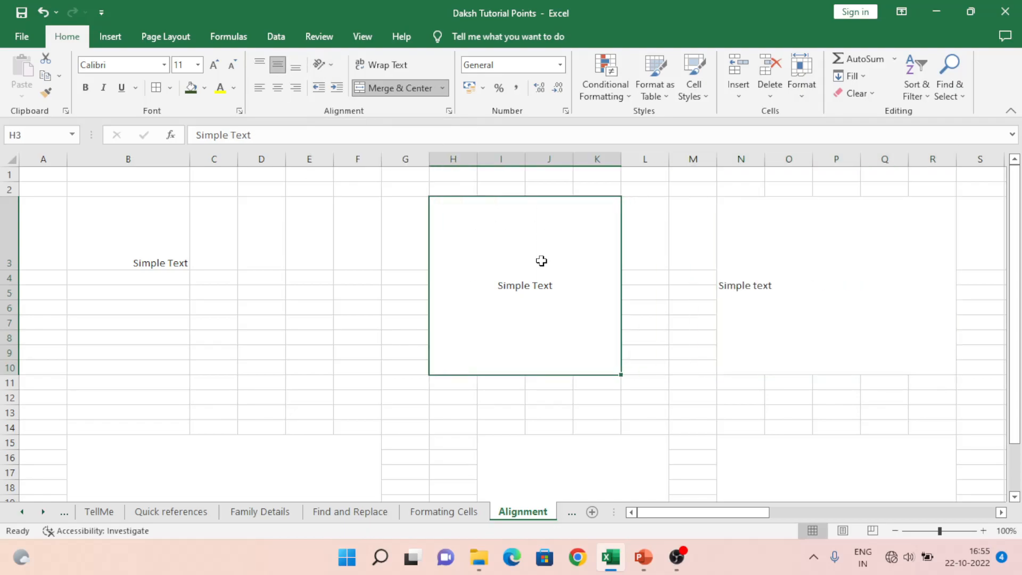
{"action": "left_click", "coordinate": [129, 229]}
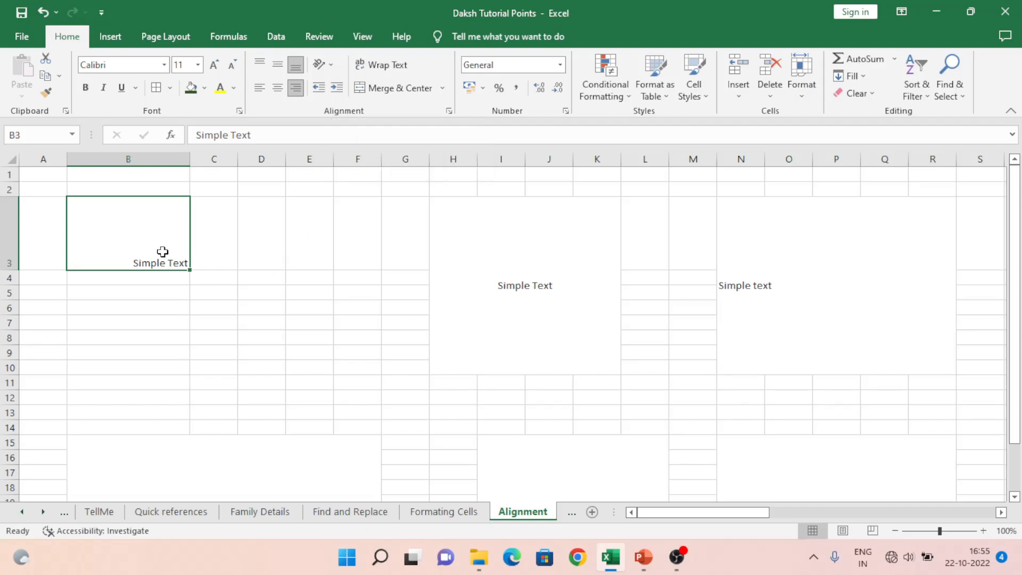
{"action": "left_click", "coordinate": [261, 87]}
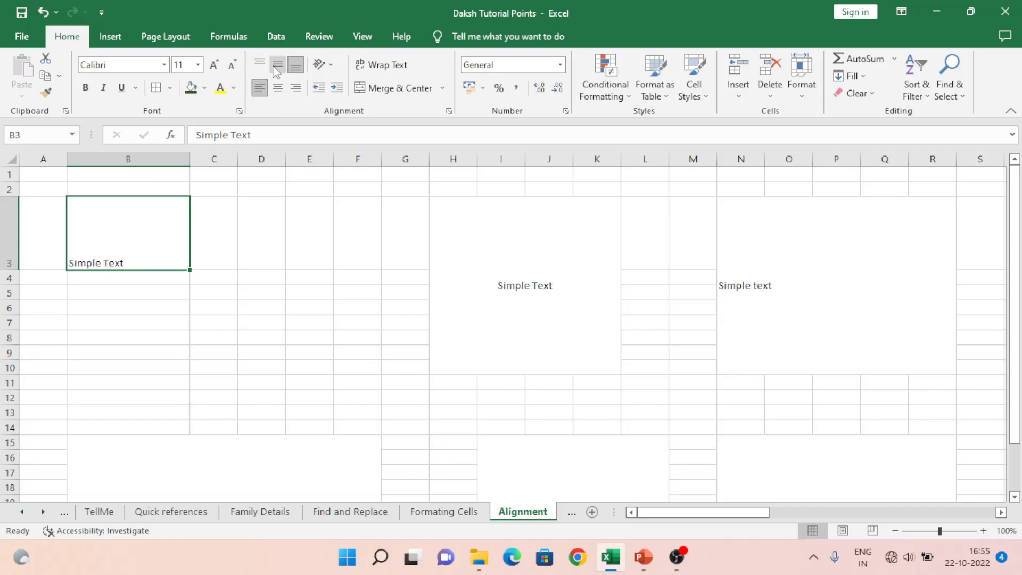
{"action": "left_click", "coordinate": [277, 65]}
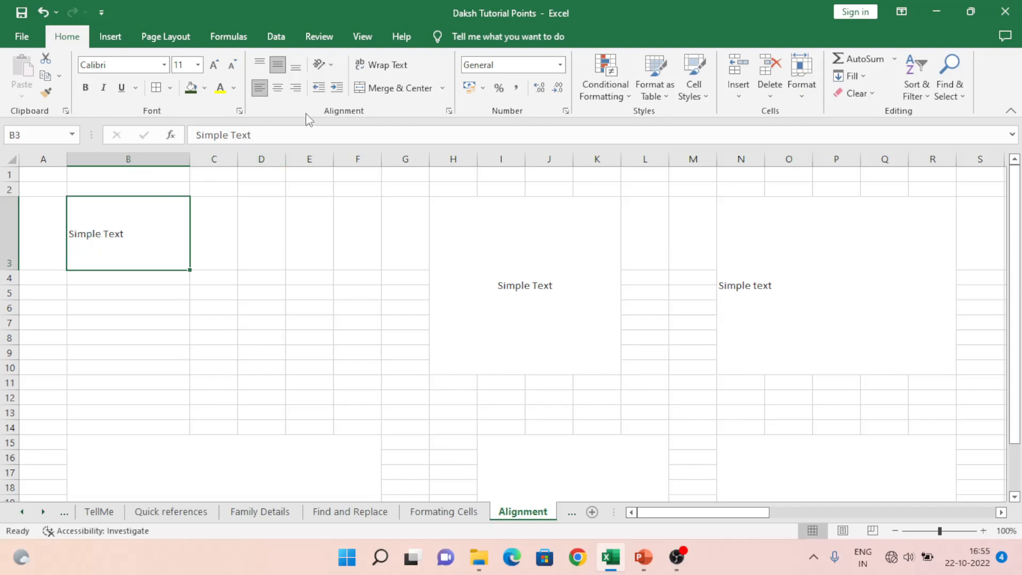
{"action": "left_click", "coordinate": [335, 88]}
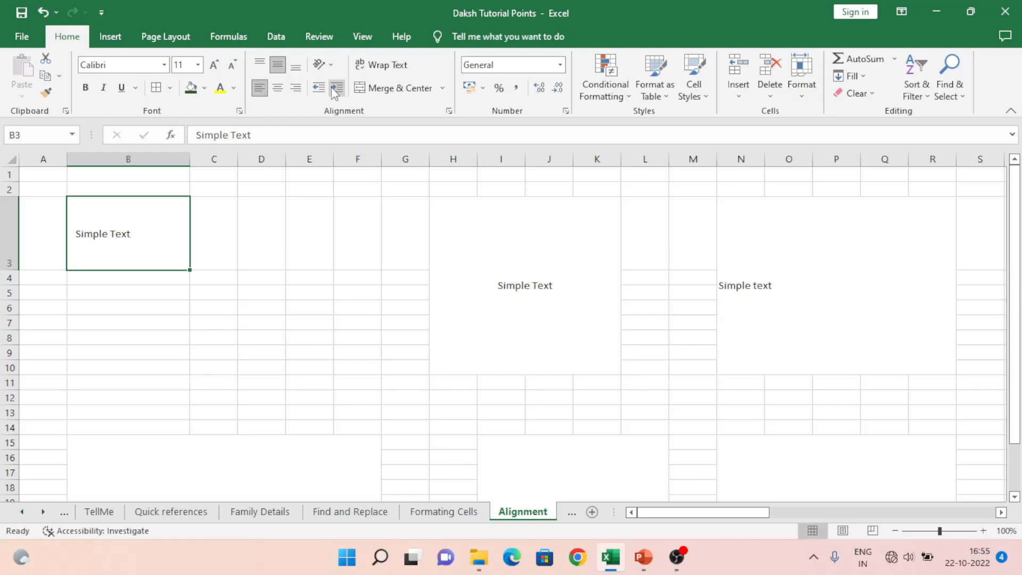
{"action": "left_click", "coordinate": [336, 90]}
{"action": "left_click", "coordinate": [335, 89]}
{"action": "left_click", "coordinate": [318, 90]}
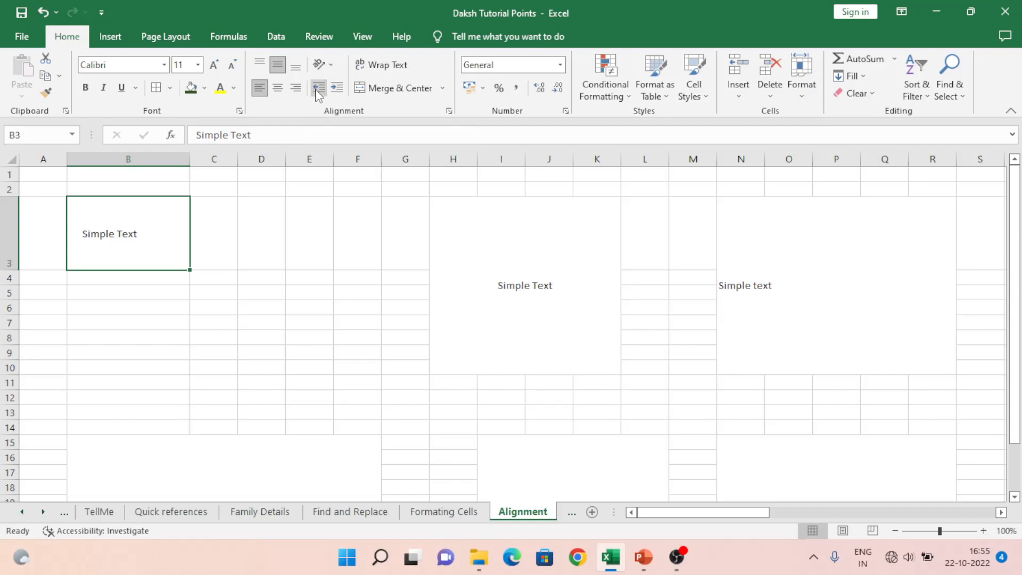
{"action": "left_click", "coordinate": [318, 90]}
{"action": "left_click", "coordinate": [318, 89]}
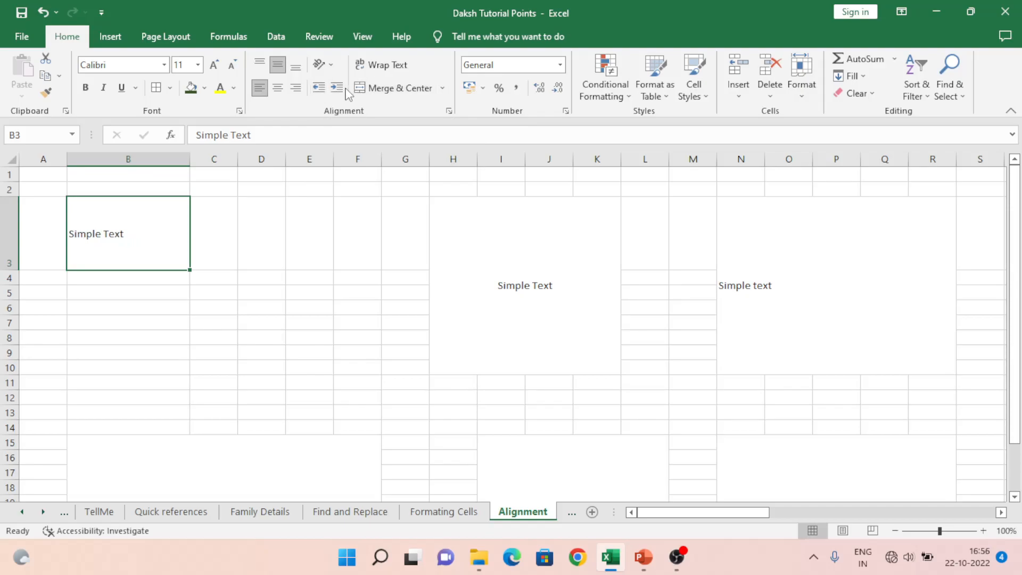
{"action": "left_click", "coordinate": [337, 88]}
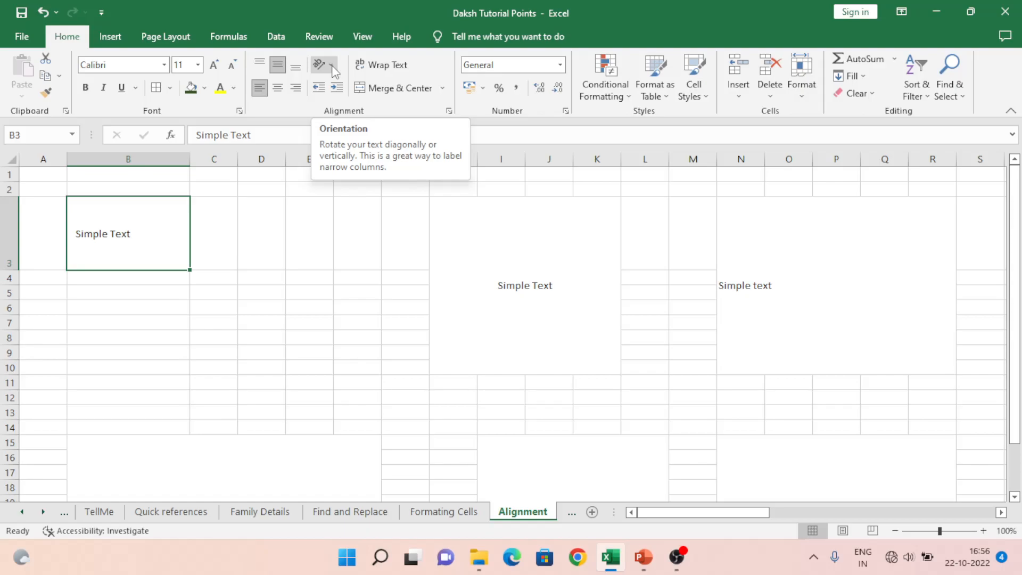
Step: Browse the Orientation choices twice, closing them without applying any rotation to B2
{"action": "left_click", "coordinate": [332, 66]}
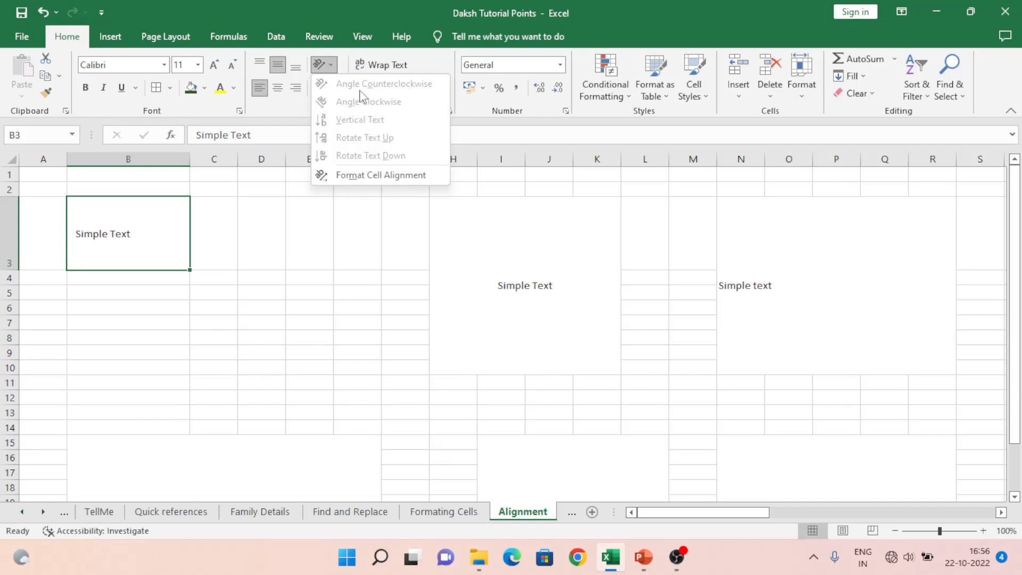
{"action": "left_click", "coordinate": [260, 246]}
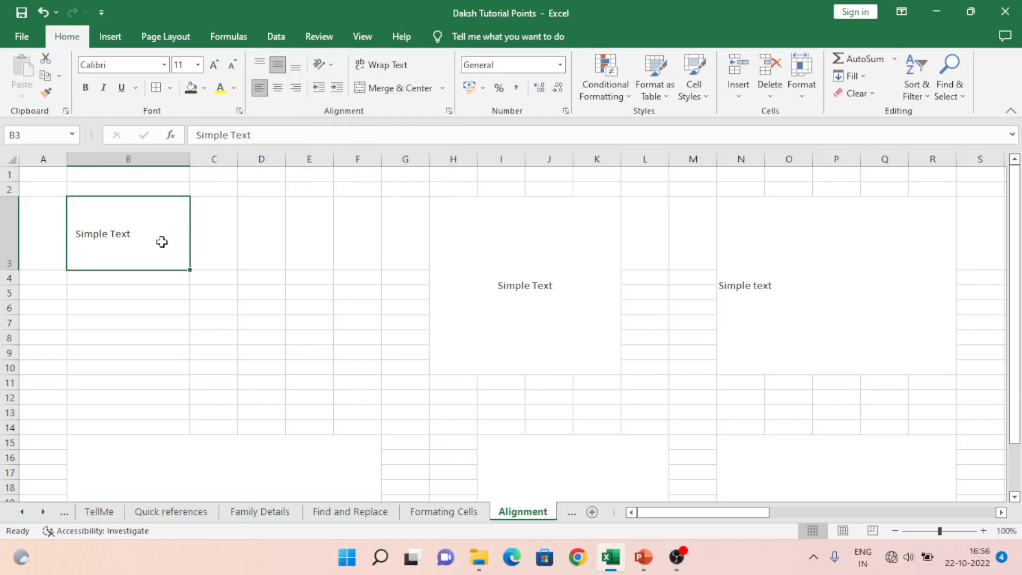
{"action": "left_click", "coordinate": [331, 69]}
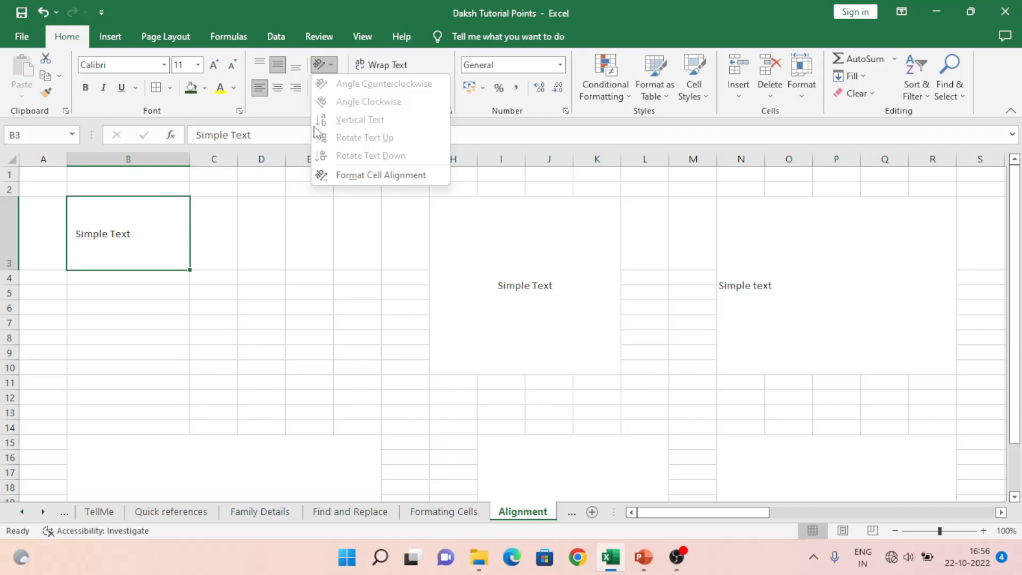
{"action": "left_click", "coordinate": [171, 222]}
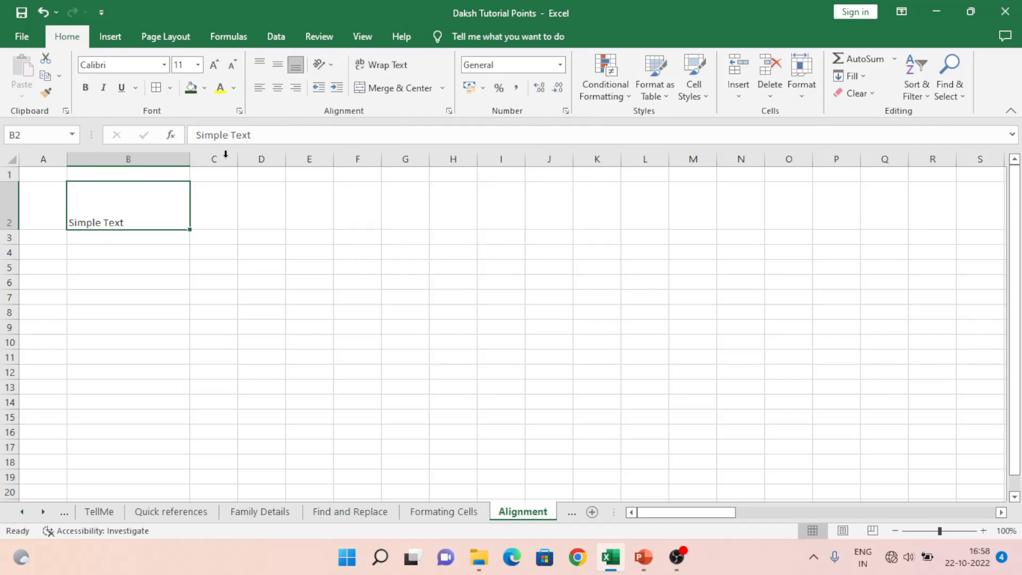
Step: Try Angle Counterclockwise, then Angle Clockwise, then Vertical Text on B2's Simple Text
{"action": "left_click", "coordinate": [335, 66]}
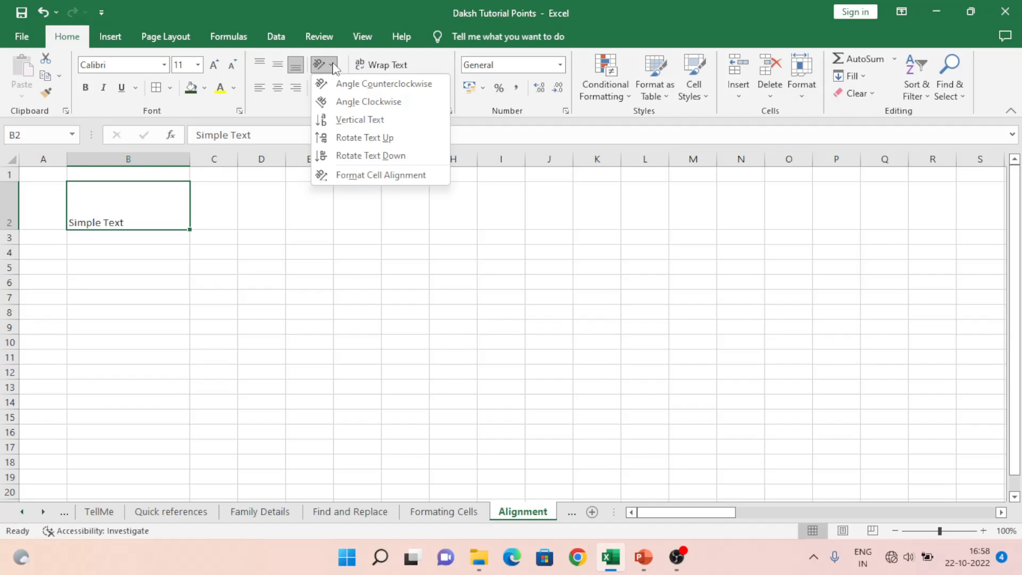
{"action": "left_click", "coordinate": [353, 85]}
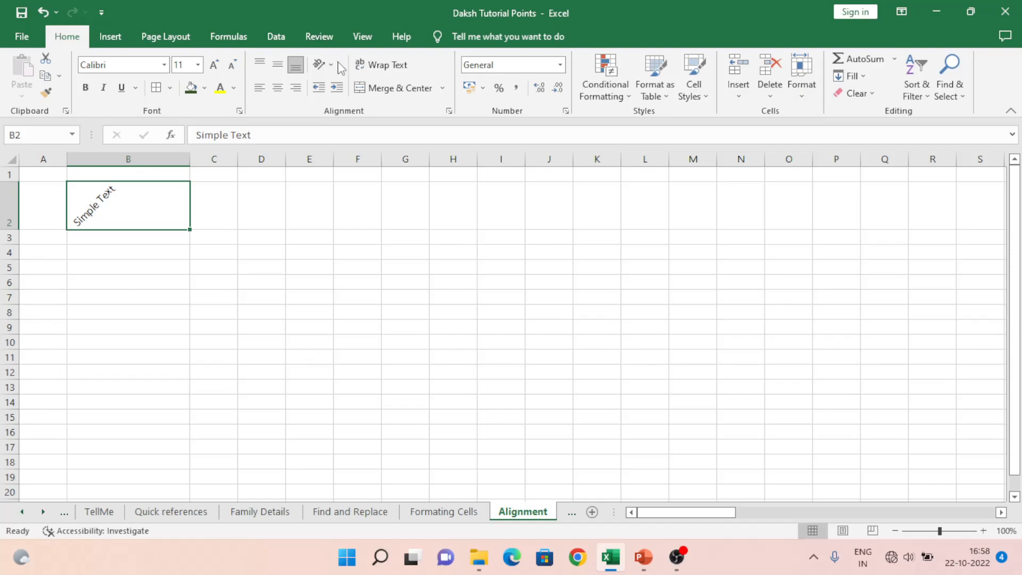
{"action": "left_click", "coordinate": [332, 65]}
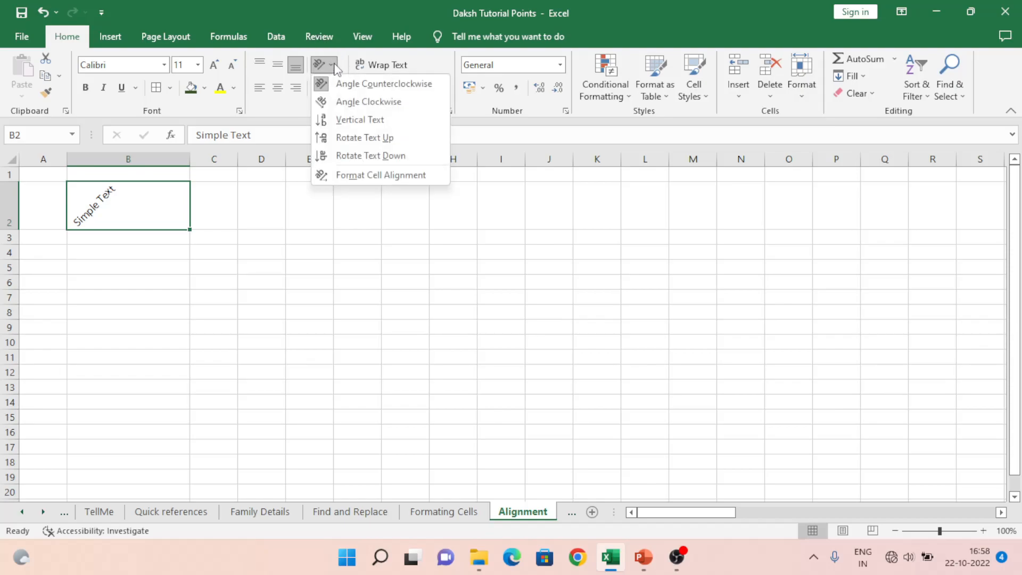
{"action": "left_click", "coordinate": [355, 102]}
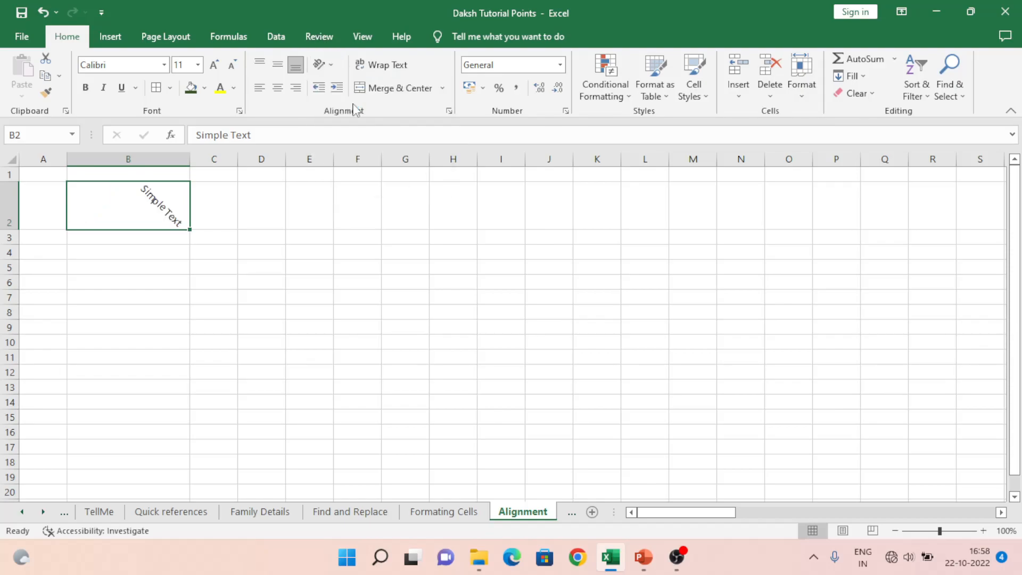
{"action": "left_click", "coordinate": [331, 66]}
{"action": "left_click", "coordinate": [352, 121]}
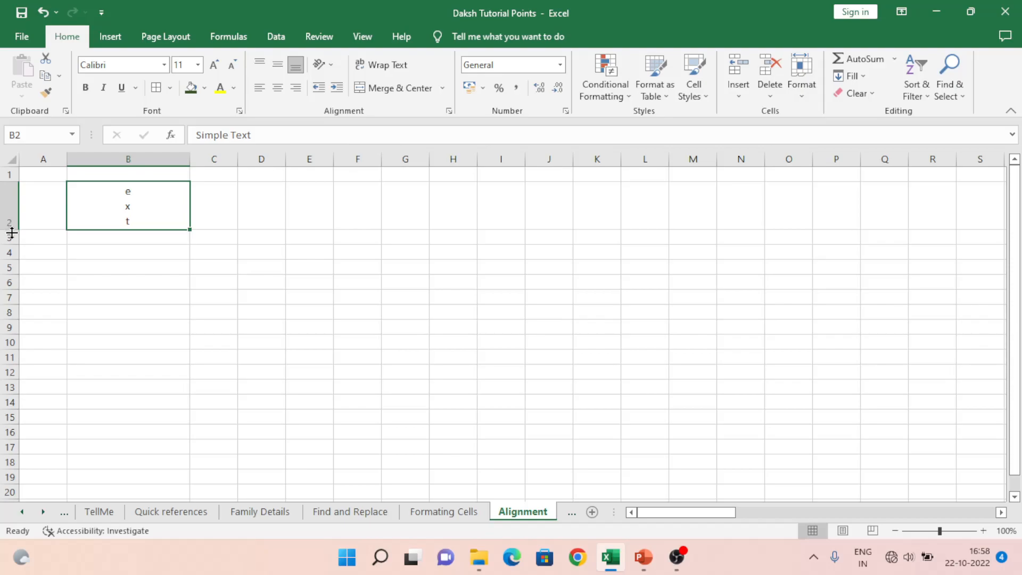
Step: Drag row 2 much taller, then apply Rotate Text Up and finally Rotate Text Down
{"action": "left_click_drag", "start_coordinate": [11, 230], "coordinate": [11, 396]}
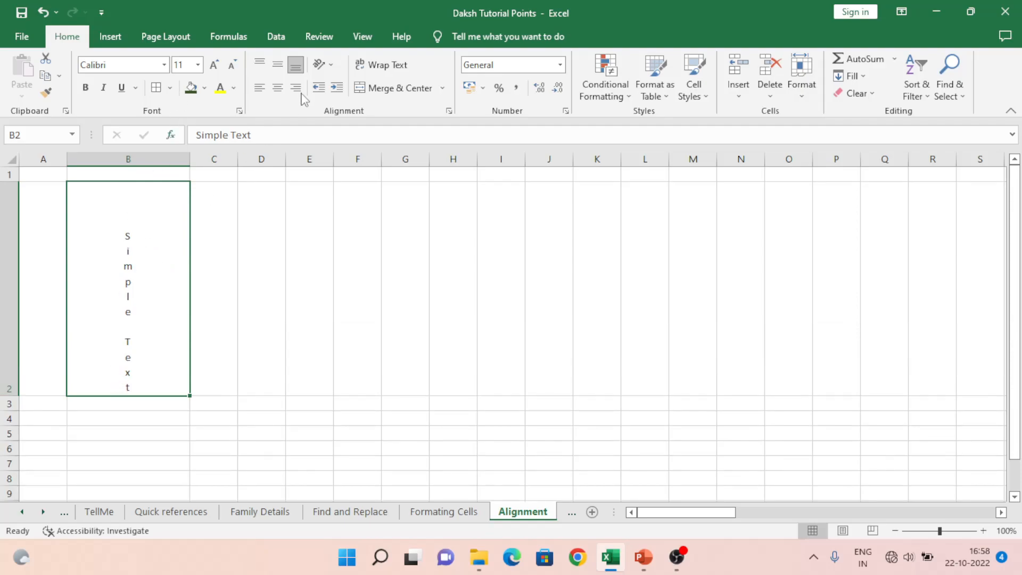
{"action": "left_click", "coordinate": [322, 64]}
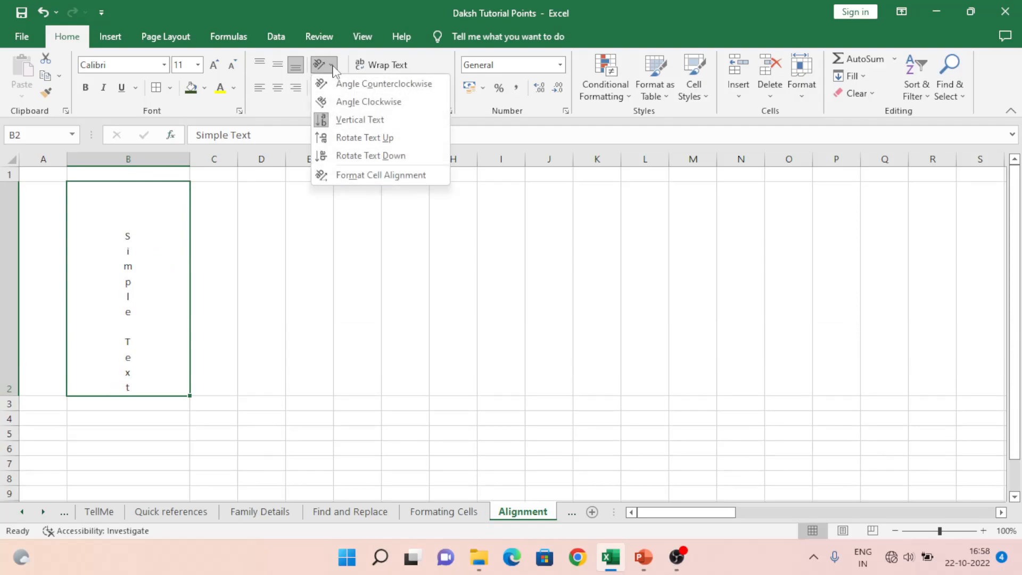
{"action": "left_click", "coordinate": [360, 143]}
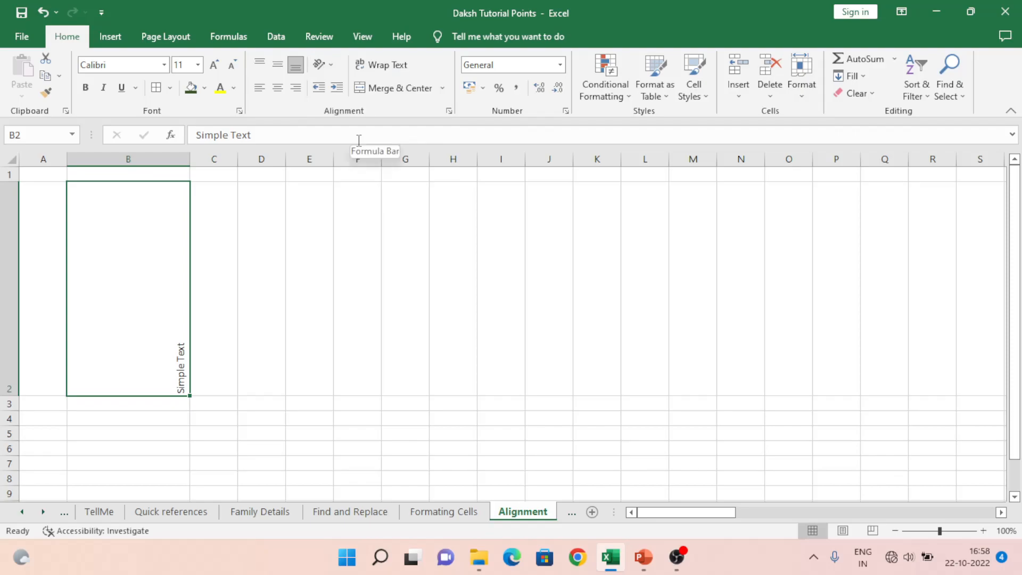
{"action": "left_click", "coordinate": [334, 66]}
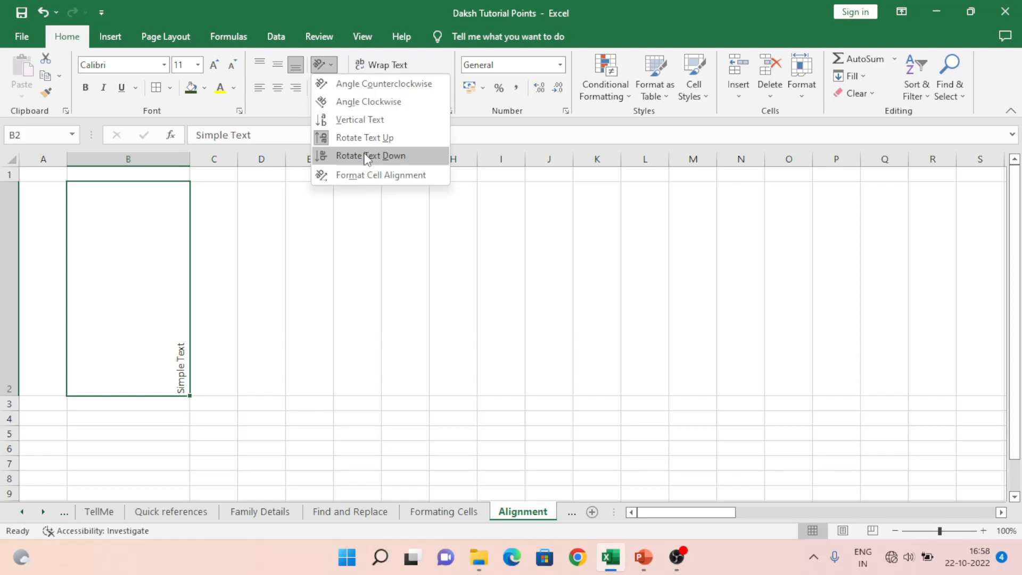
{"action": "left_click", "coordinate": [366, 156]}
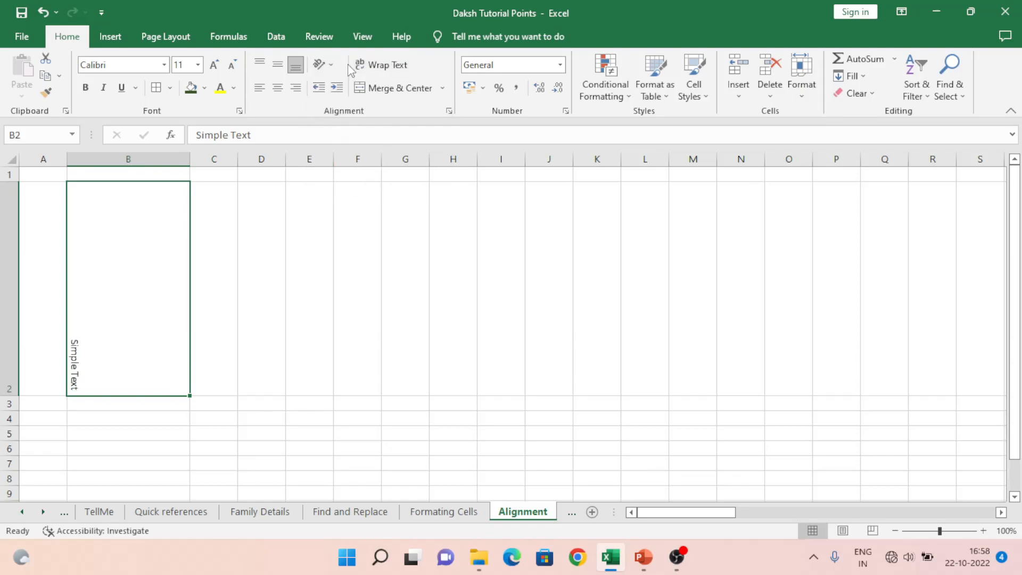
{"action": "left_click", "coordinate": [333, 66]}
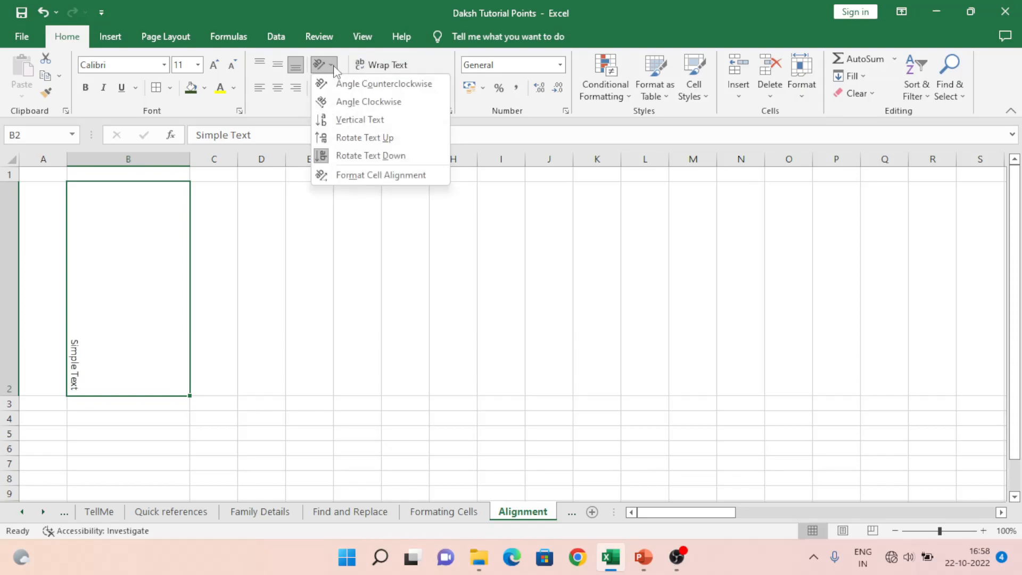
Step: Set B2's orientation to -2 degrees in the Format Cells alignment settings
{"action": "left_click", "coordinate": [385, 178]}
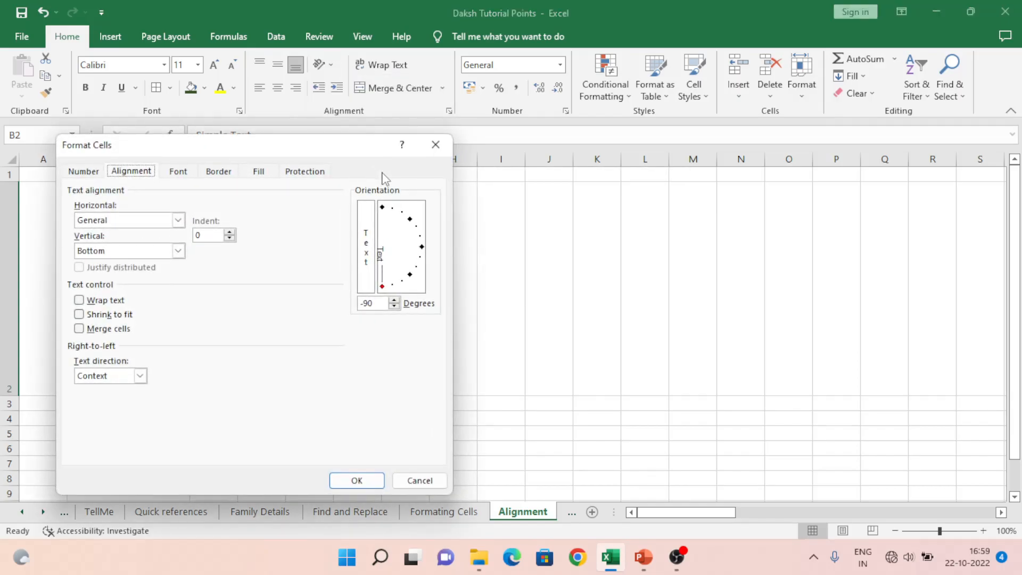
{"action": "left_click_drag", "start_coordinate": [273, 152], "coordinate": [506, 131]}
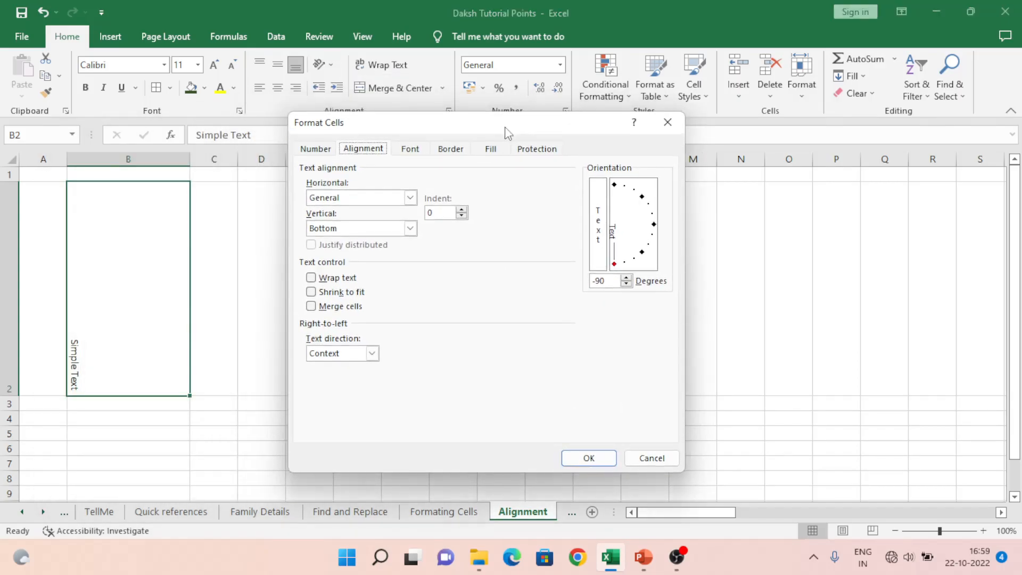
{"action": "left_click", "coordinate": [615, 264]}
{"action": "left_click_drag", "start_coordinate": [614, 265], "coordinate": [662, 232]}
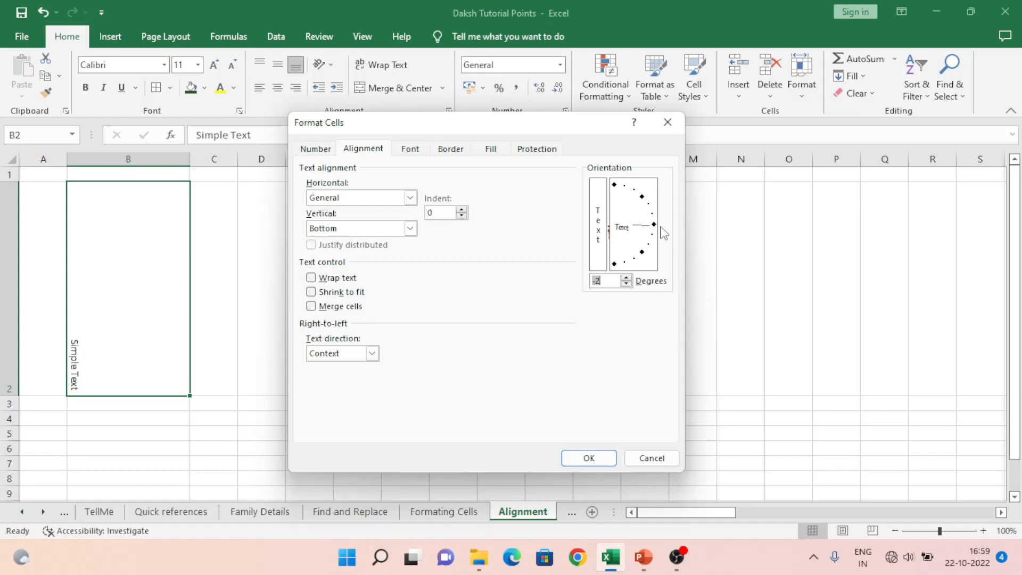
{"action": "left_click", "coordinate": [585, 457]}
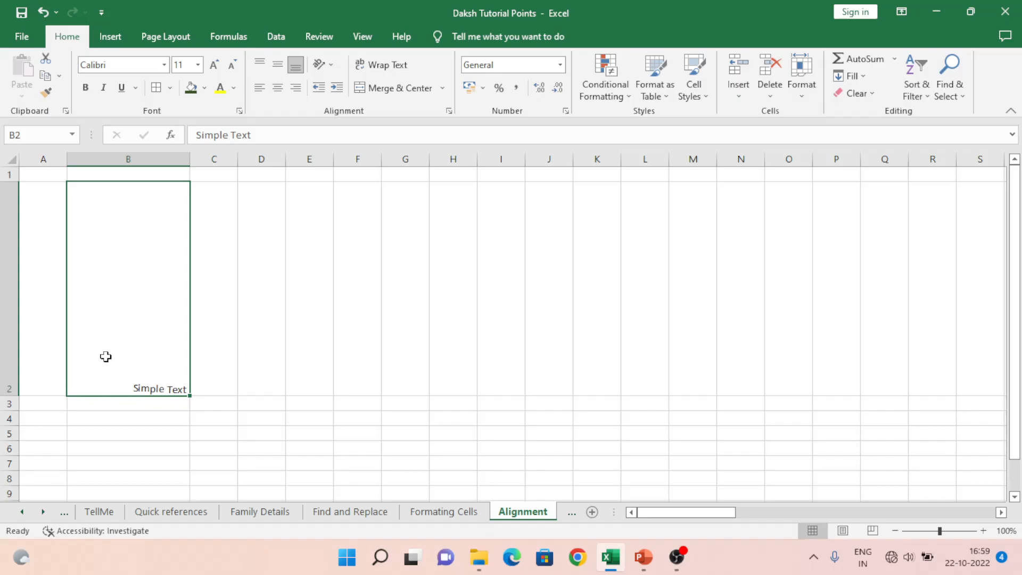
Step: Reset B2's rotation to 0 degrees in the Format Cells alignment settings
{"action": "left_click", "coordinate": [331, 67]}
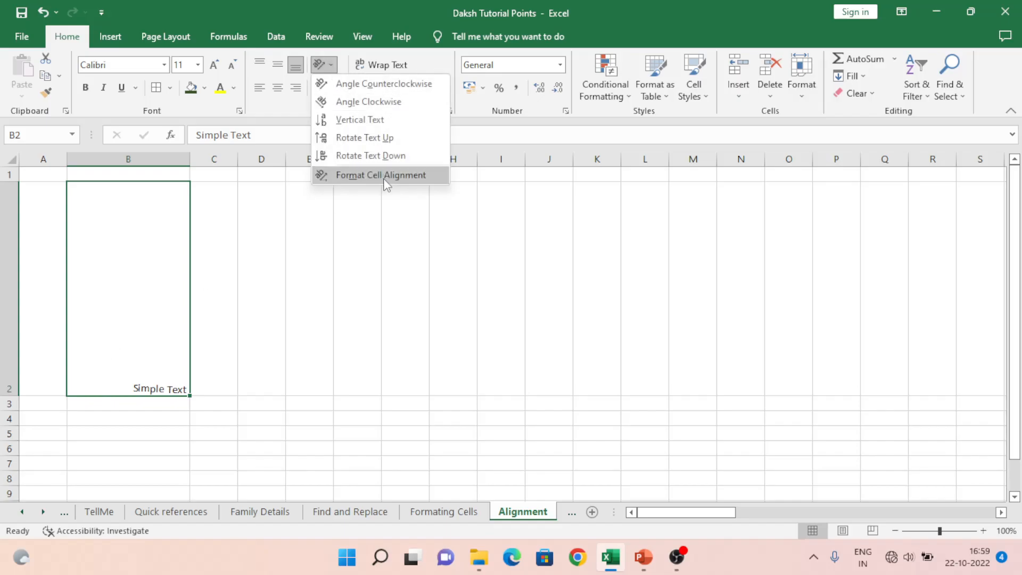
{"action": "left_click", "coordinate": [381, 175]}
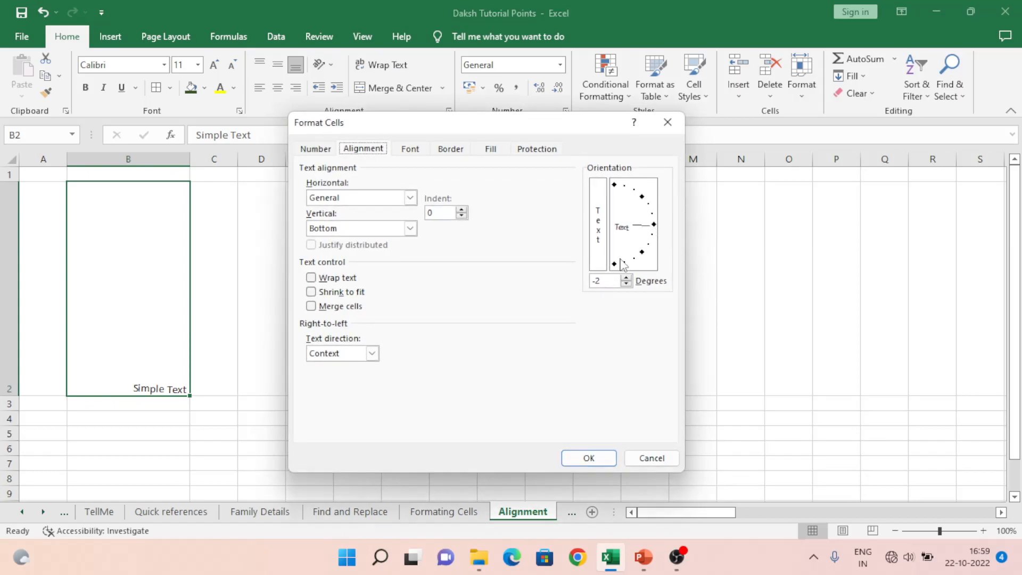
{"action": "left_click", "coordinate": [604, 279]}
{"action": "key", "text": "BackSpace"}
{"action": "key", "text": "BackSpace"}
{"action": "type", "text": "0"}
{"action": "key", "text": "Return"}
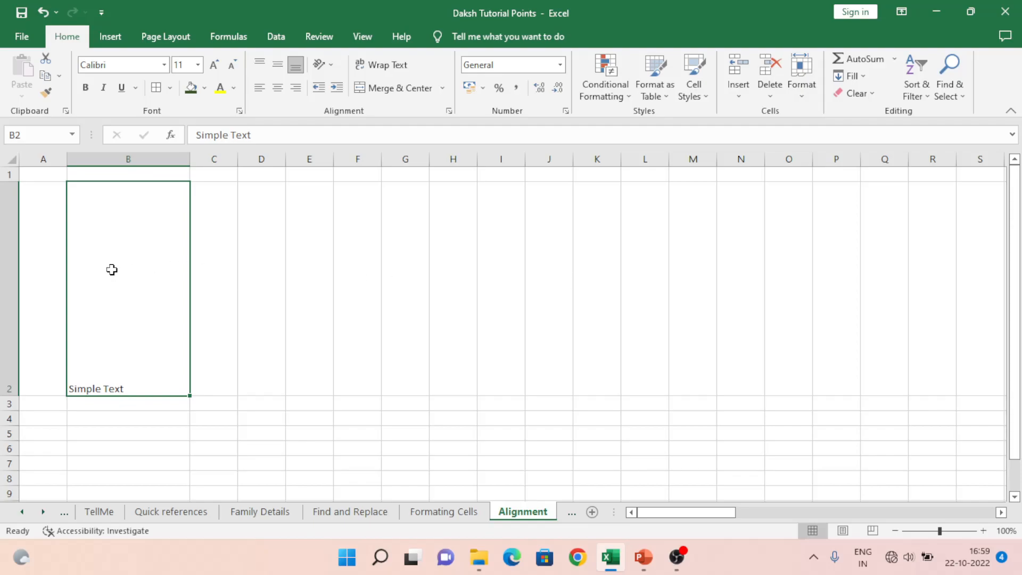
Step: Try 175 degrees, dismiss the out-of-range warning, and rotate B2 to 90 degrees instead
{"action": "left_click", "coordinate": [335, 68]}
{"action": "left_click", "coordinate": [376, 173]}
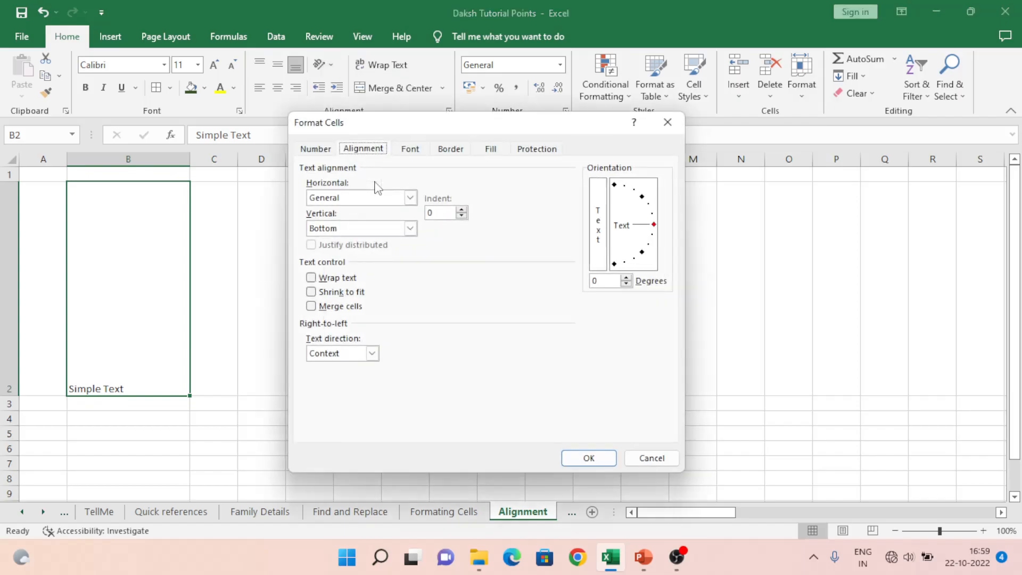
{"action": "left_click", "coordinate": [609, 282]}
{"action": "key", "text": "BackSpace"}
{"action": "type", "text": "175"}
{"action": "key", "text": "Return"}
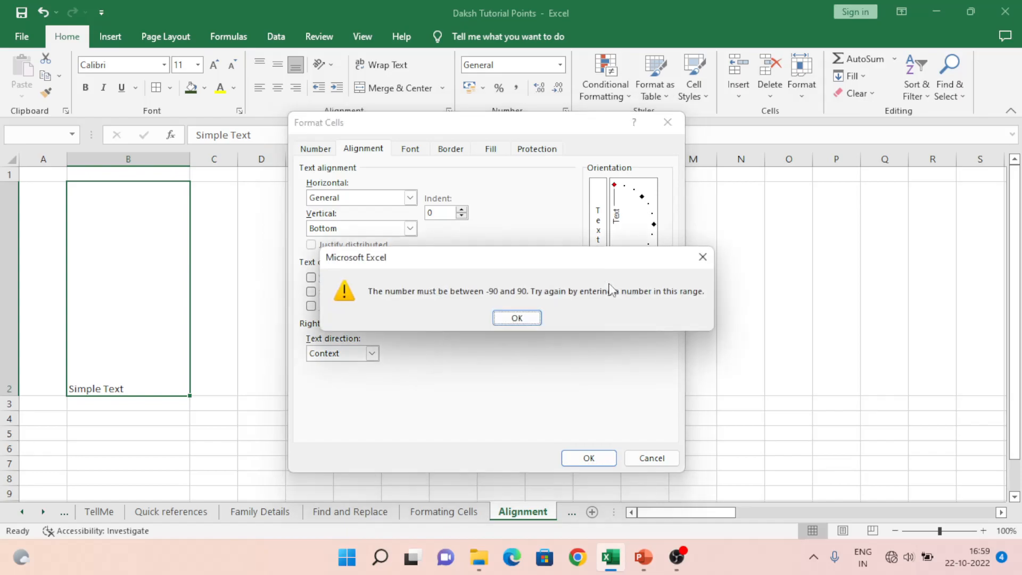
{"action": "left_click", "coordinate": [516, 319]}
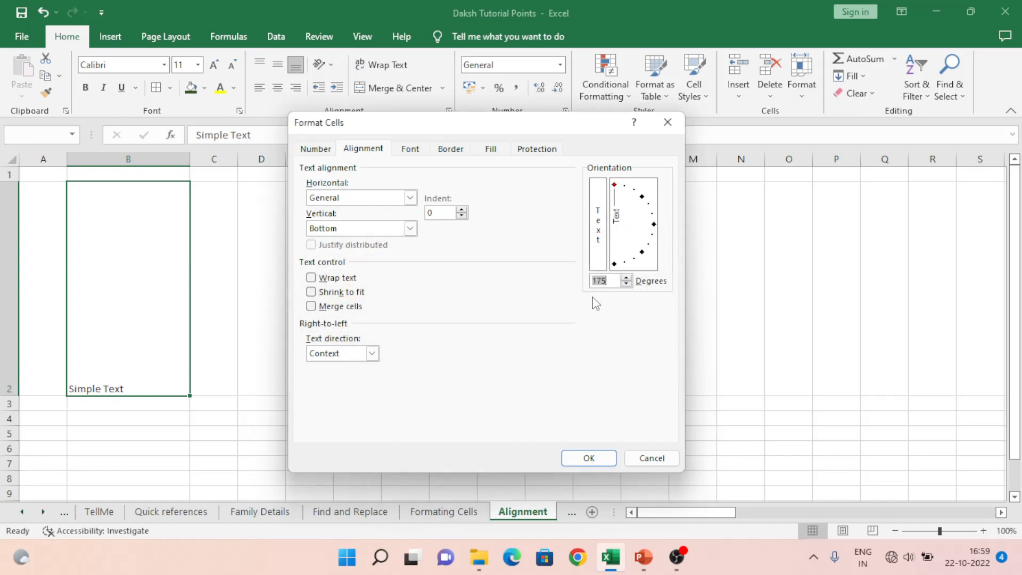
{"action": "type", "text": "90"}
{"action": "key", "text": "Return"}
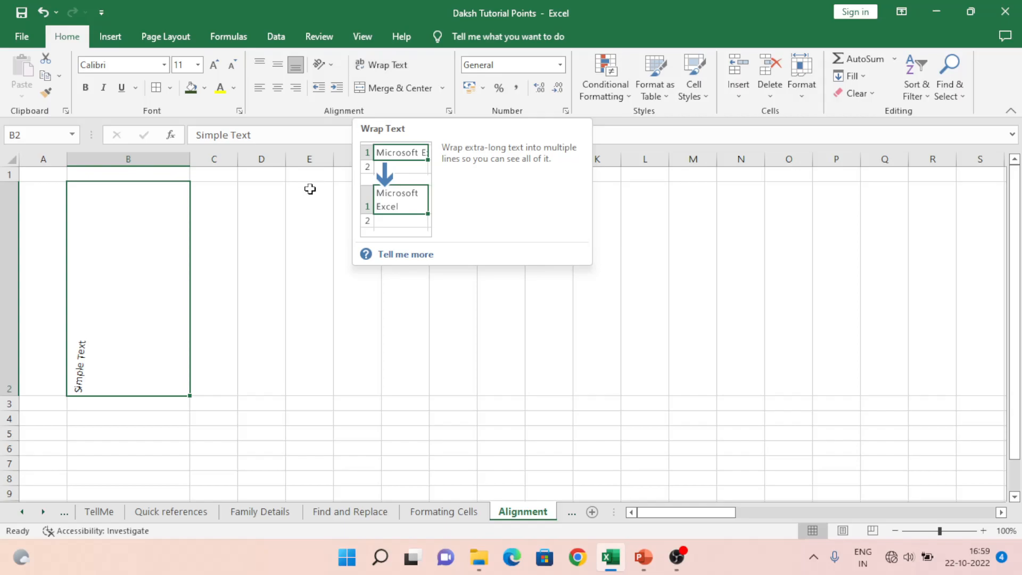
Step: Delete row 2 with the rotated text and widen column B to about 22.71
{"action": "key", "text": "shift+space"}
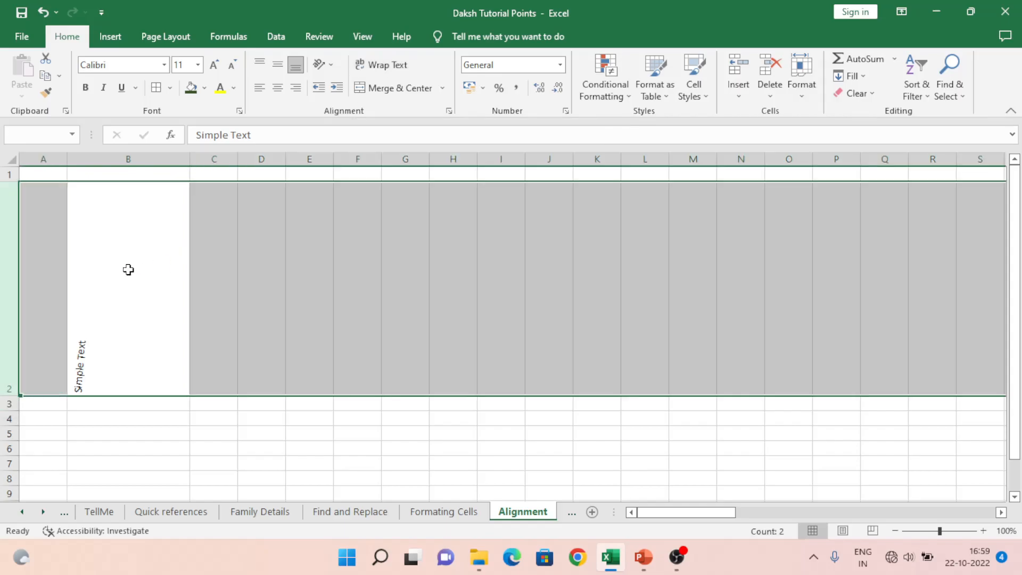
{"action": "key", "text": "ctrl+minus"}
{"action": "key", "text": "Down"}
{"action": "key", "text": "Up"}
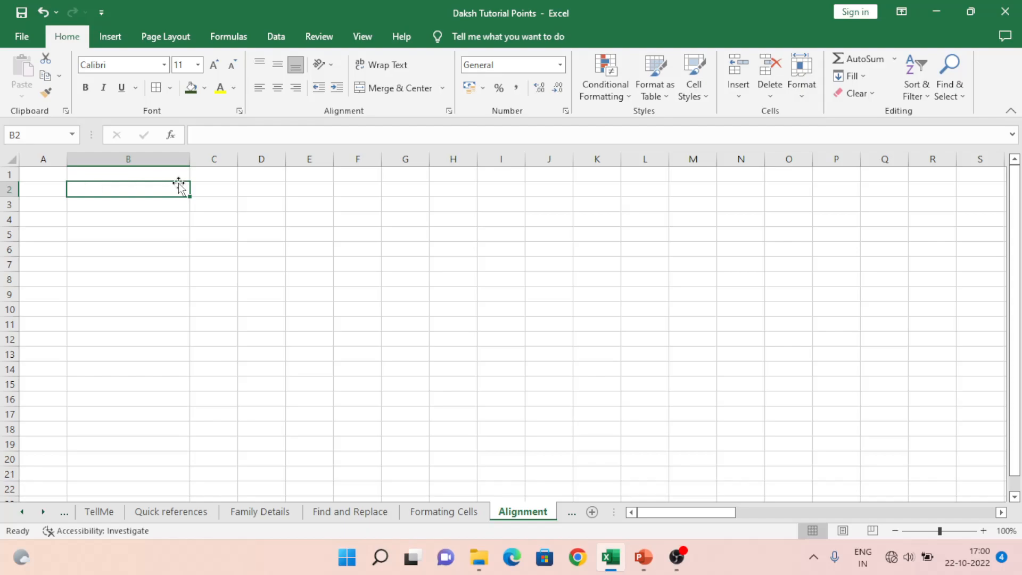
{"action": "left_click_drag", "start_coordinate": [189, 159], "coordinate": [289, 158]}
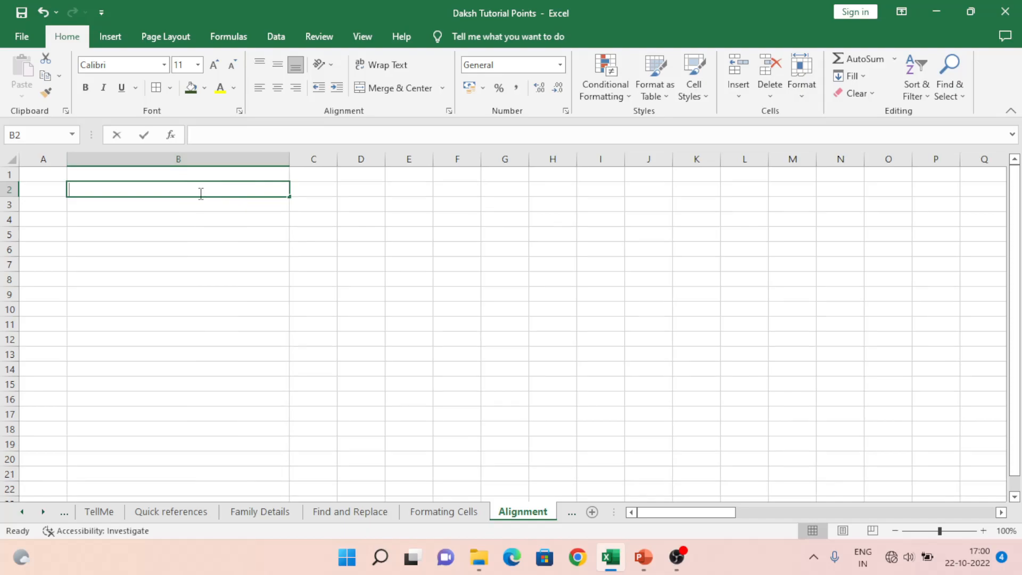
Step: Enter 'This text will be more words and it will not fit in to Column' in B2
{"action": "type", "text": "This tex"}
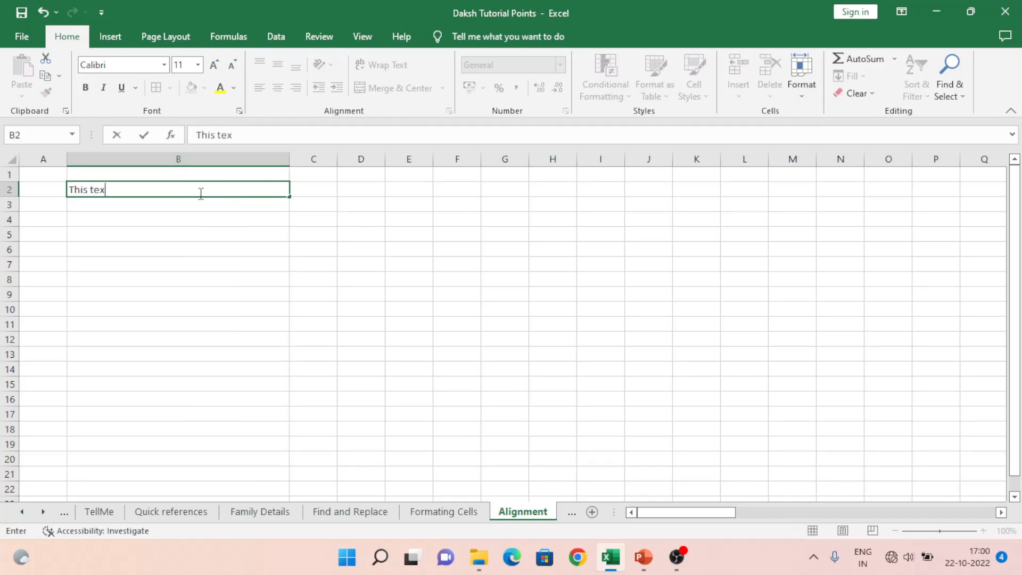
{"action": "type", "text": "t will be more"}
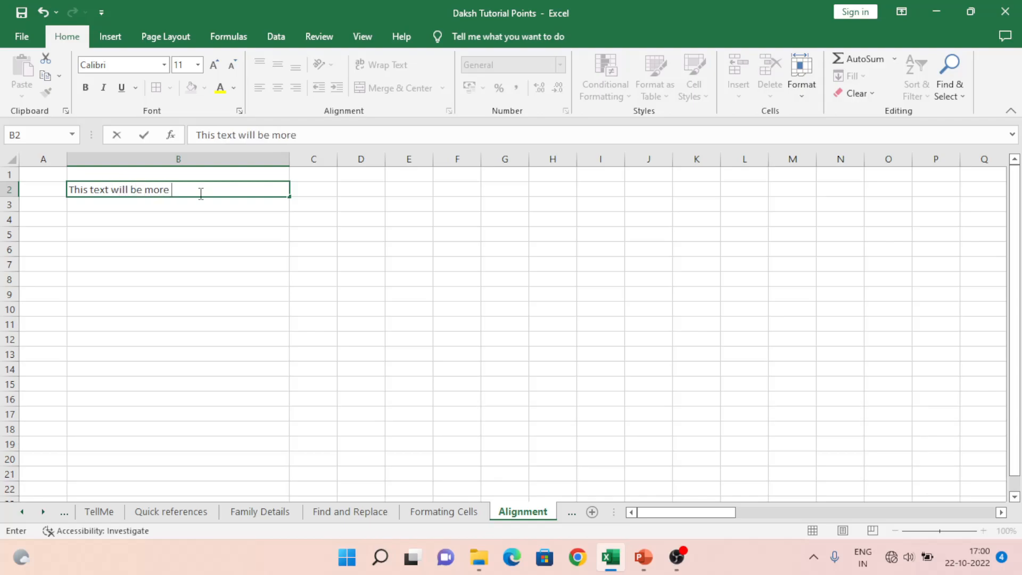
{"action": "type", "text": " w"}
{"action": "type", "text": "ords and "}
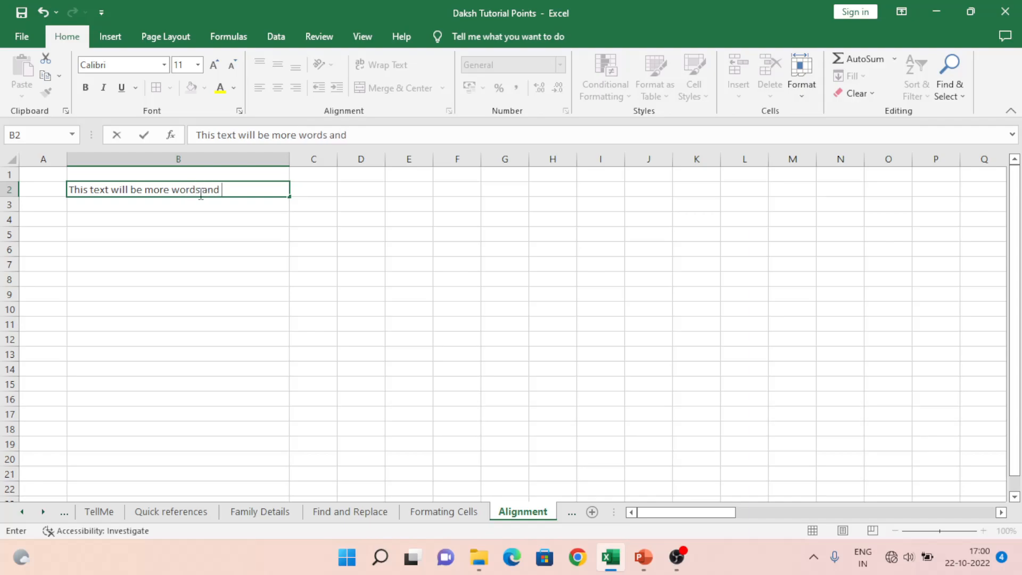
{"action": "type", "text": "it will not "}
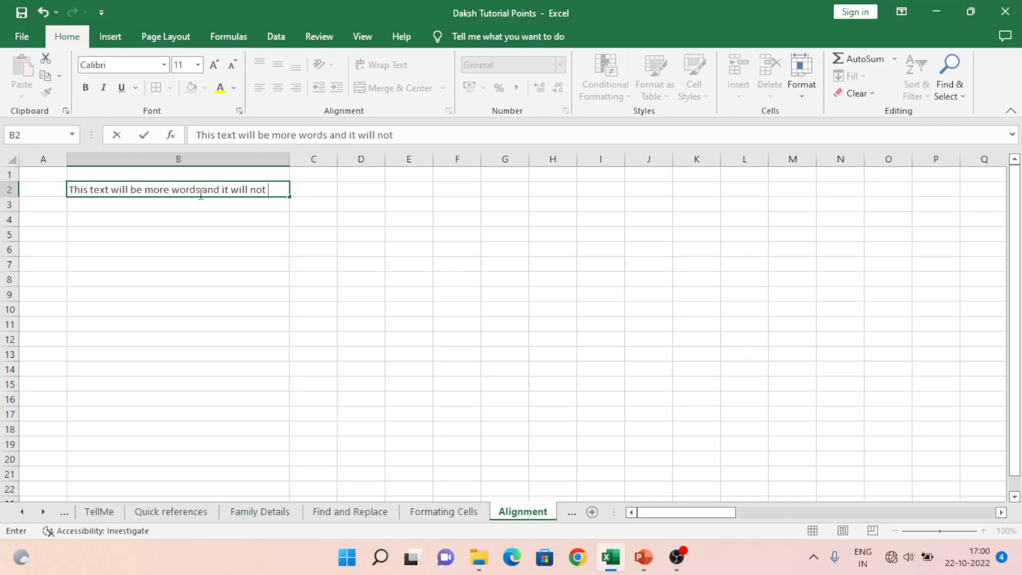
{"action": "type", "text": "fit in to Column"}
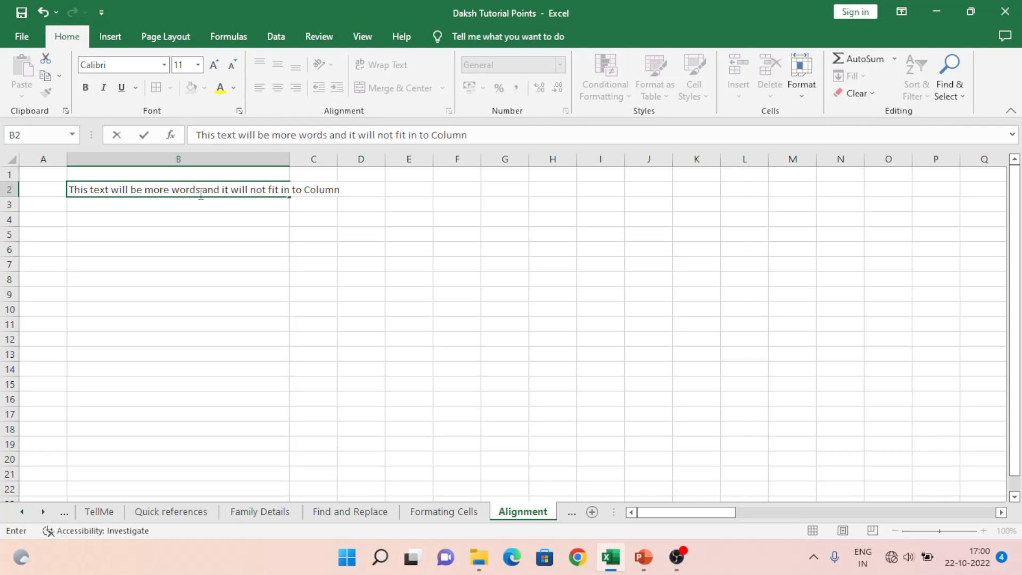
{"action": "key", "text": "Return"}
{"action": "left_click", "coordinate": [199, 193]}
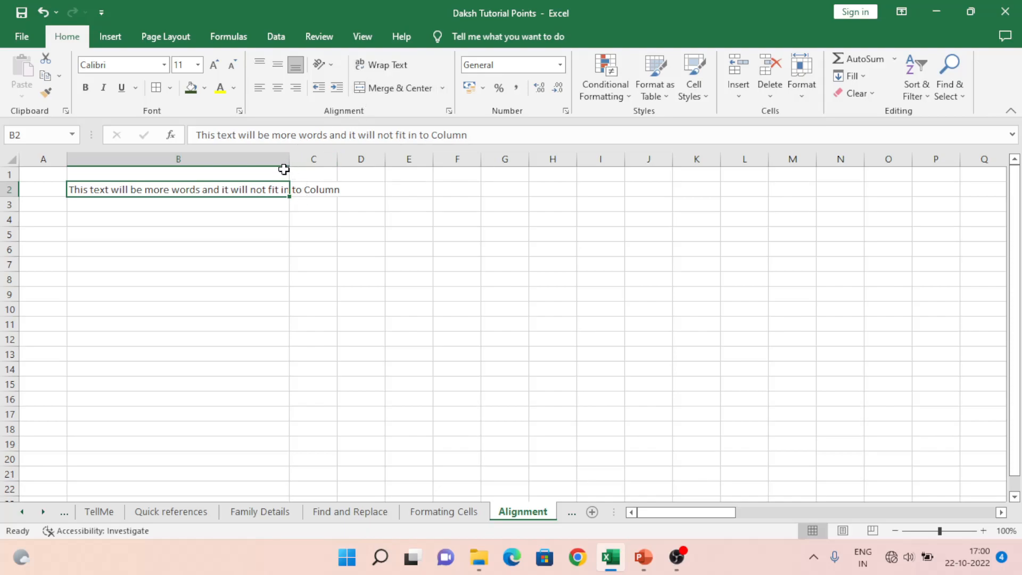
Step: Copy B2's sentence and paste it at the end so the text appears twice
{"action": "double_click", "coordinate": [257, 189]}
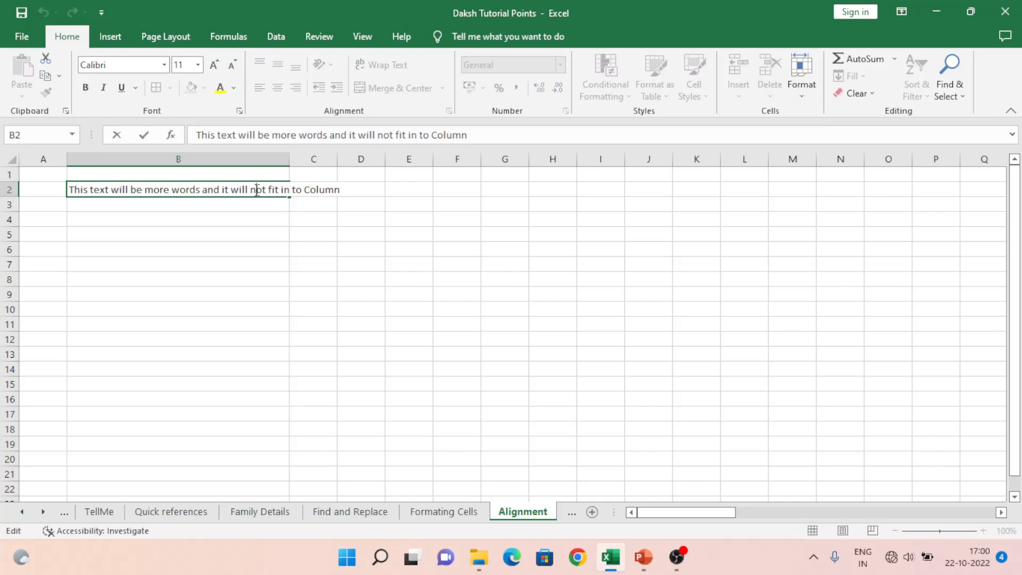
{"action": "key", "text": "ctrl+a"}
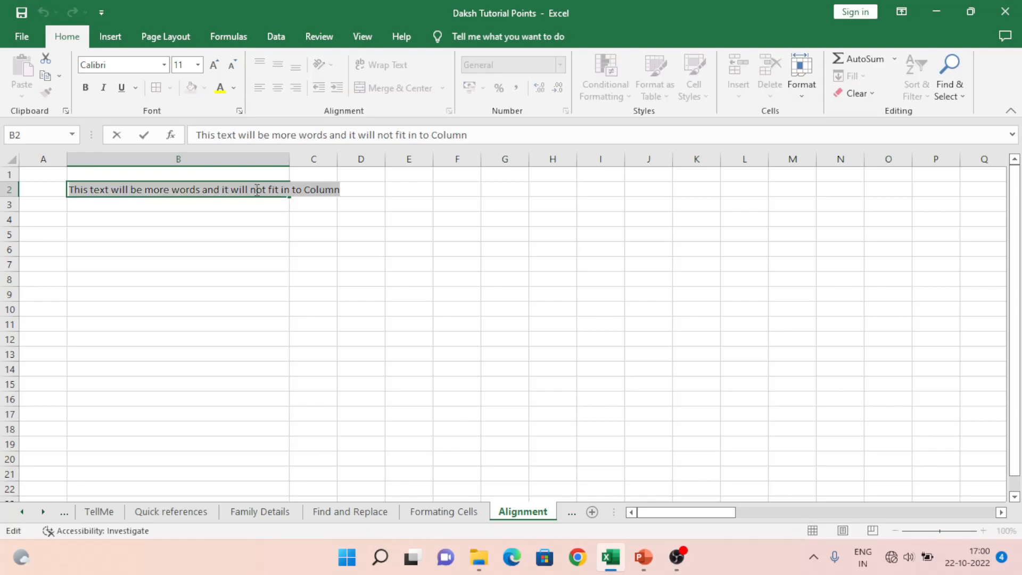
{"action": "key", "text": "ctrl+c"}
{"action": "key", "text": "End"}
{"action": "key", "text": "ctrl+v"}
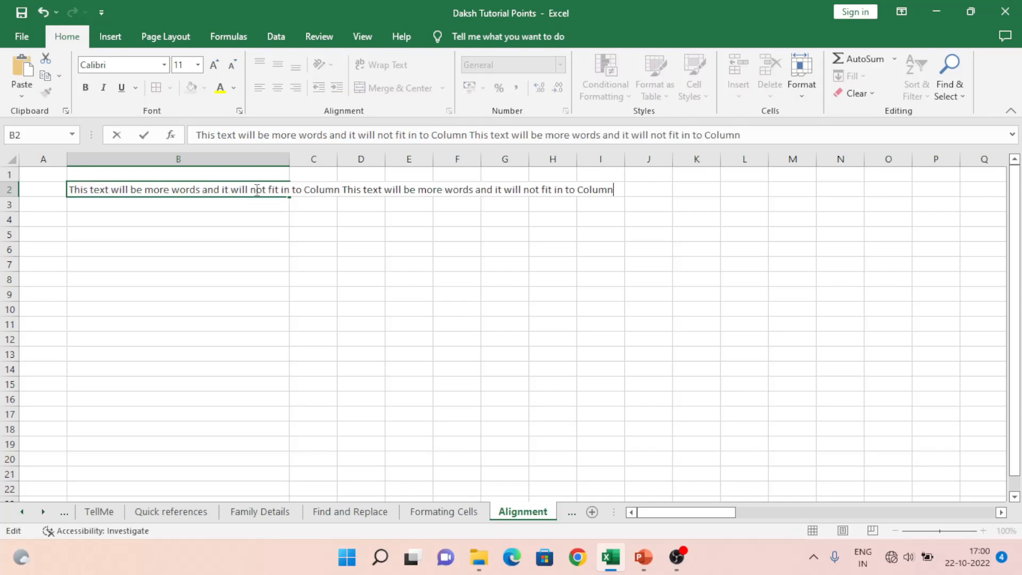
{"action": "key", "text": "Return"}
{"action": "left_click", "coordinate": [256, 189]}
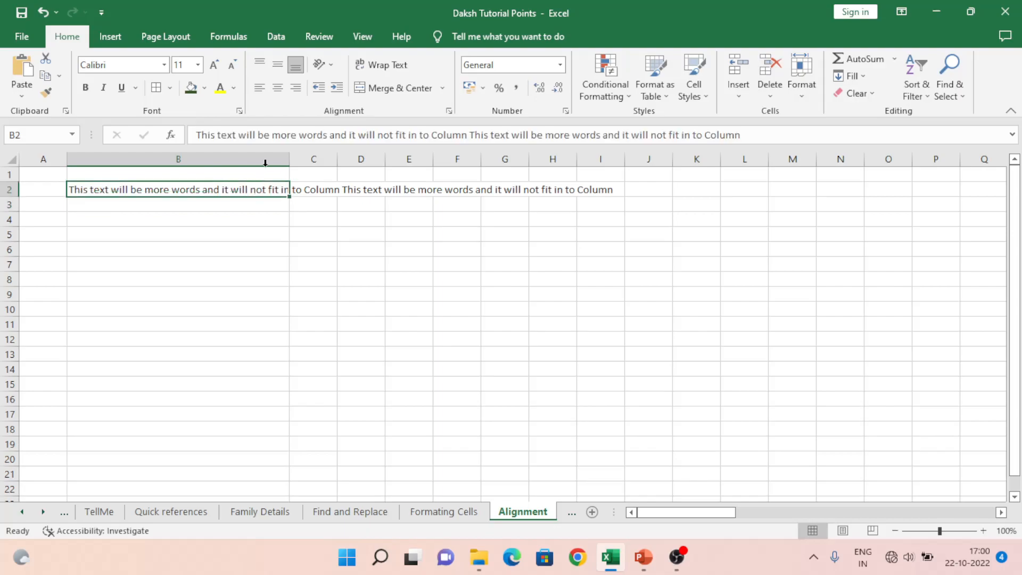
Step: Widen column B to 70.00 and undo it, then toggle Wrap Text and leave it off
{"action": "left_click_drag", "start_coordinate": [289, 159], "coordinate": [639, 162]}
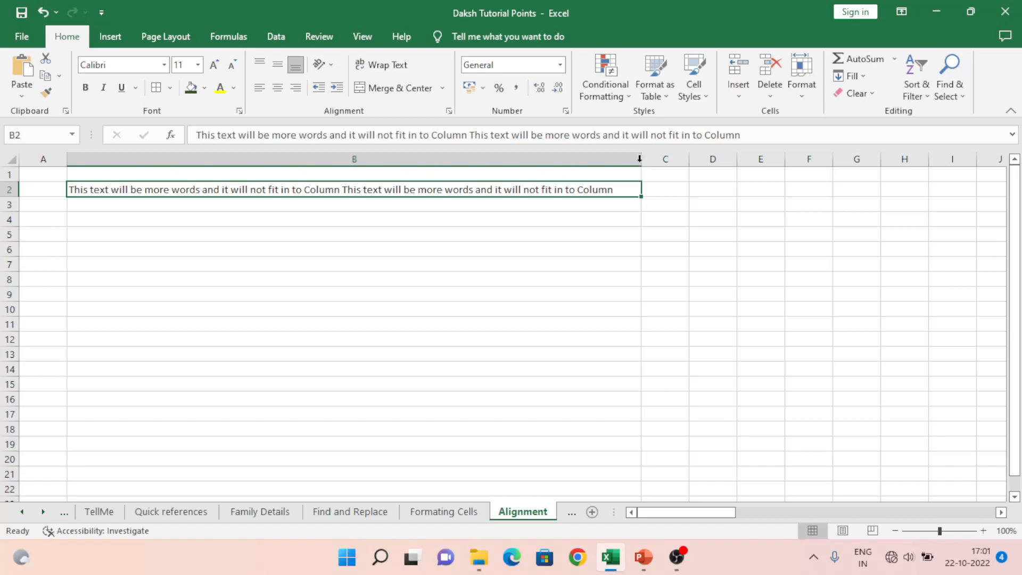
{"action": "key", "text": "ctrl+z"}
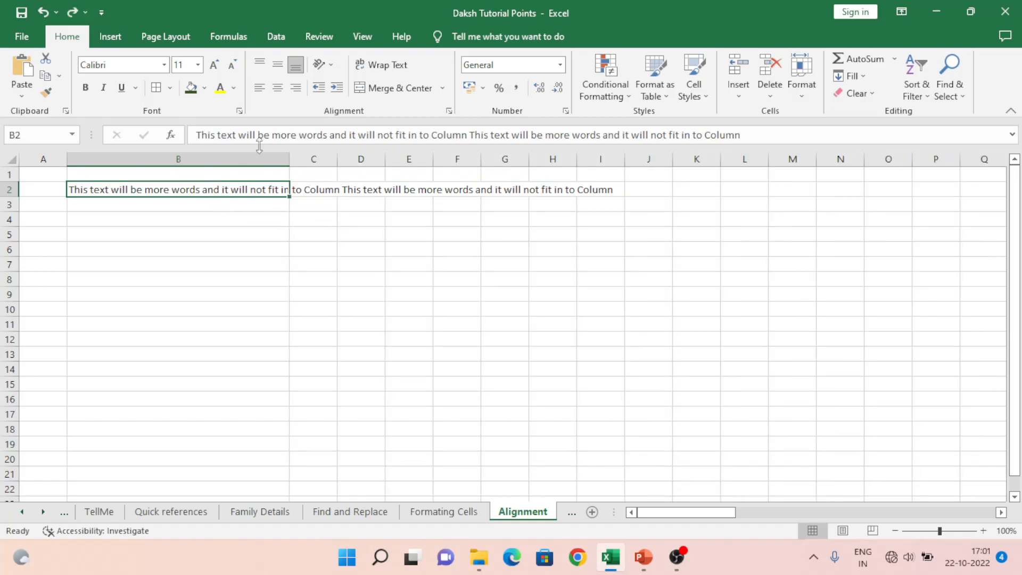
{"action": "left_click", "coordinate": [384, 66]}
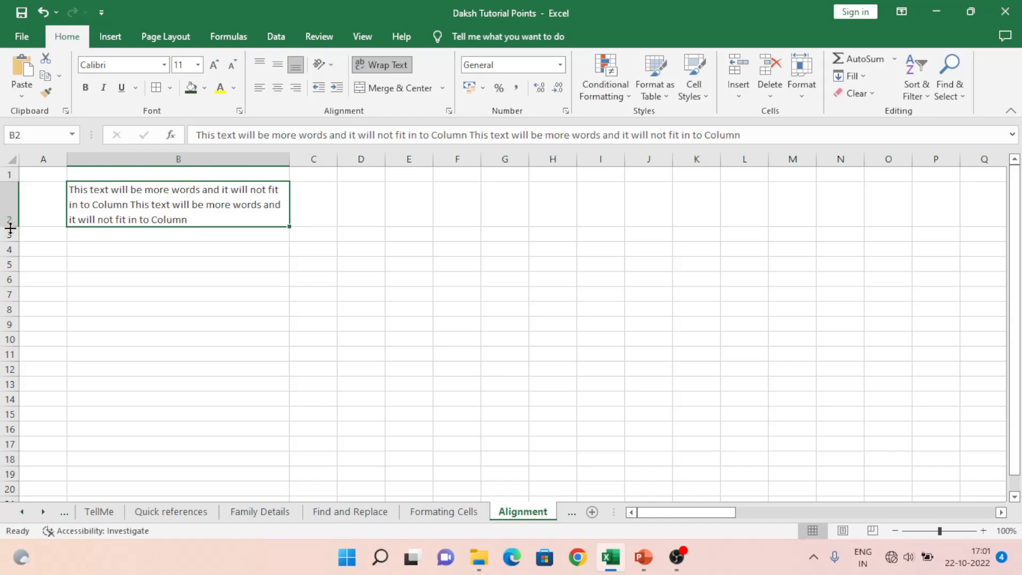
{"action": "key", "text": "ctrl+z"}
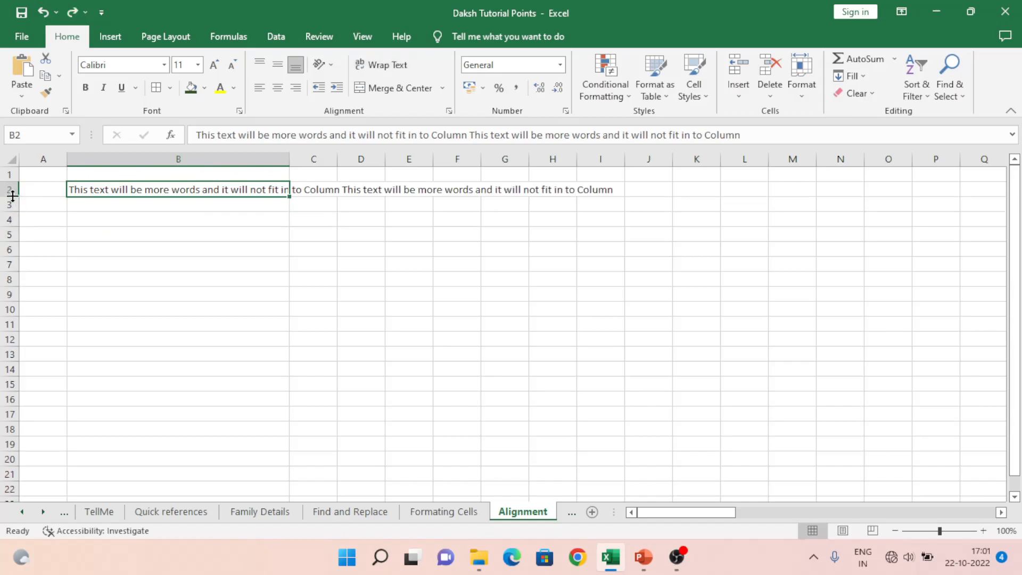
{"action": "key", "text": "ctrl+y"}
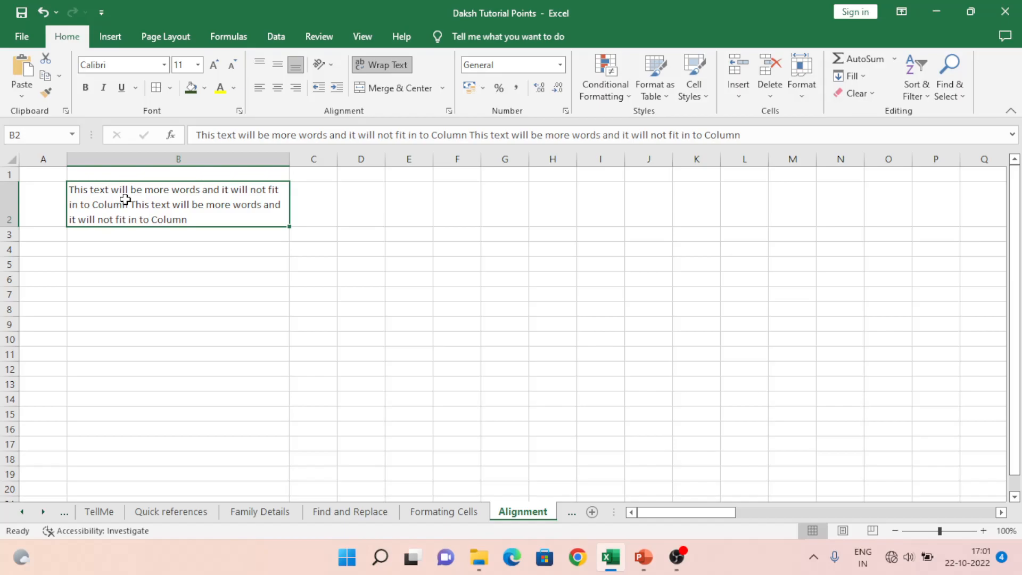
{"action": "key", "text": "ctrl+z"}
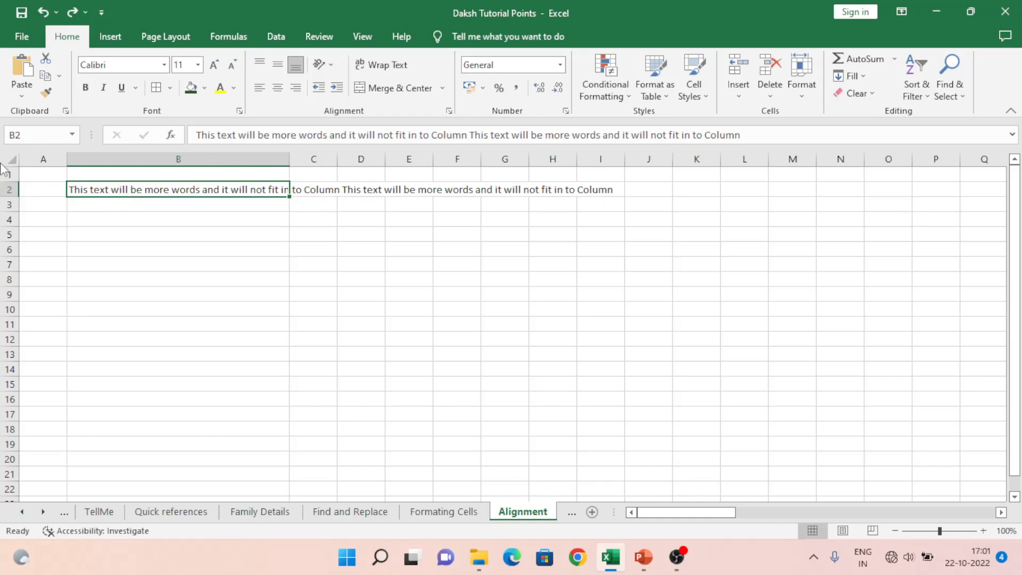
Step: Paste another copy of the copied sentence at the end of B2's text
{"action": "double_click", "coordinate": [192, 190]}
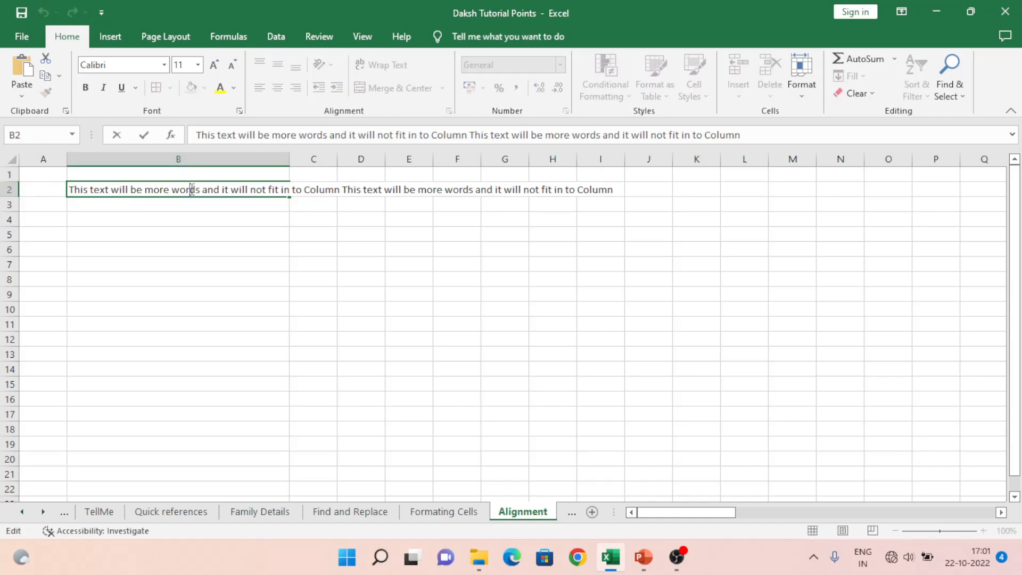
{"action": "key", "text": "ctrl+a"}
{"action": "key", "text": "Right"}
{"action": "key", "text": "ctrl+v"}
{"action": "key", "text": "Return"}
Step: Turn Wrap Text on for B2, then switch it off again
{"action": "left_click", "coordinate": [190, 190]}
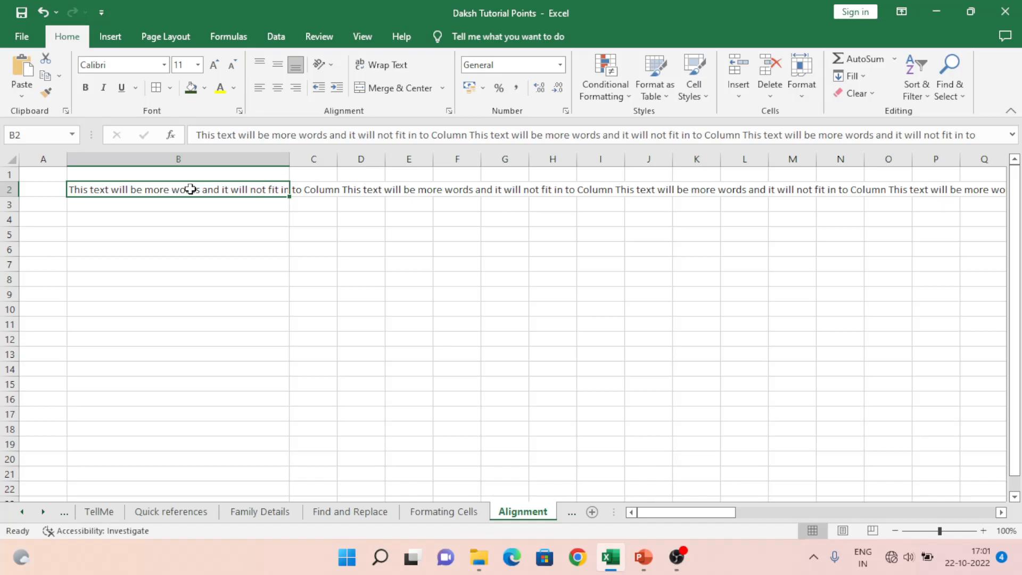
{"action": "left_click", "coordinate": [388, 65]}
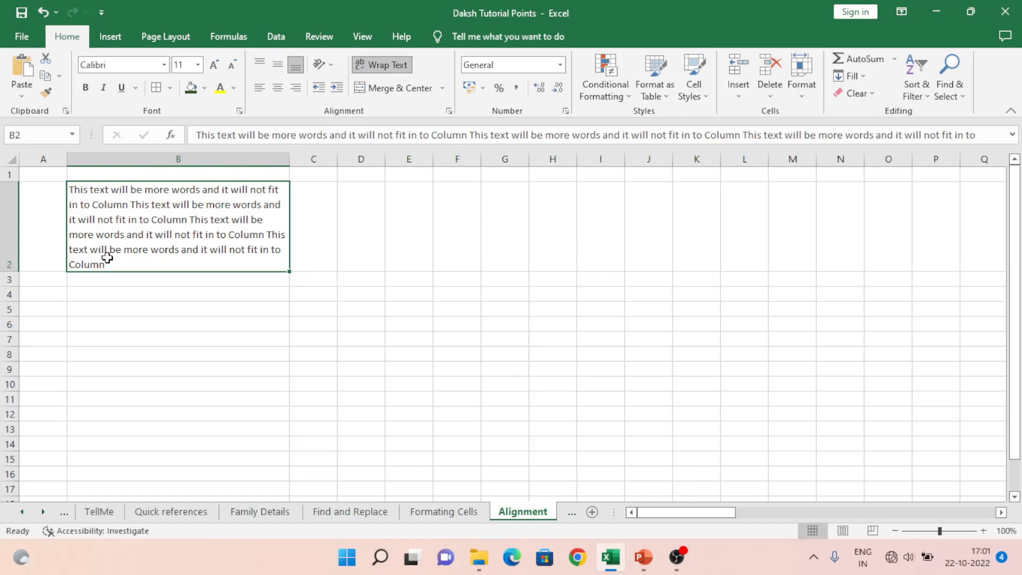
{"action": "left_click", "coordinate": [385, 71]}
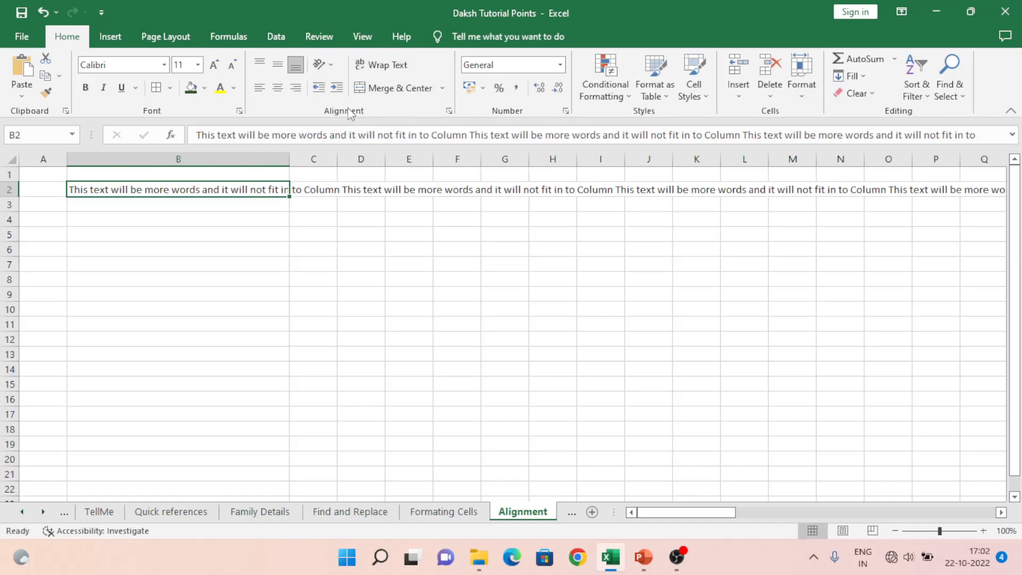